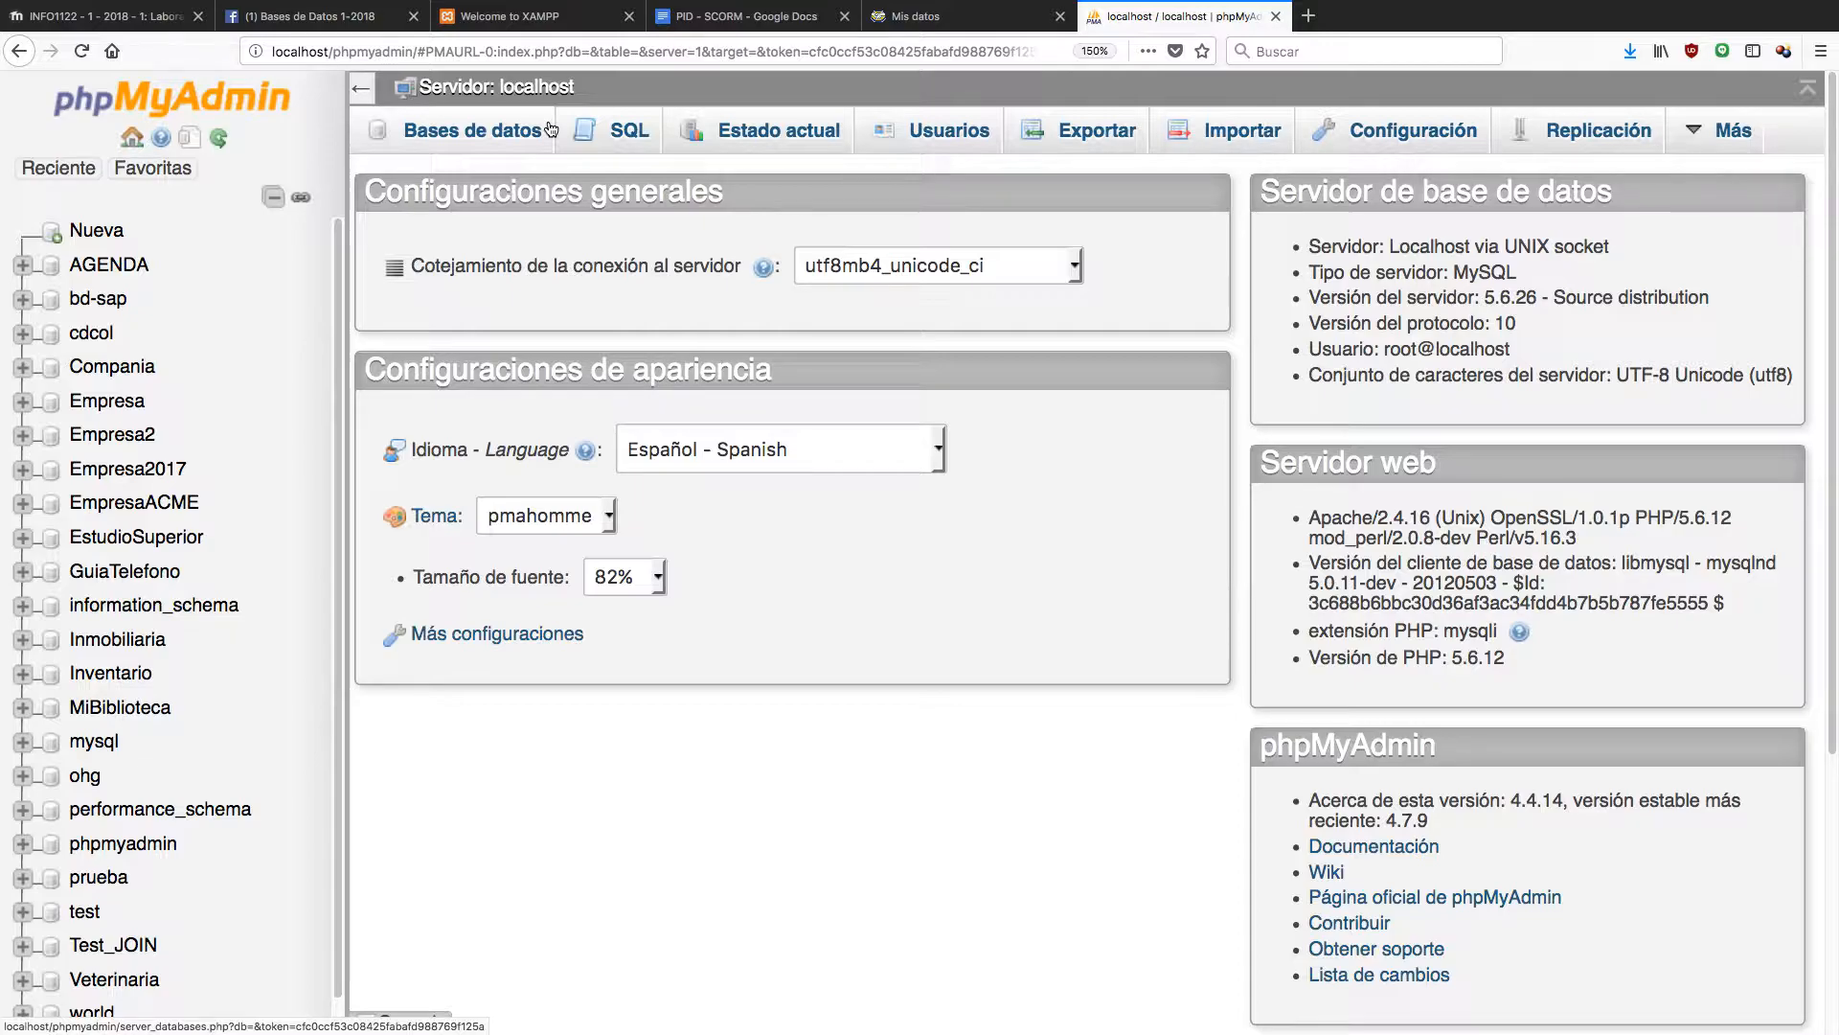
Load the XAMPP dashboard by entering localhost in Firefox's address bar.
{"action": "left_click", "coordinate": [520, 51]}
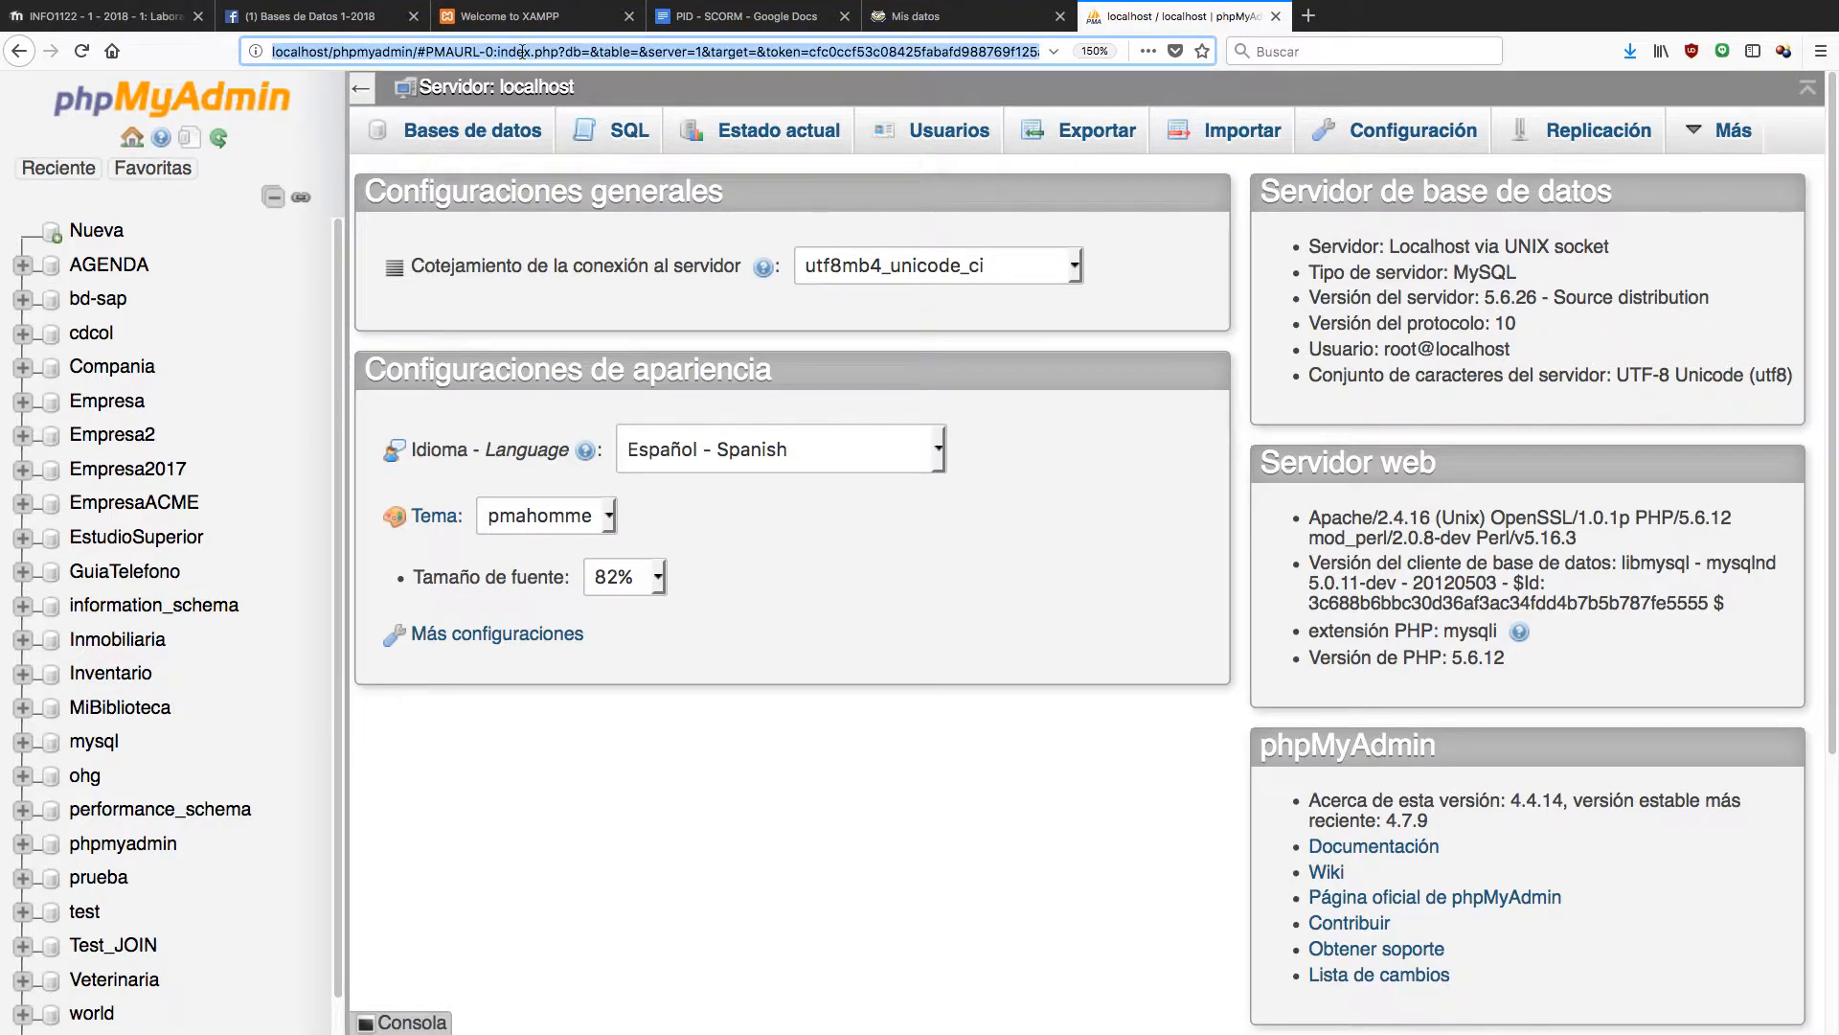
{"action": "type", "text": "localh"}
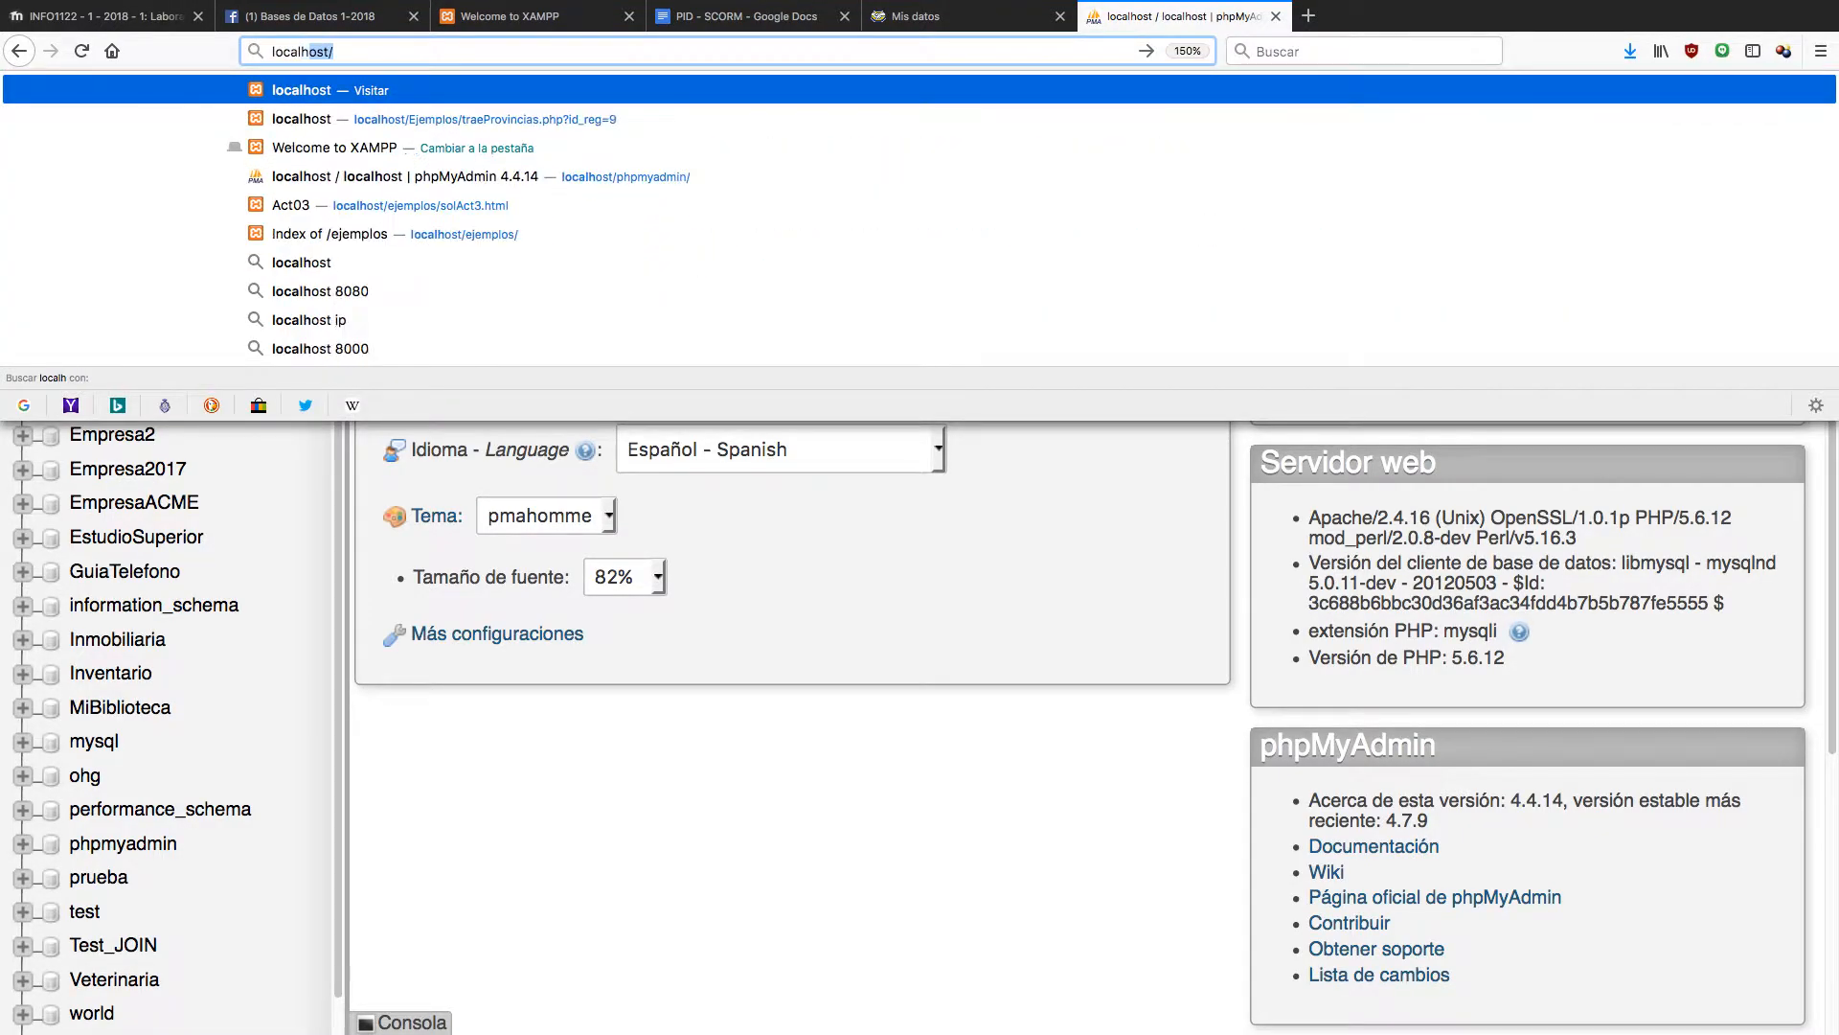
{"action": "type", "text": "ost"}
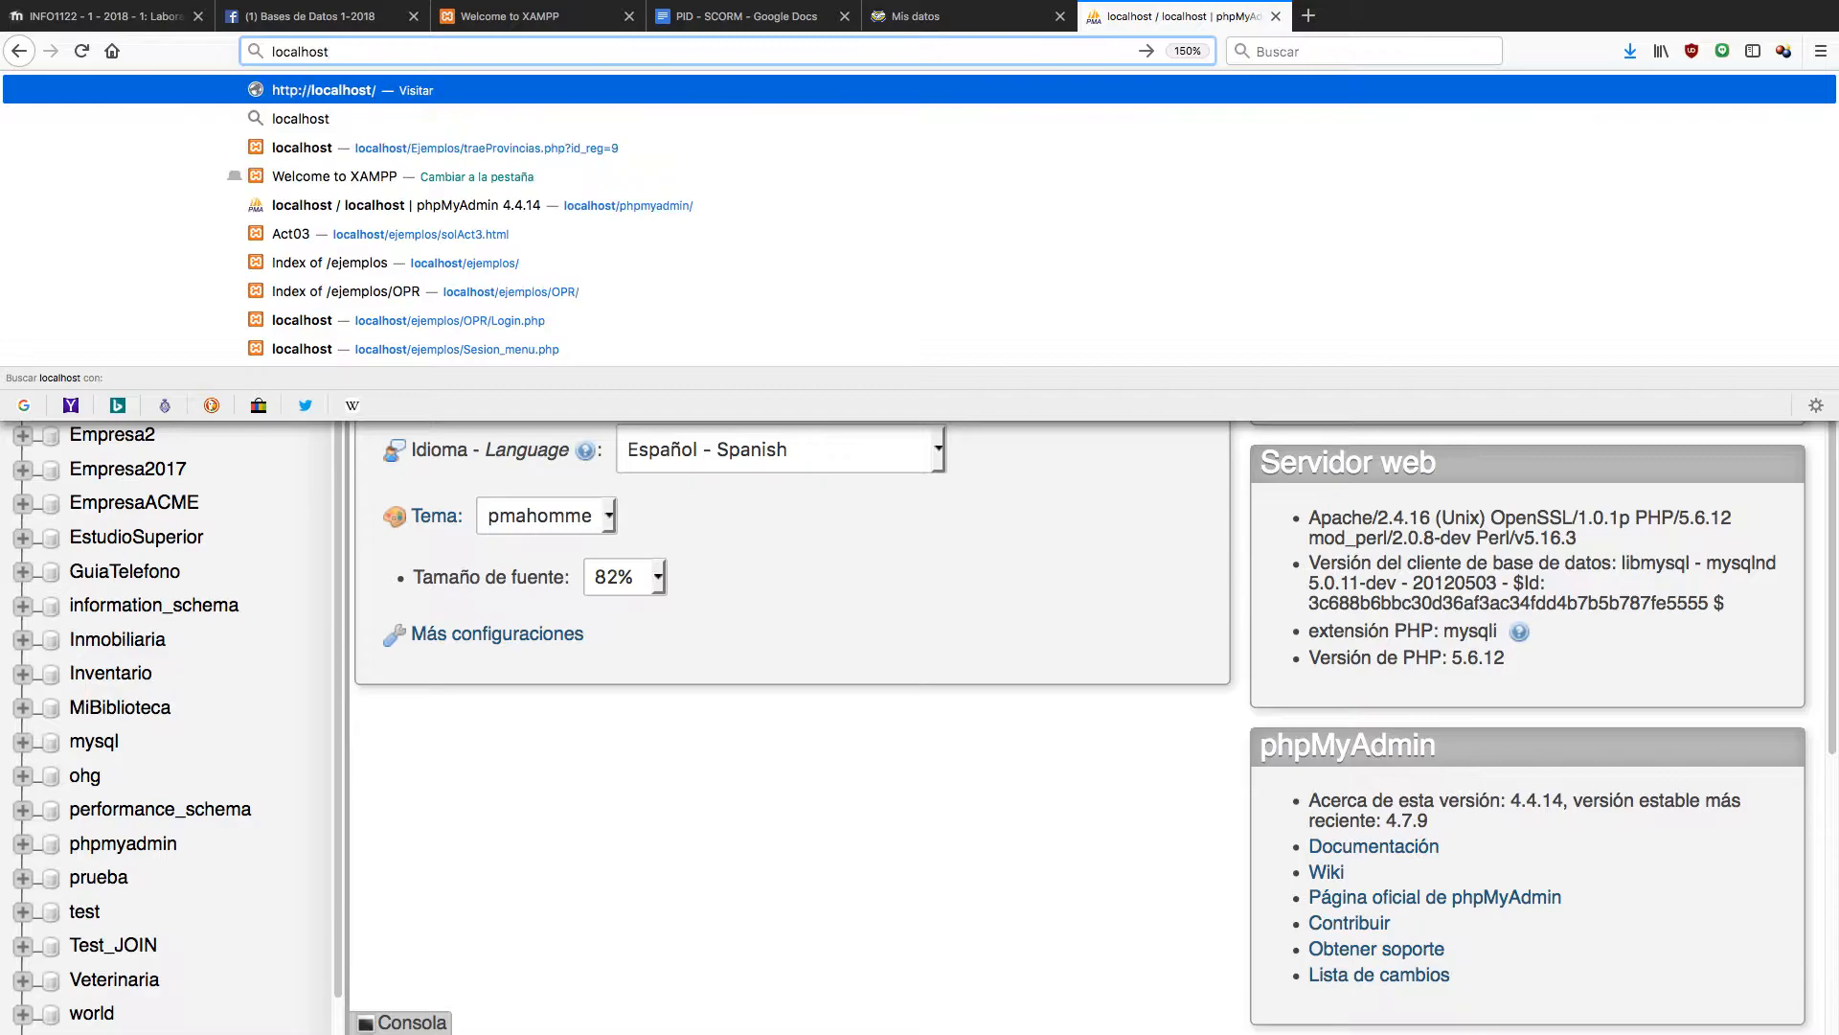
{"action": "key", "text": "Return"}
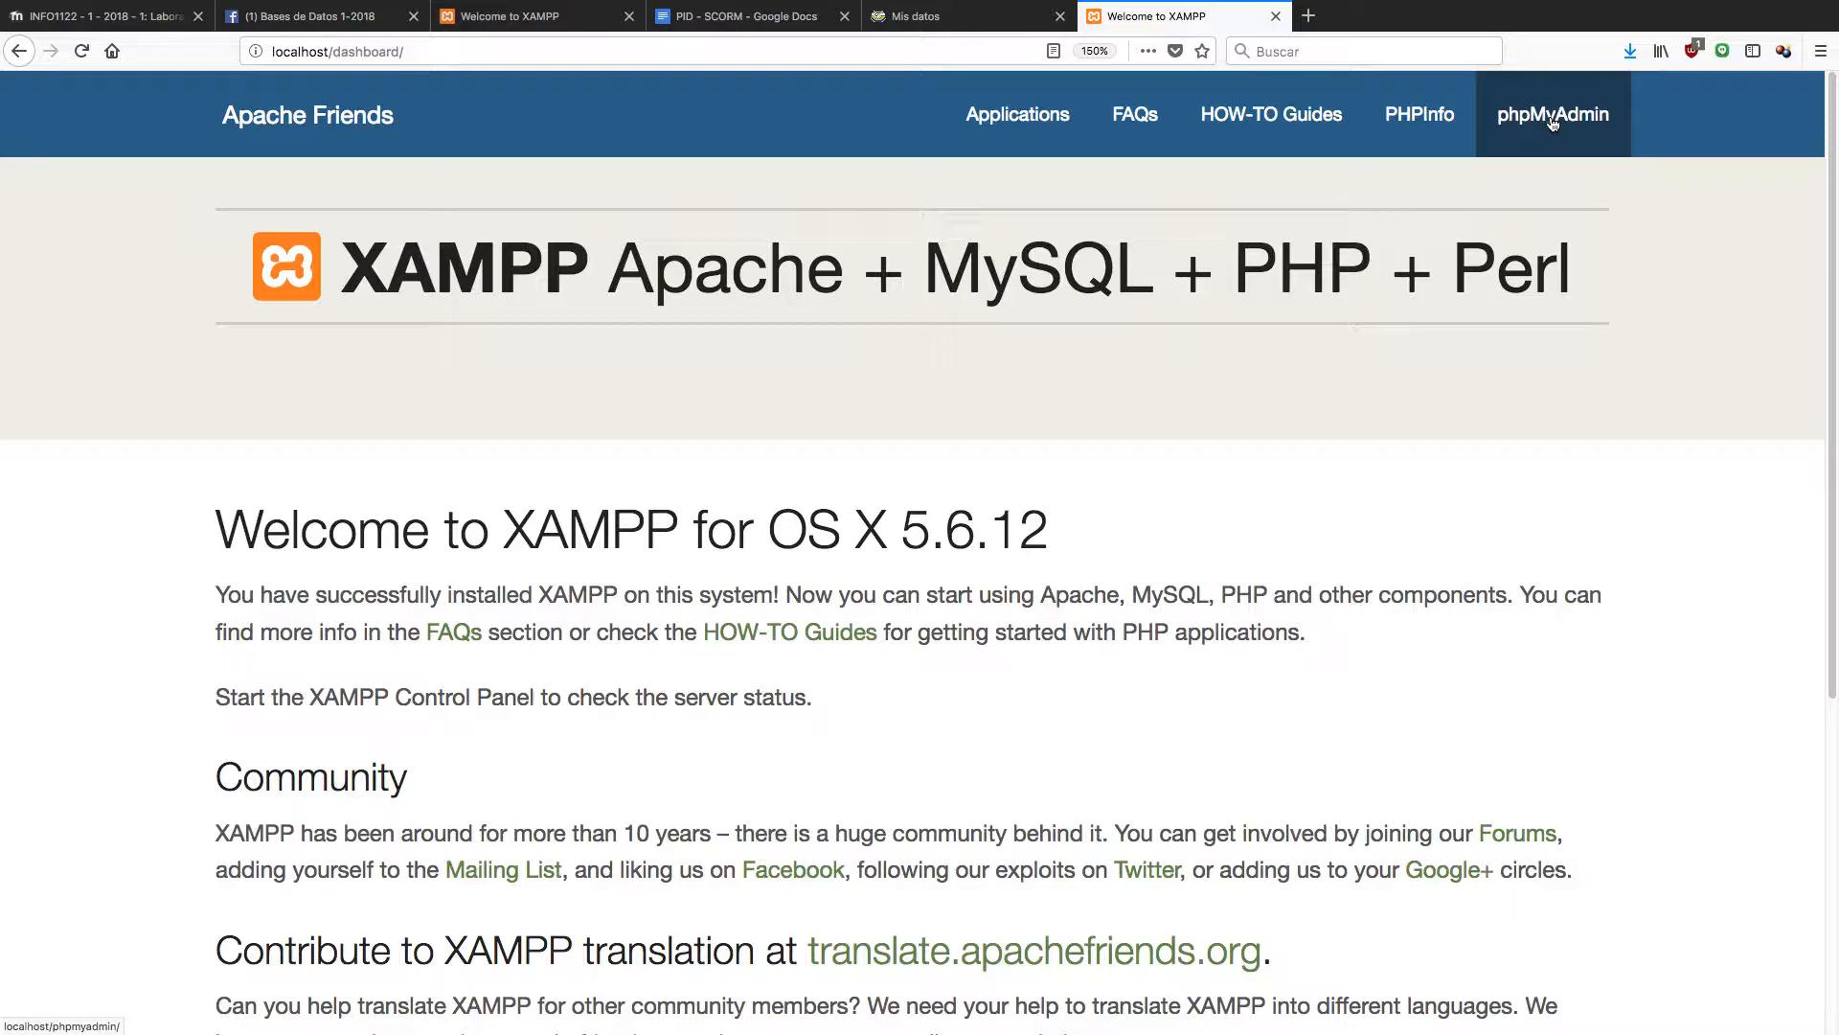
Open phpMyAdmin from the XAMPP dashboard and look over the server's database list.
{"action": "left_click", "coordinate": [1553, 122]}
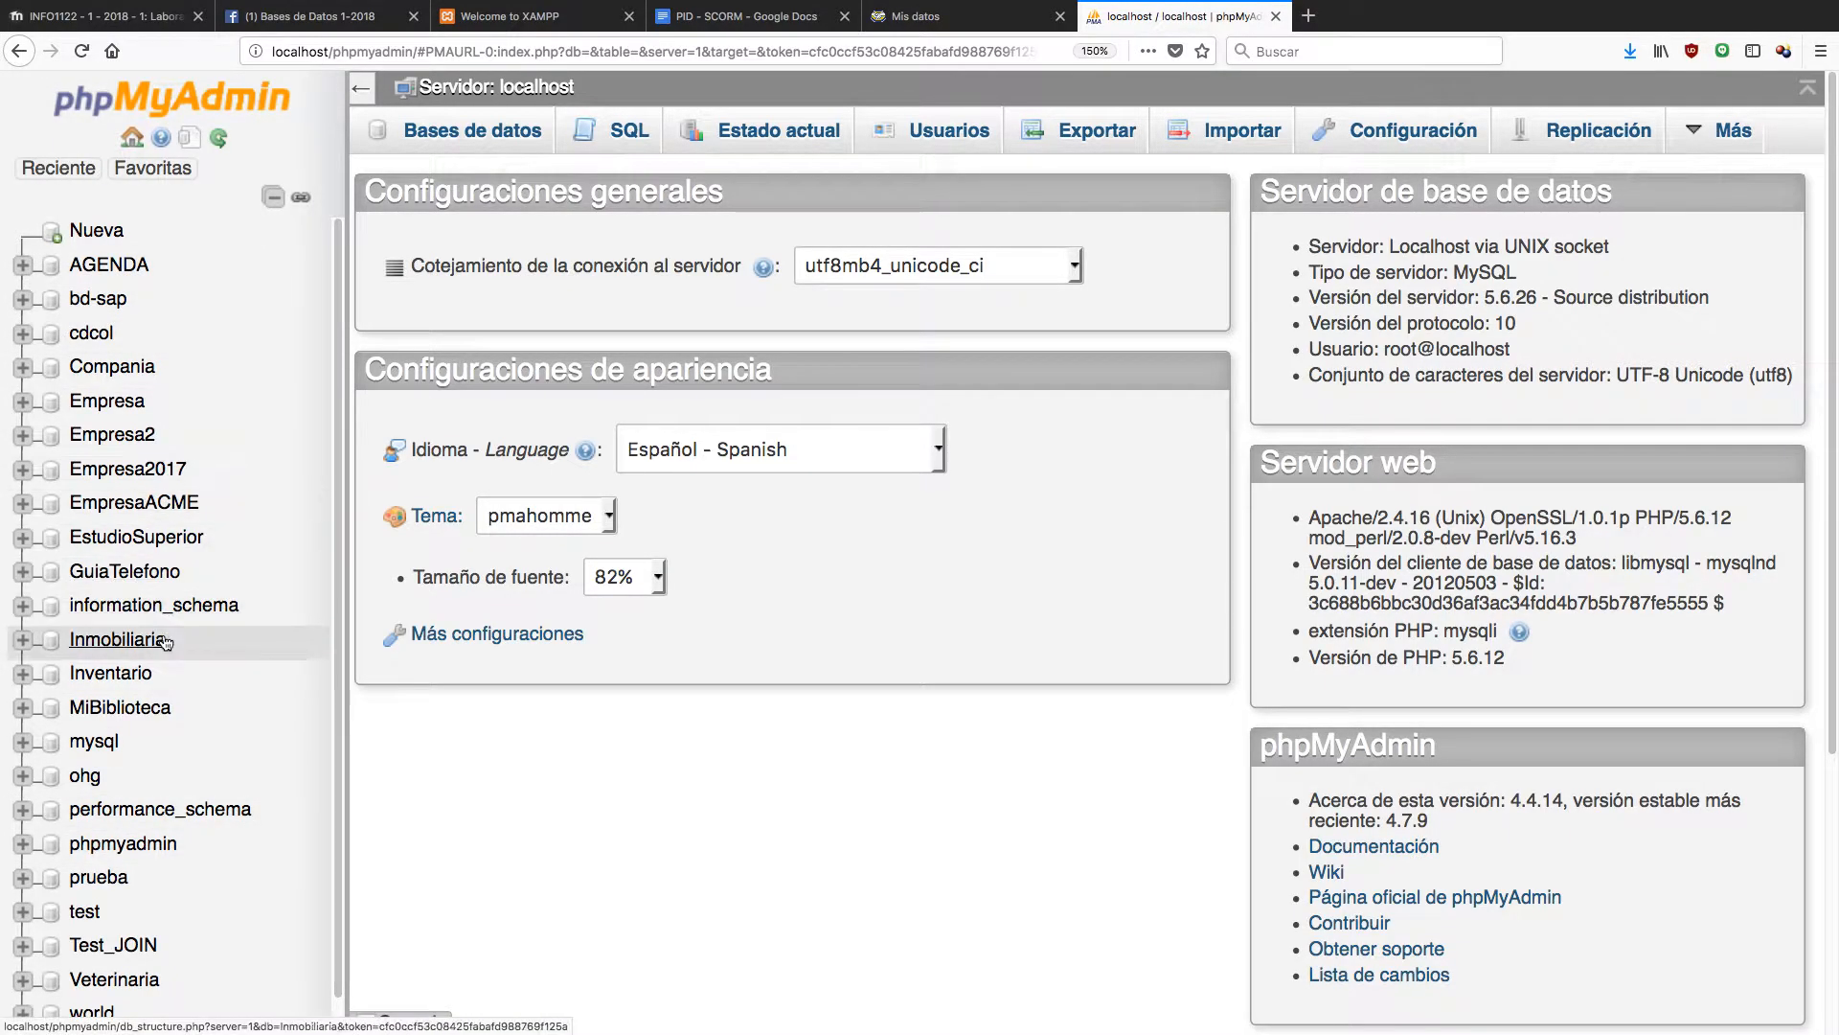
{"action": "scroll", "coordinate": [105, 637], "scroll_direction": "down", "scroll_amount": 1}
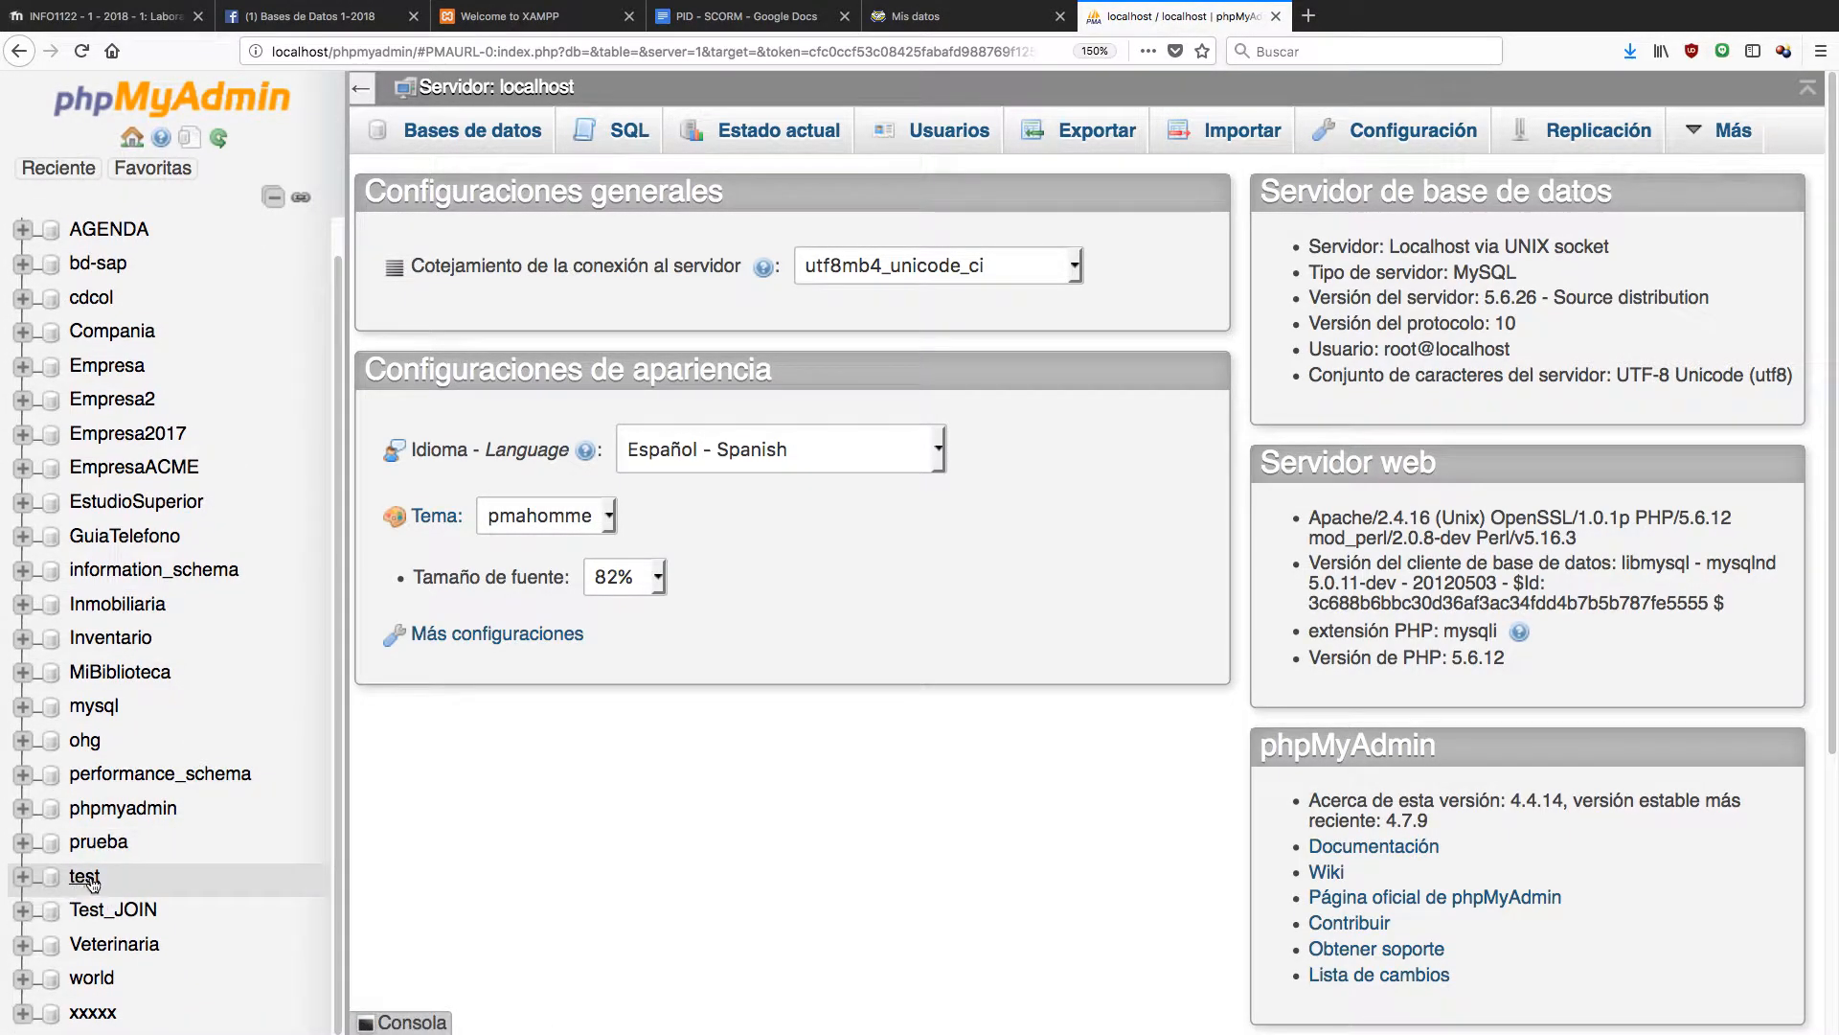
{"action": "scroll", "coordinate": [184, 601], "scroll_direction": "up", "scroll_amount": 1}
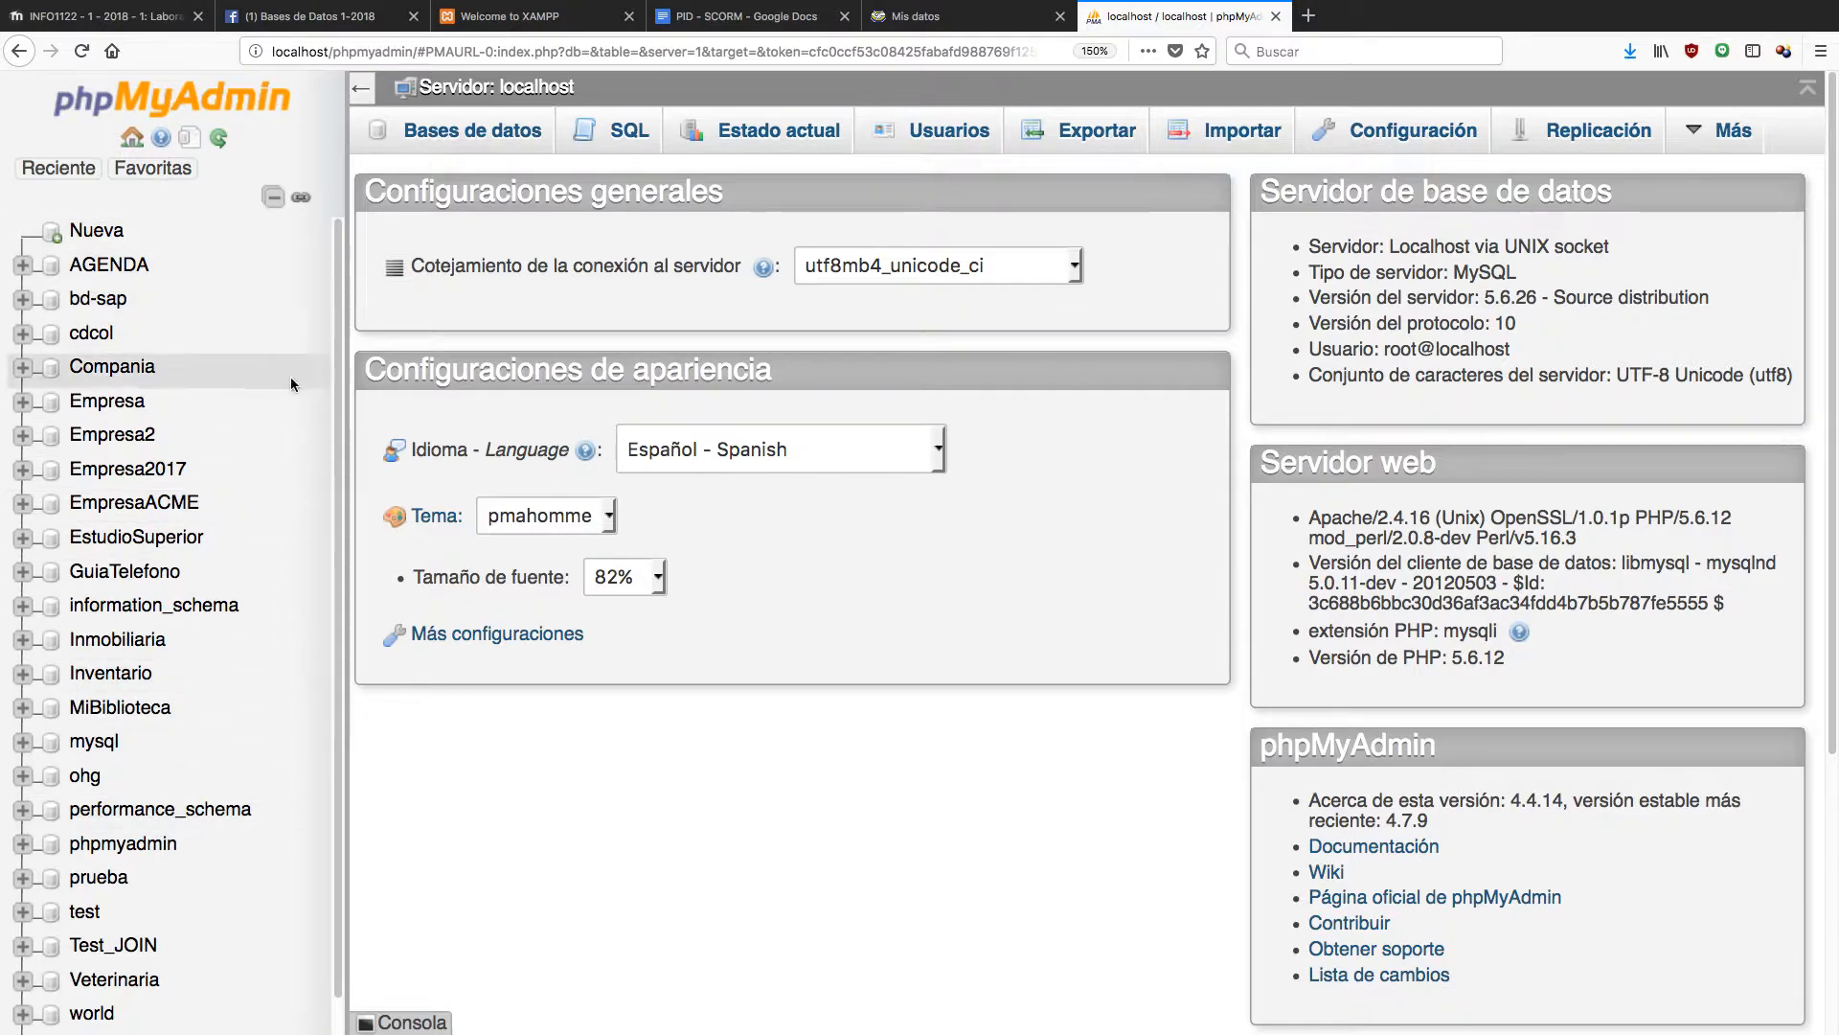
Enter HOSPITAL as the new database name, fixing the typo 'HOSPITAÑL'.
{"action": "left_click", "coordinate": [99, 233]}
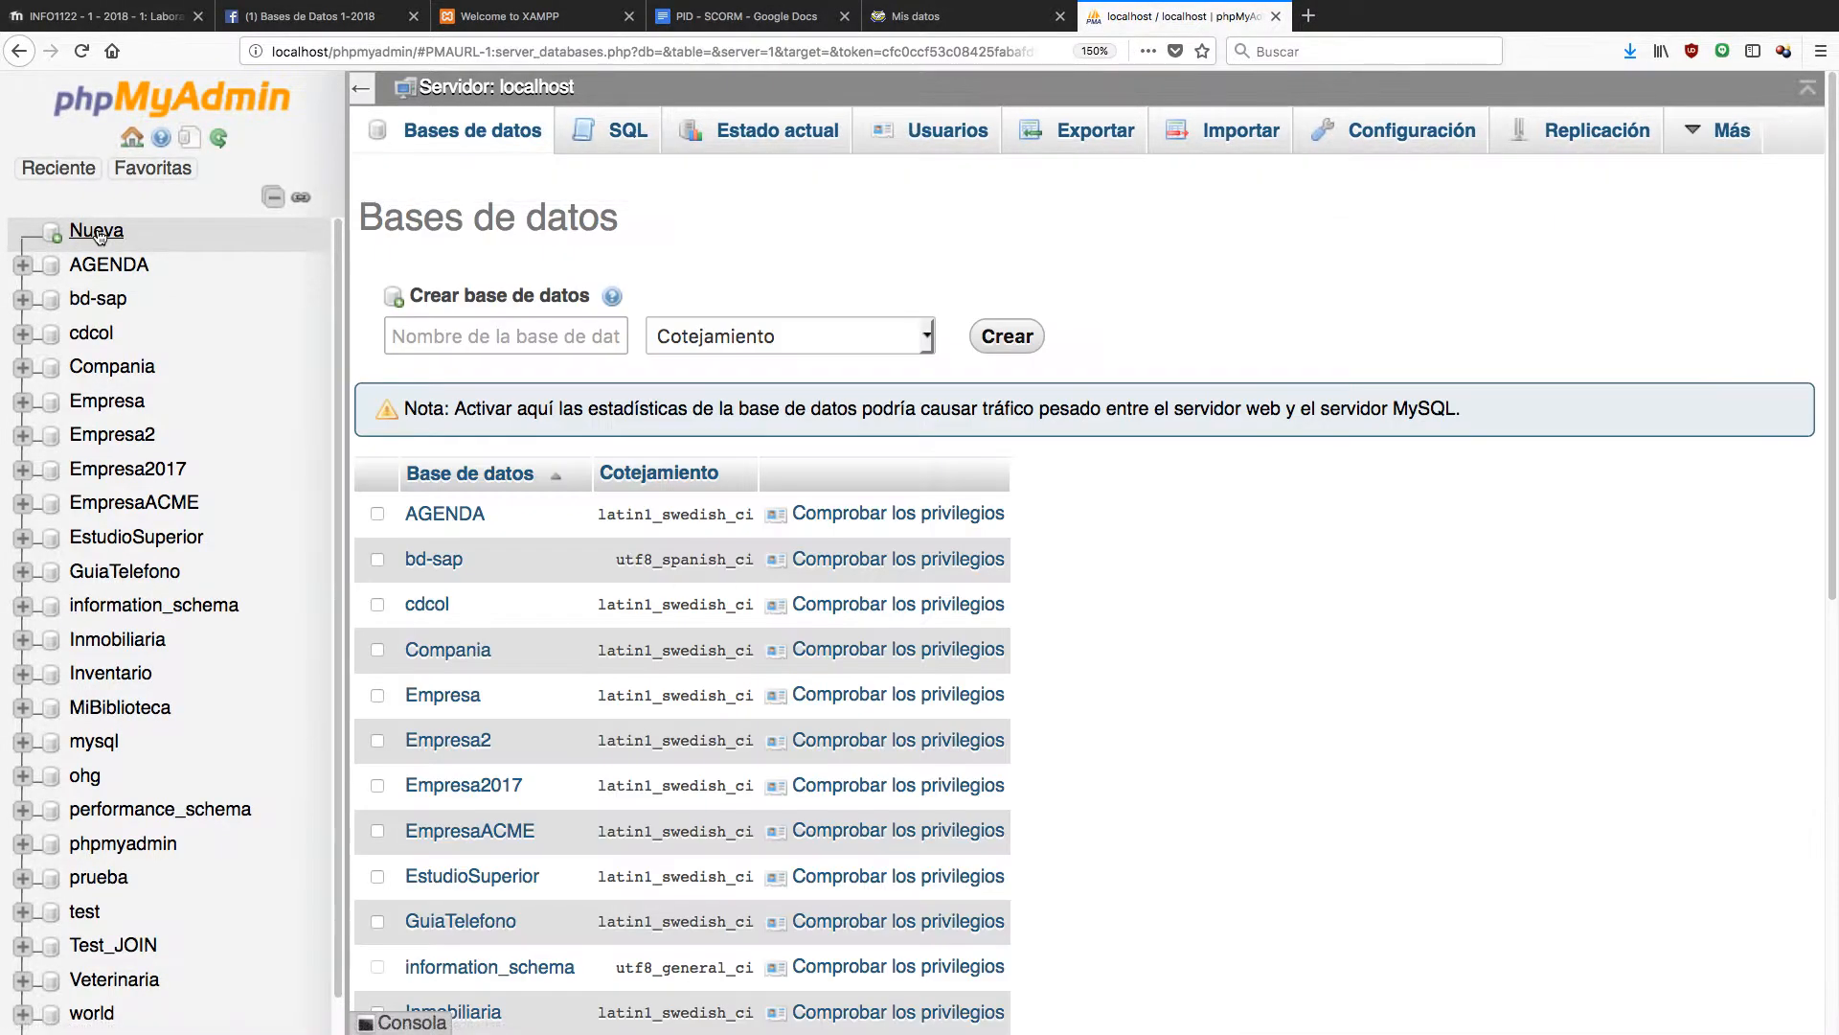
{"action": "left_click", "coordinate": [482, 336]}
{"action": "type", "text": "HOSP"}
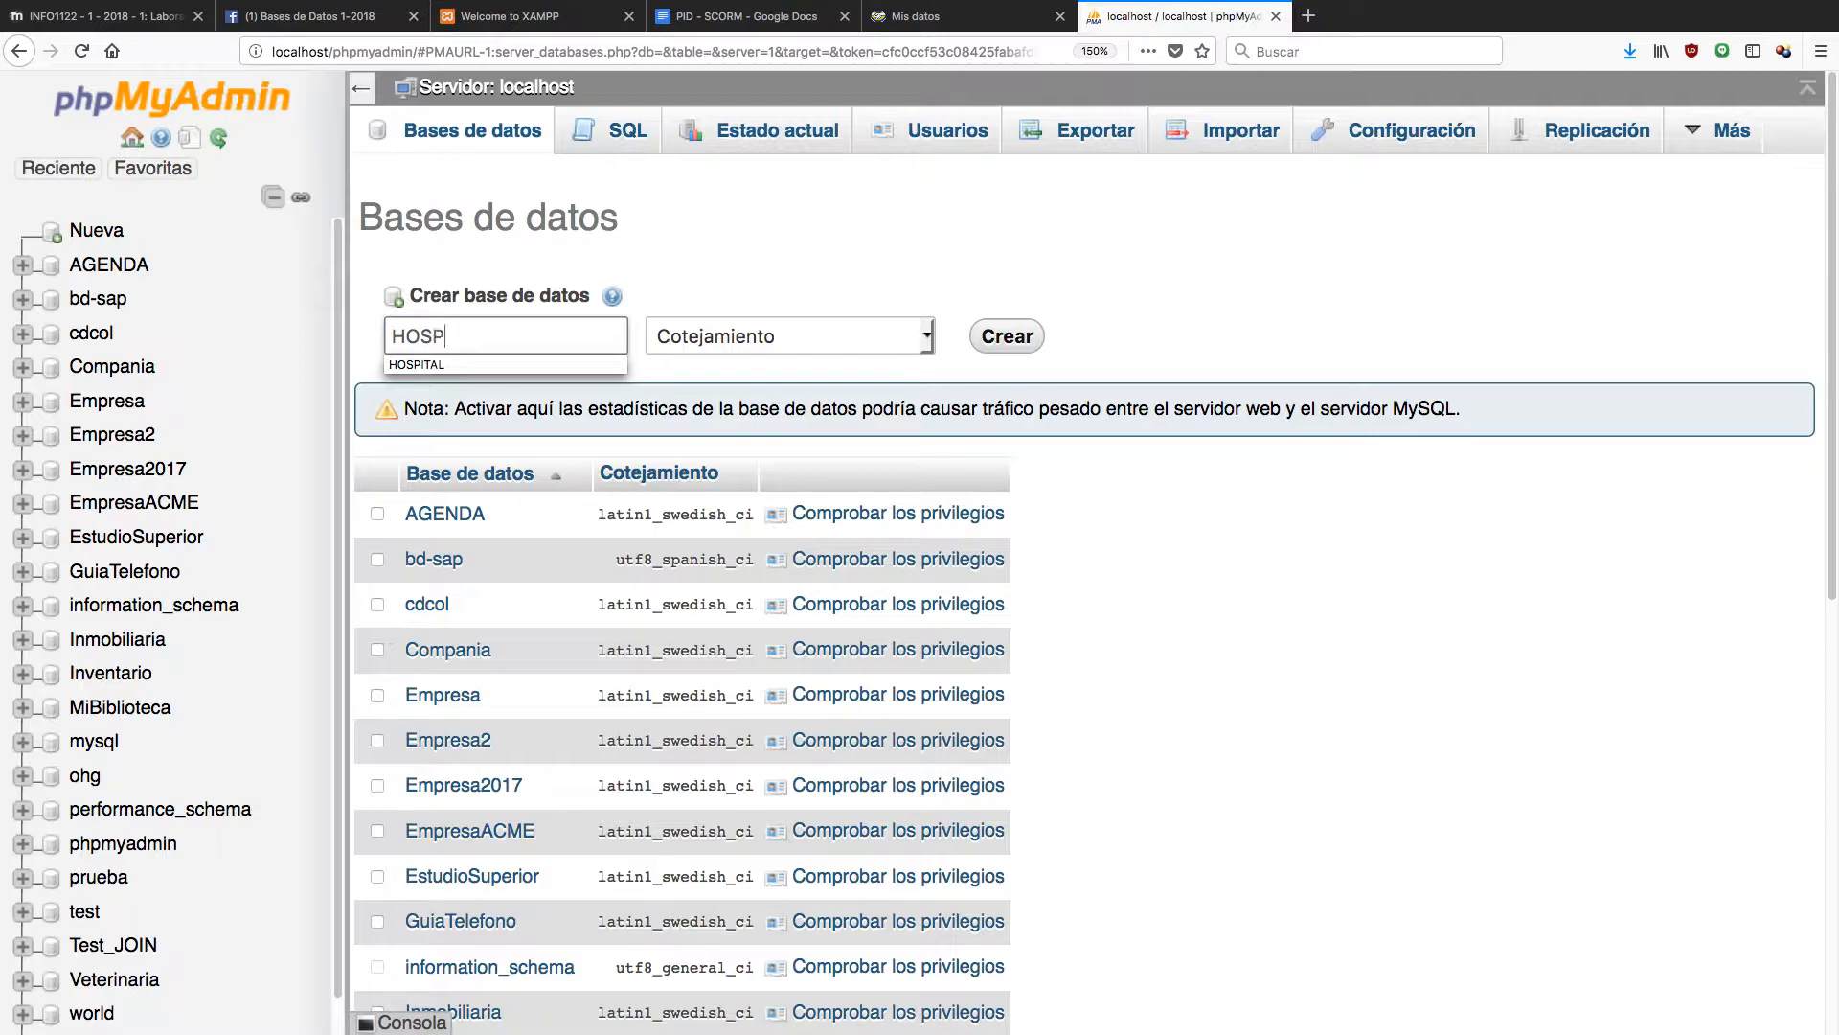
{"action": "type", "text": "ITAÑL"}
{"action": "key", "text": "BackSpace"}
{"action": "key", "text": "BackSpace"}
{"action": "type", "text": "L"}
{"action": "left_click", "coordinate": [1109, 328]}
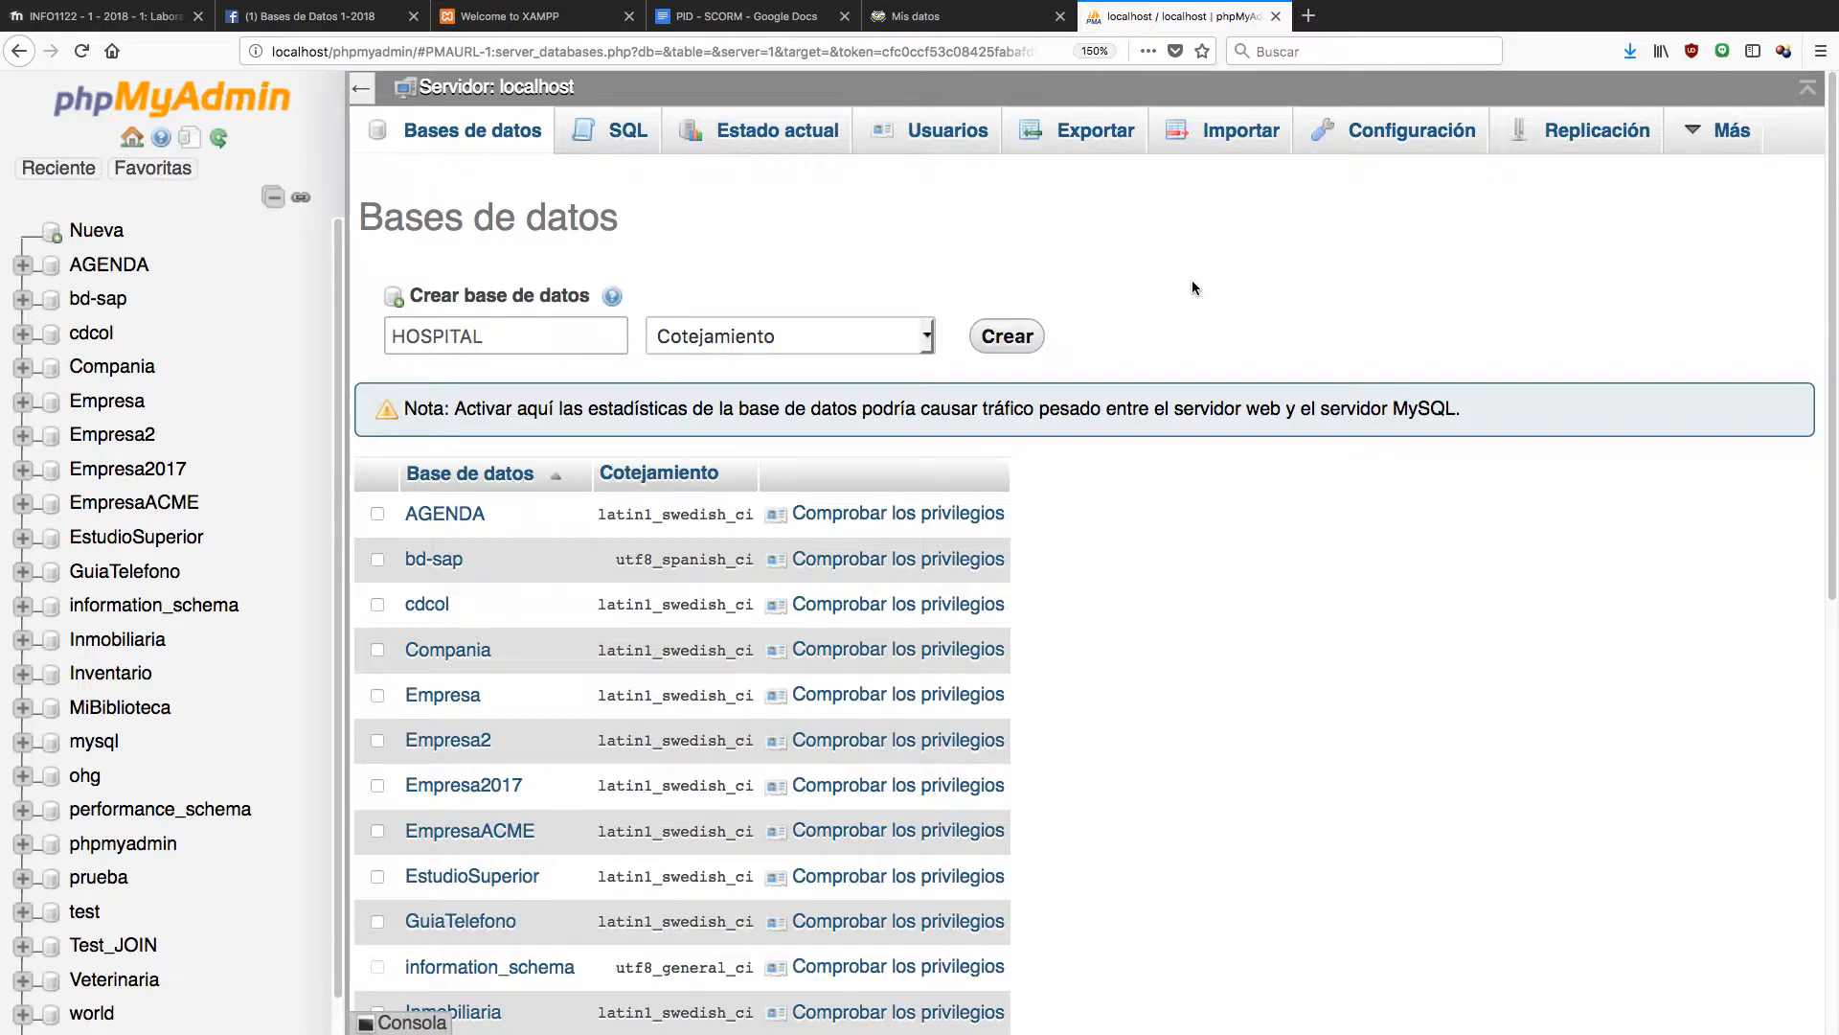
Submit the HOSPITAL name with Crear to create the empty database.
{"action": "left_click", "coordinate": [374, 1023]}
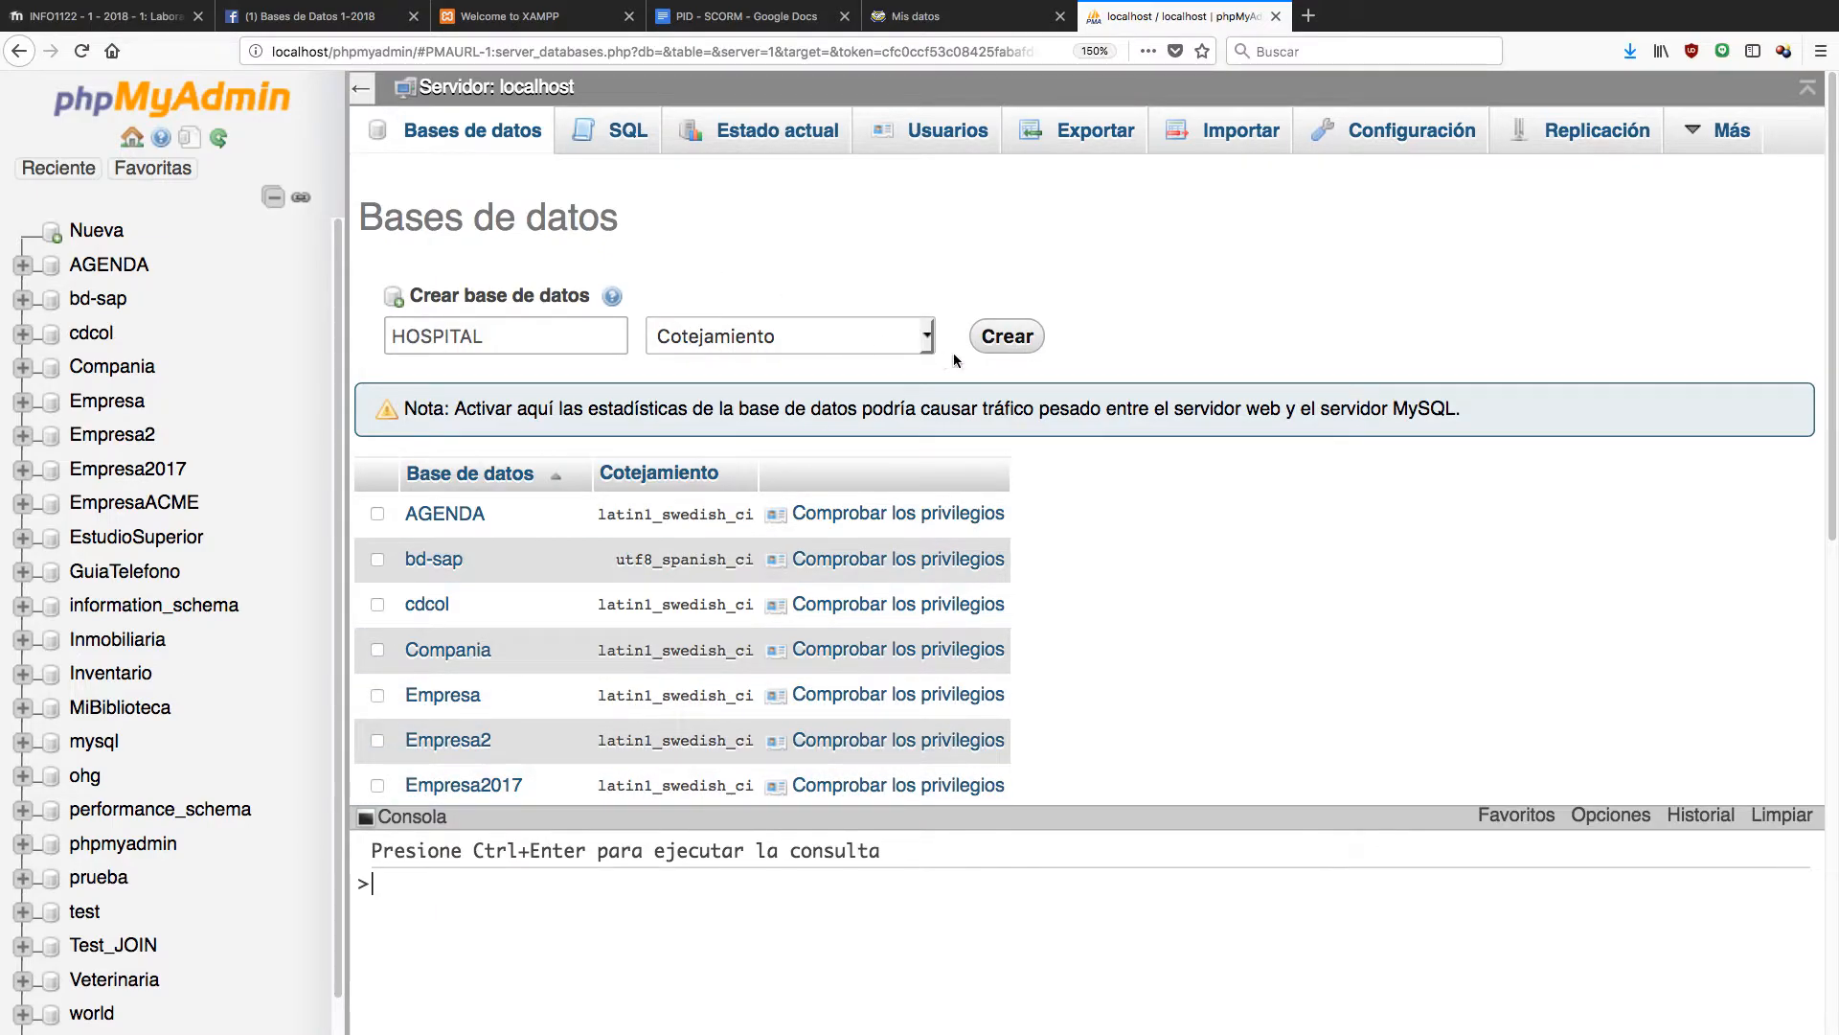
{"action": "left_click", "coordinate": [602, 325]}
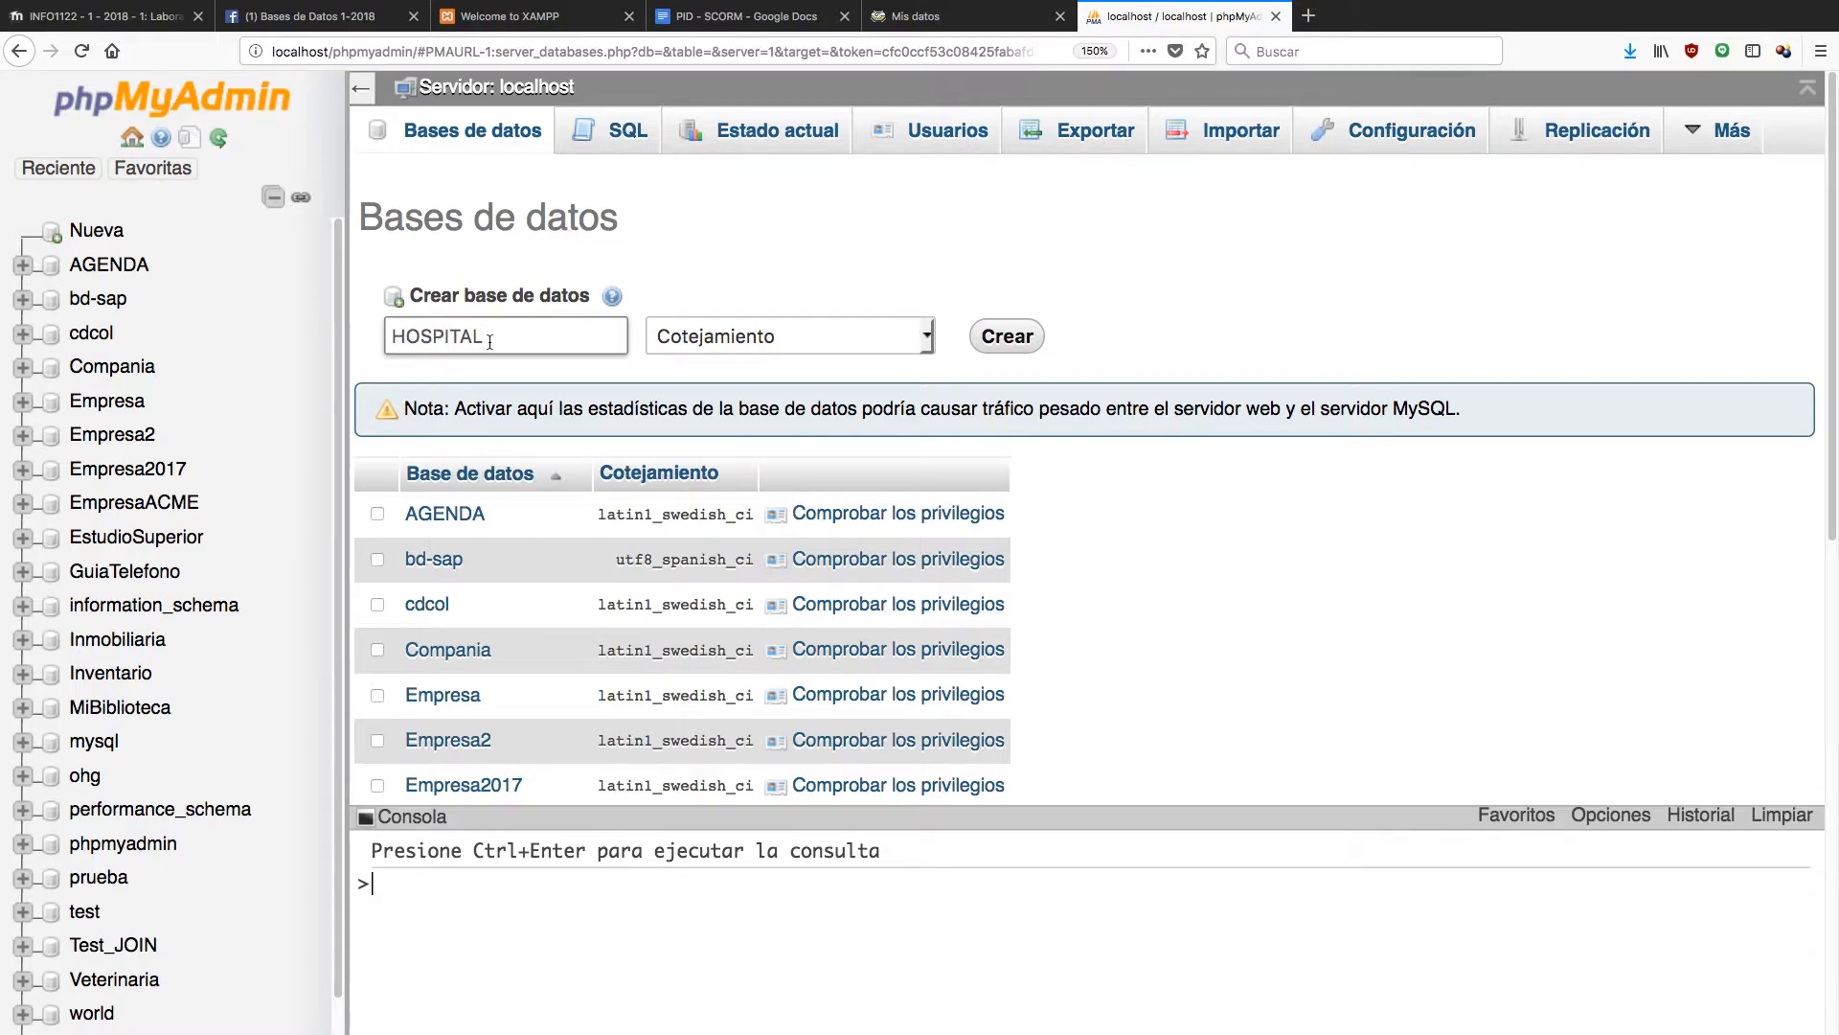
{"action": "left_click", "coordinate": [1005, 347]}
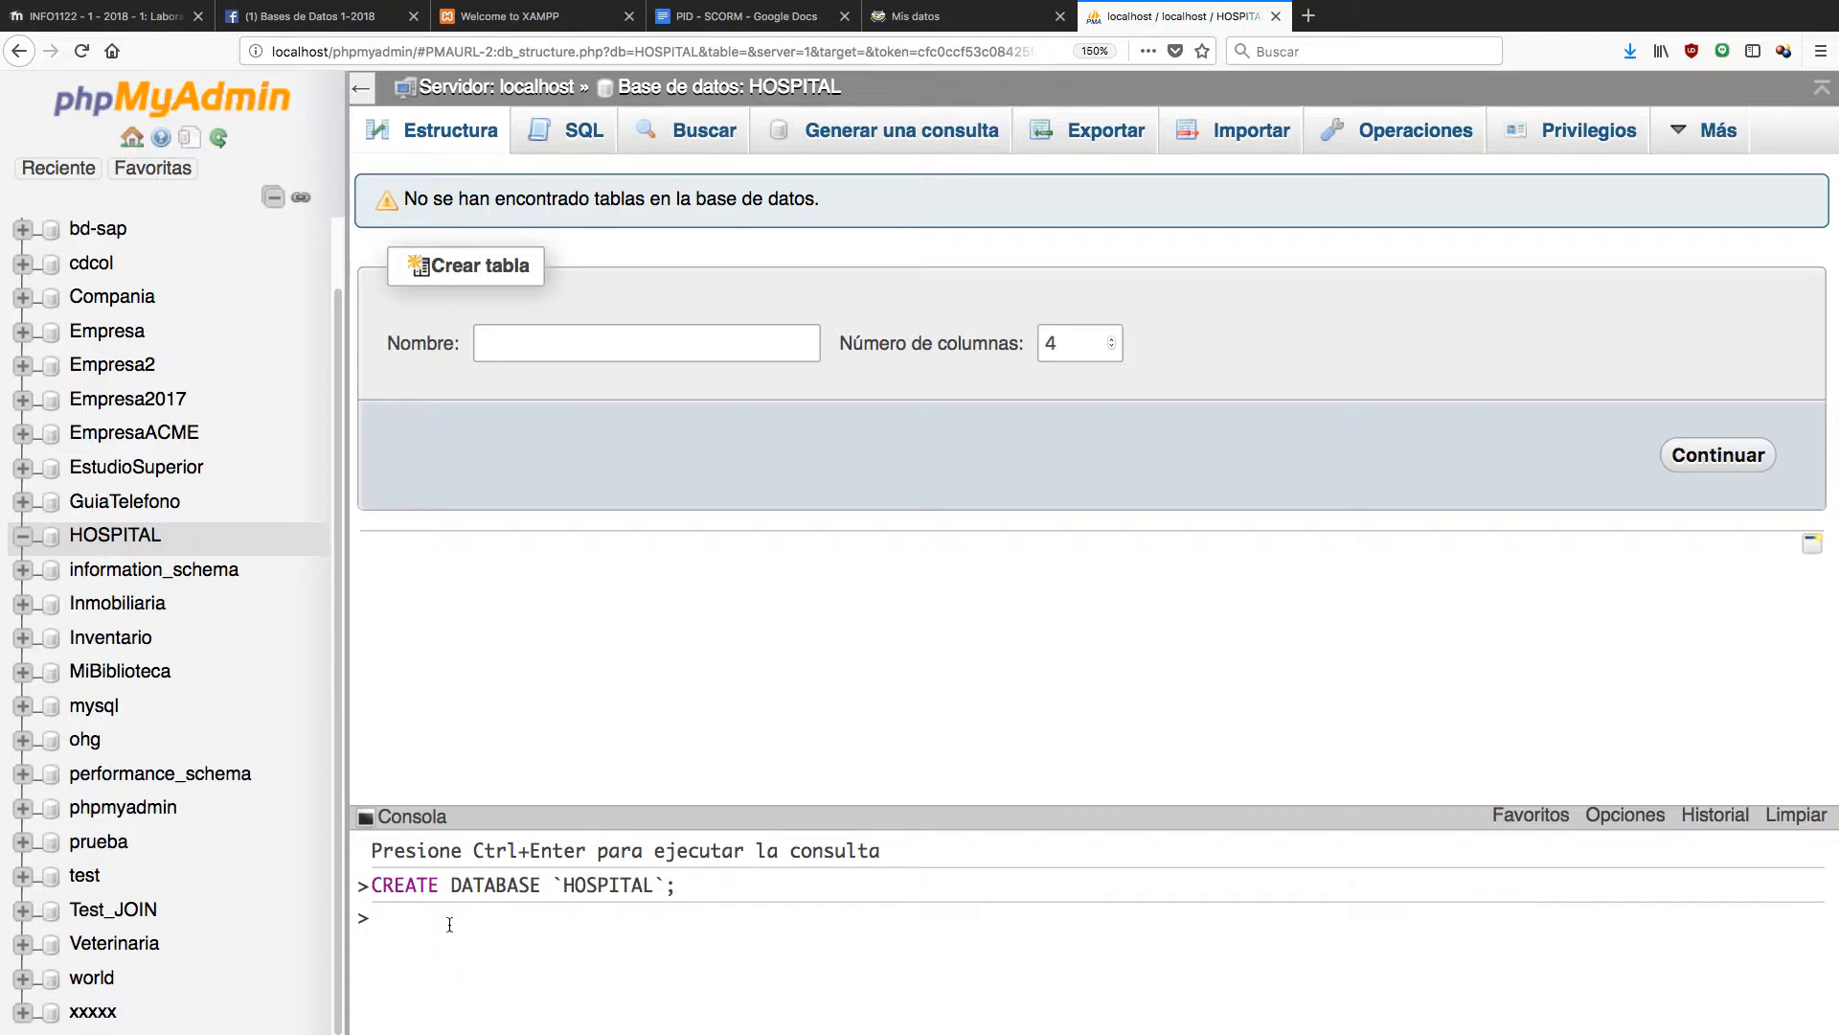
Name the new table PACIENTE and change its column count from 4 to 3.
{"action": "mouse_move", "coordinate": [401, 883]}
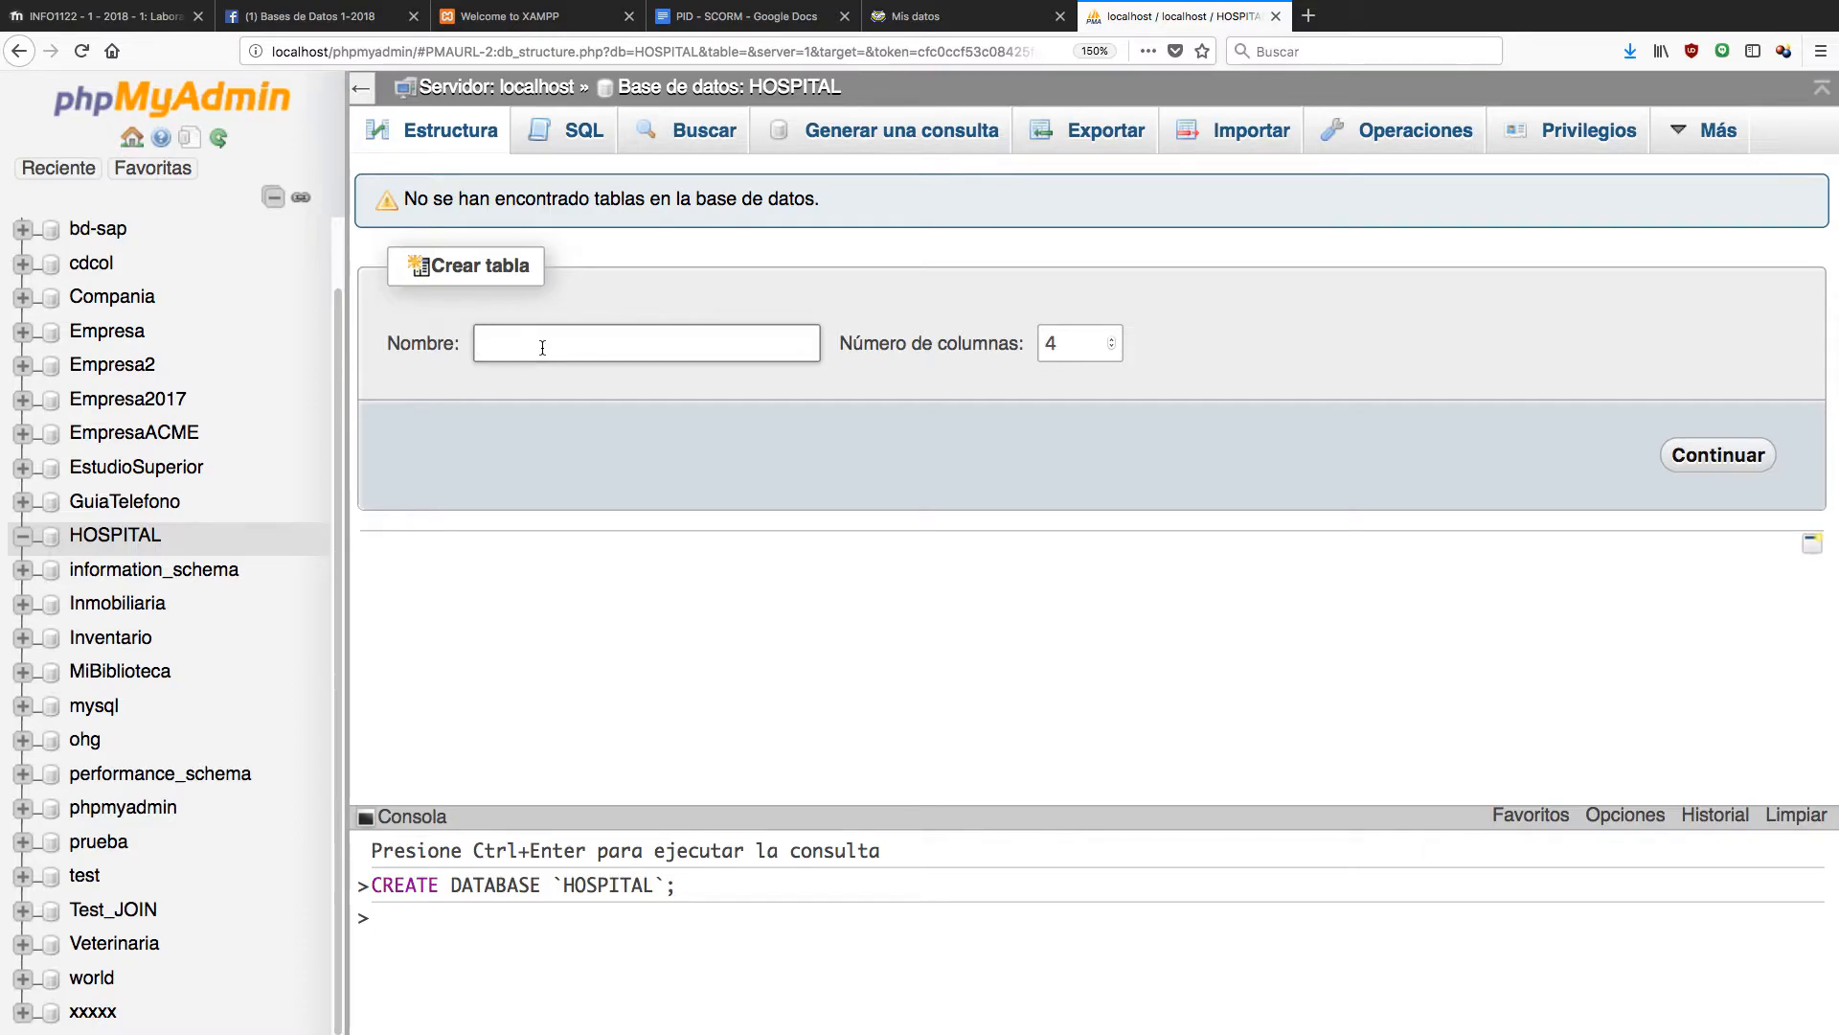
{"action": "type", "text": "PACIENTE"}
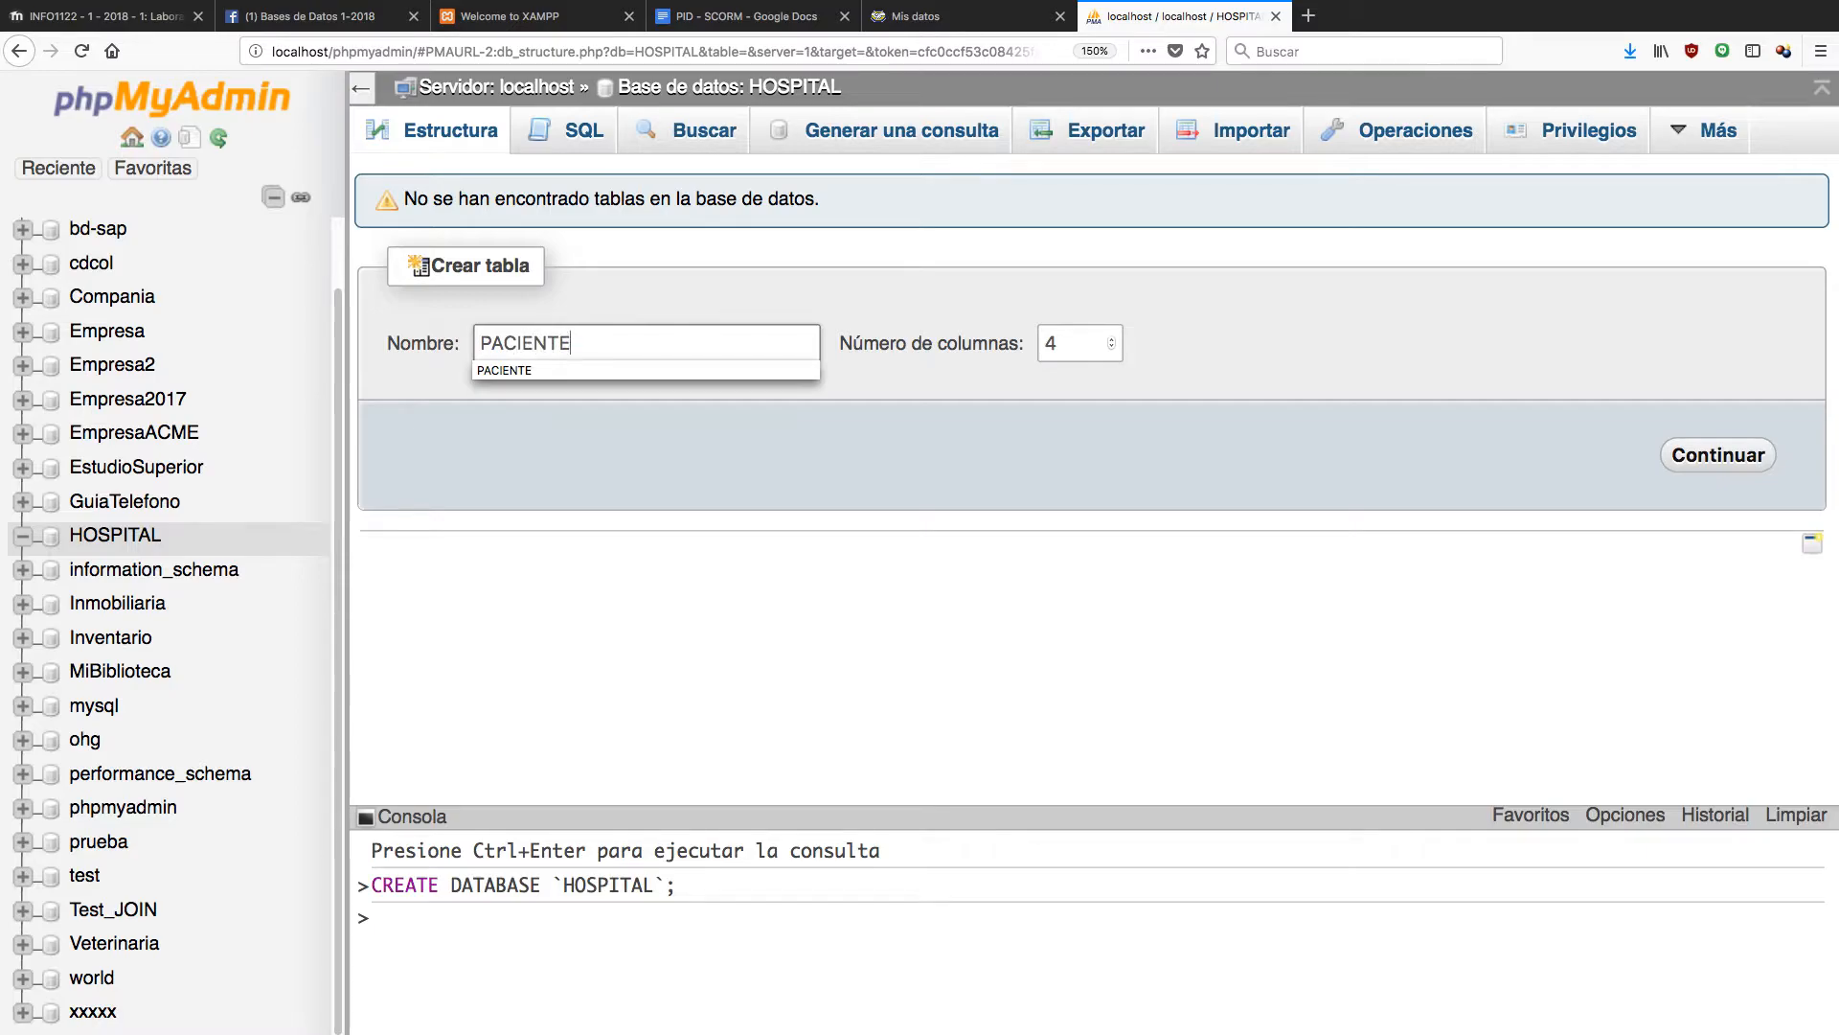
{"action": "left_click", "coordinate": [954, 433]}
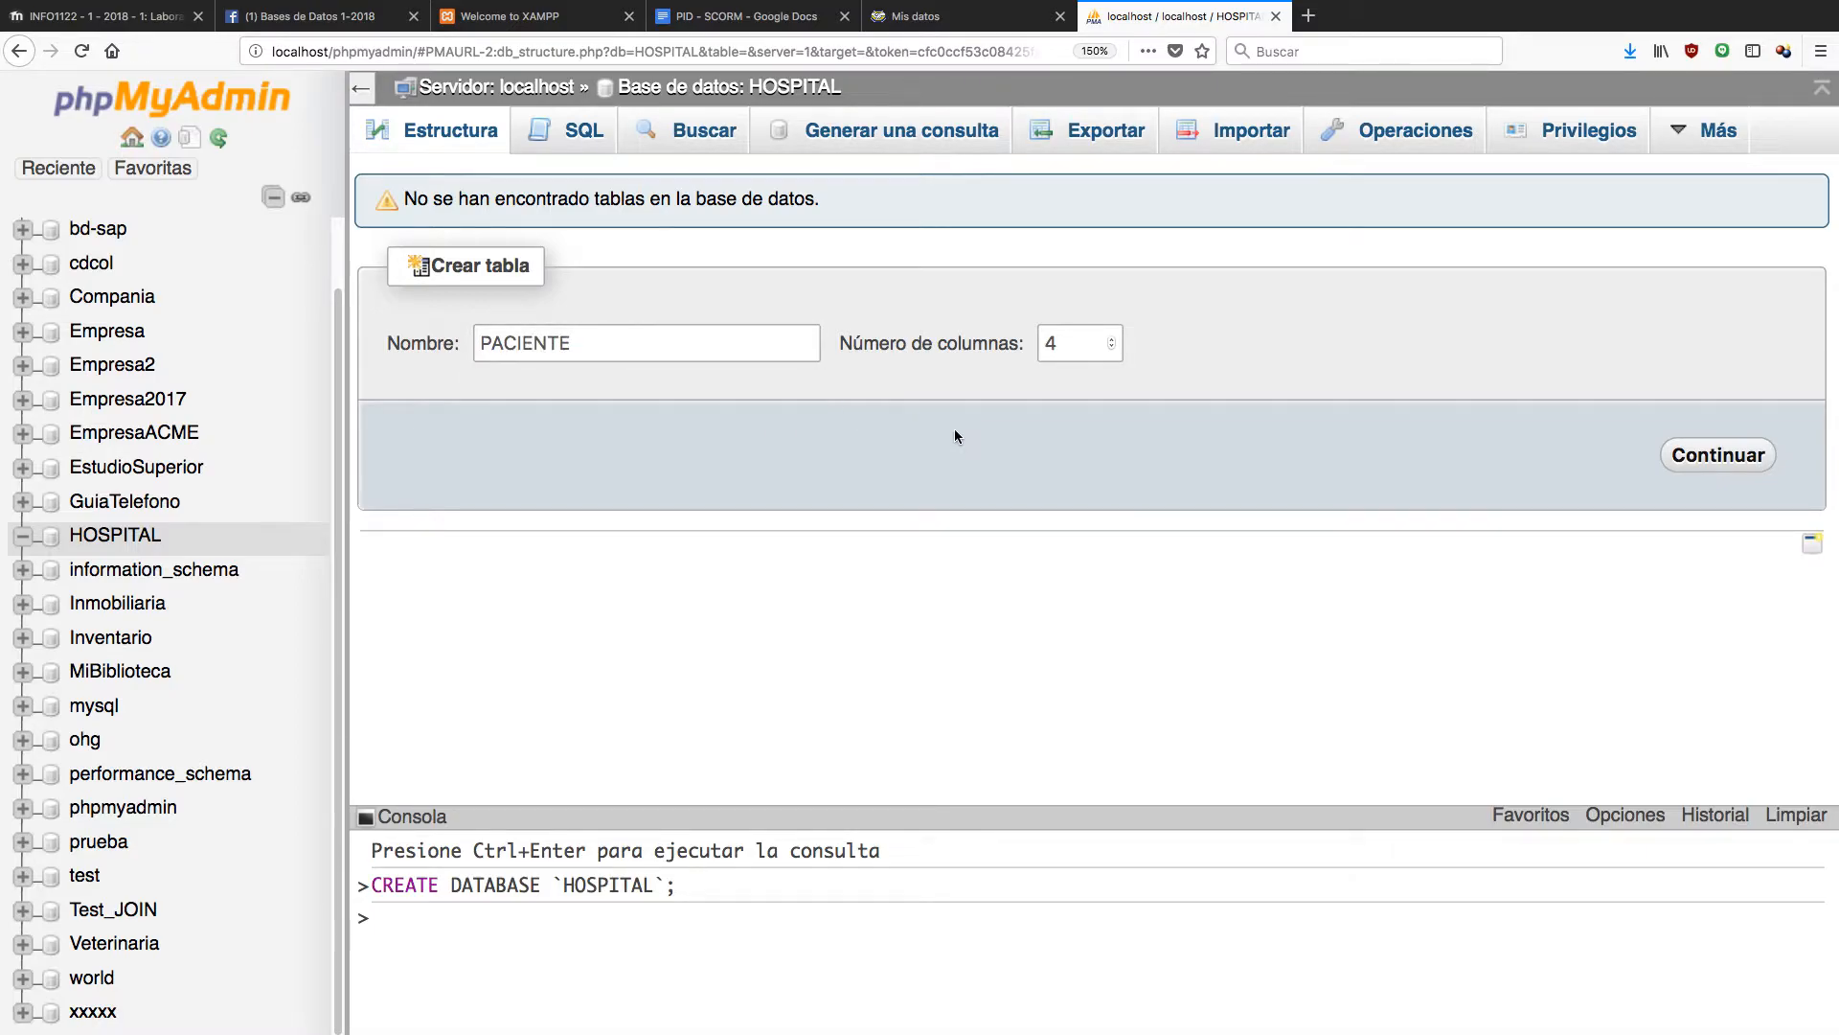
{"action": "left_click_drag", "start_coordinate": [1065, 344], "coordinate": [1036, 343]}
{"action": "type", "text": "3"}
Continue to the column form and name the first column Rut.
{"action": "left_click", "coordinate": [1719, 456]}
{"action": "left_click", "coordinate": [515, 324]}
{"action": "type", "text": "RUT"}
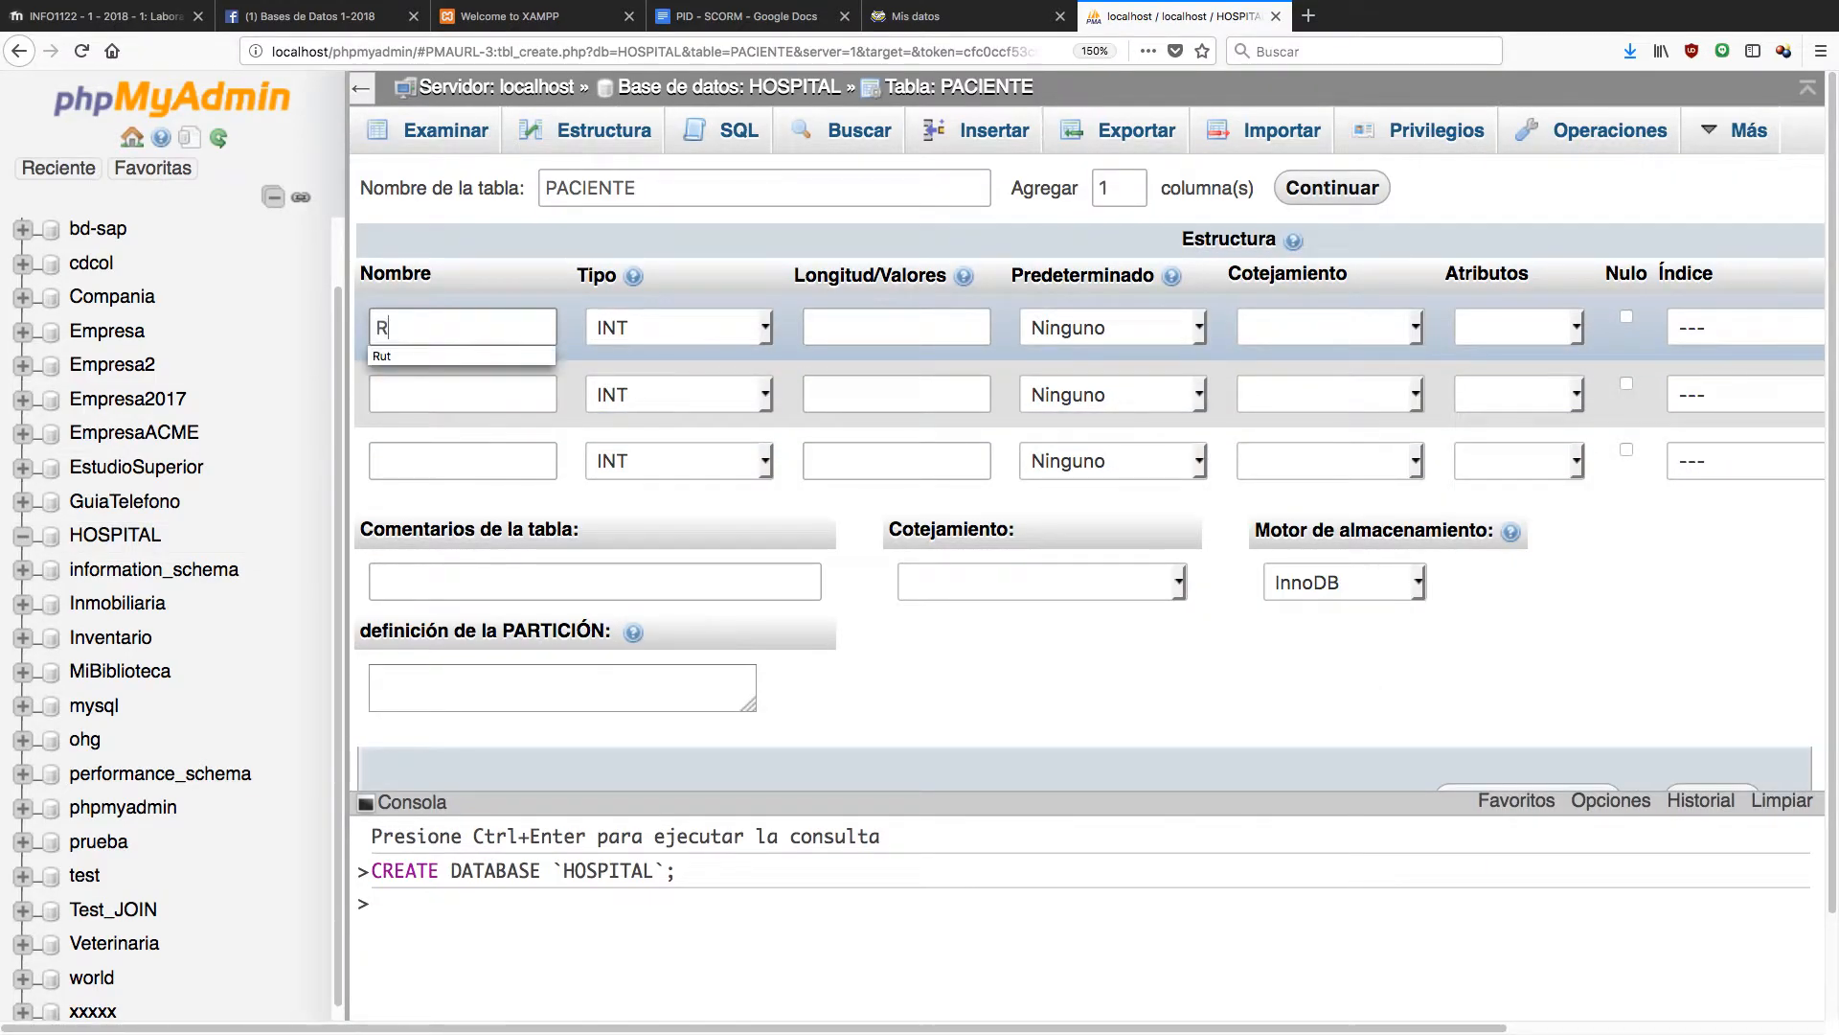
{"action": "key", "text": "BackSpace"}
{"action": "key", "text": "BackSpace"}
{"action": "type", "text": "U"}
{"action": "key", "text": "BackSpace"}
{"action": "type", "text": "ut"}
Give the Rut column type CHAR with length 10.
{"action": "left_click", "coordinate": [771, 330]}
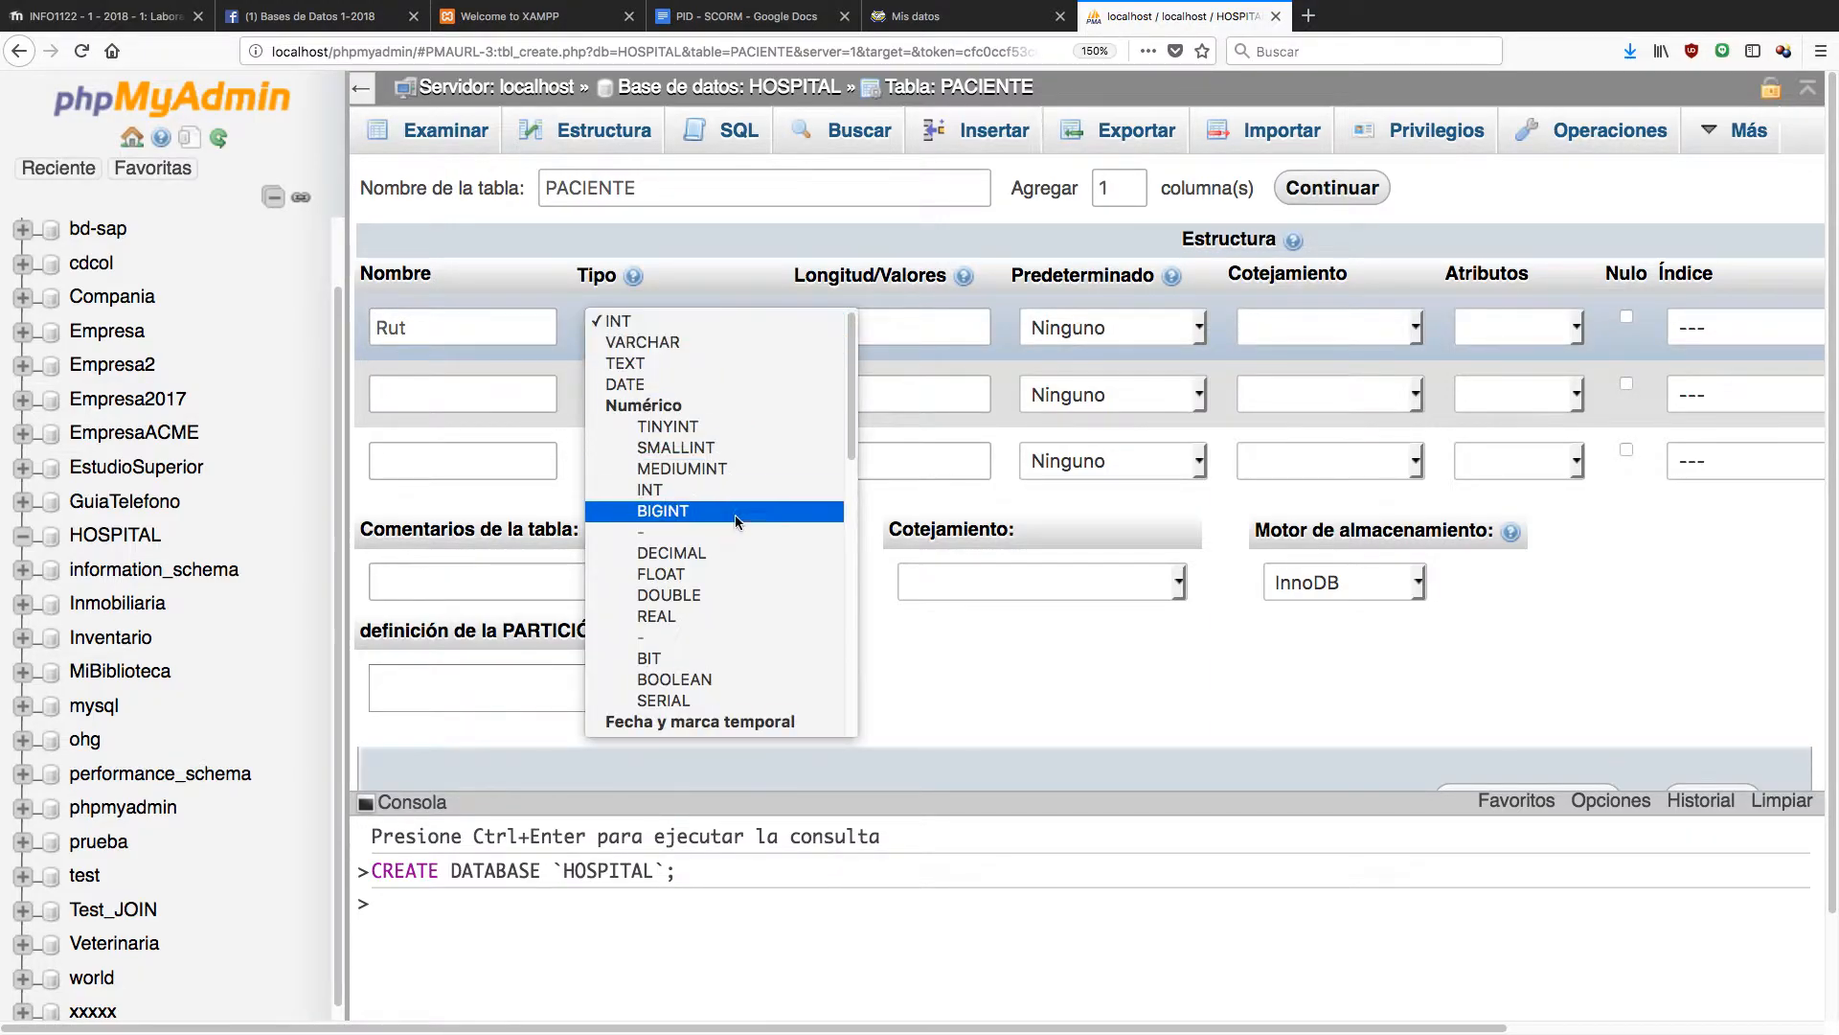
{"action": "scroll", "coordinate": [734, 516], "scroll_direction": "down", "scroll_amount": 3}
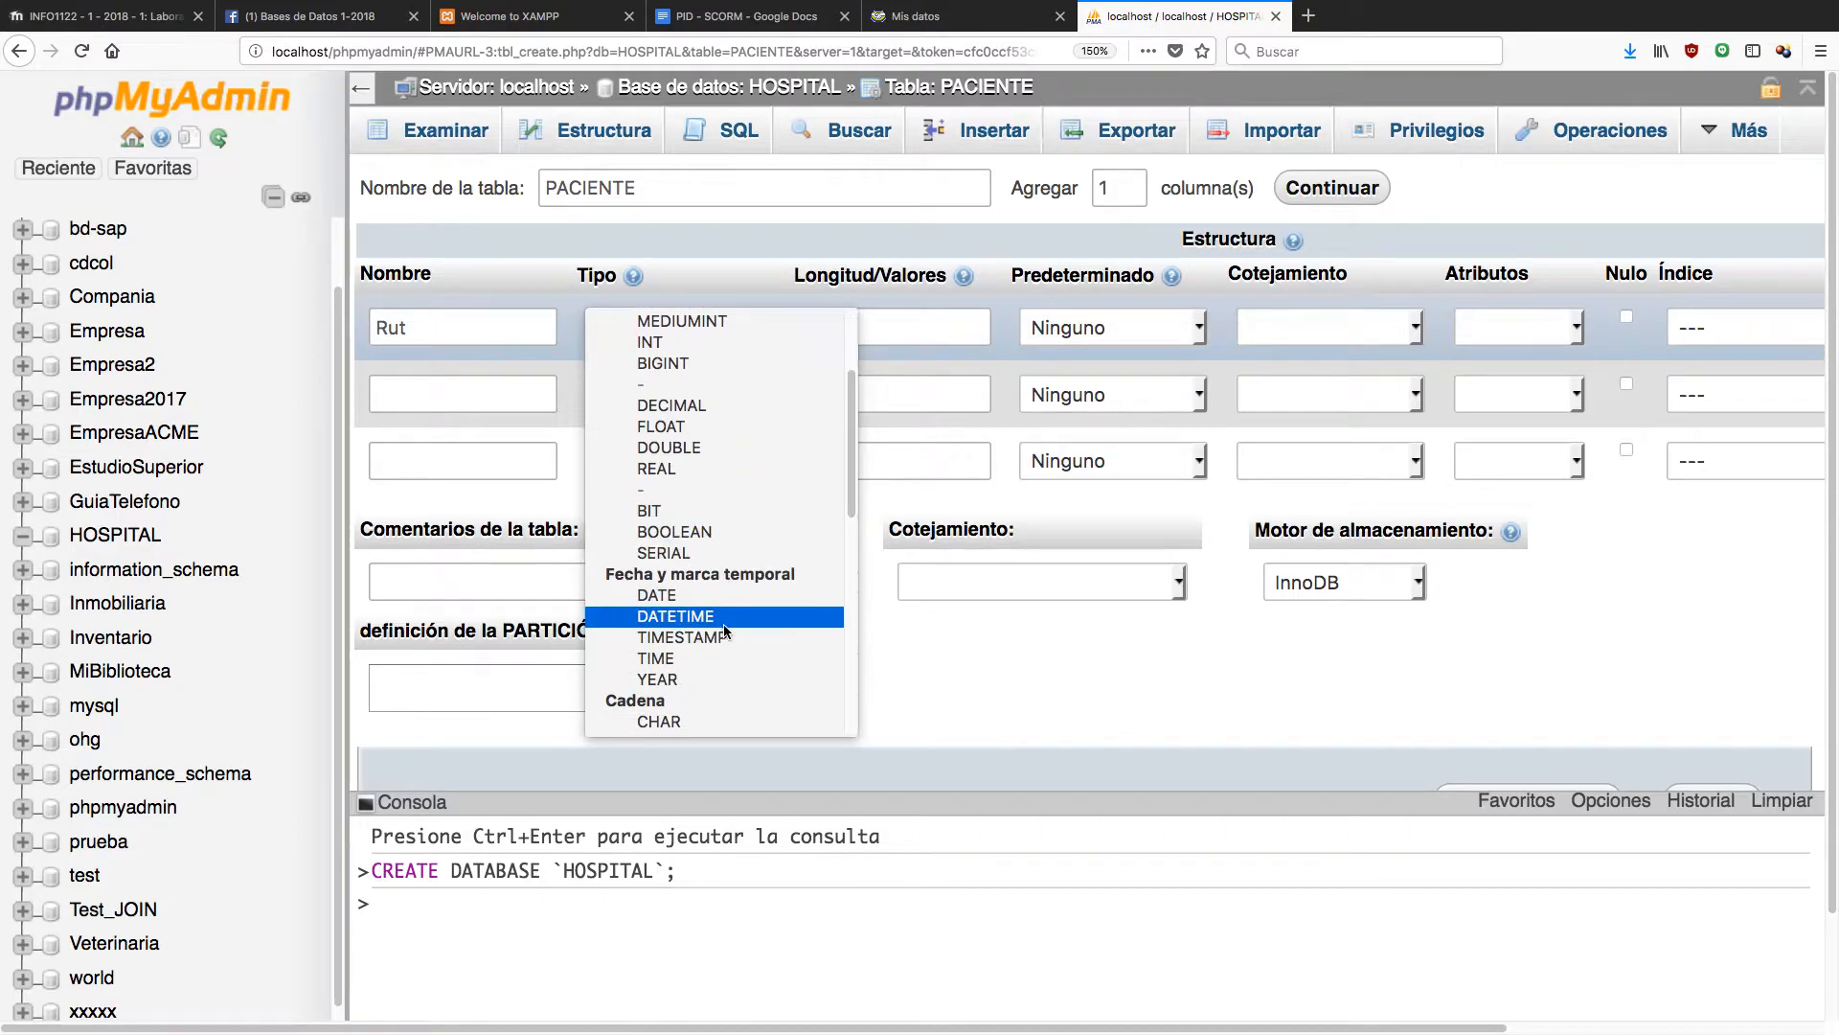
{"action": "scroll", "coordinate": [716, 641], "scroll_direction": "down", "scroll_amount": 1}
{"action": "left_click", "coordinate": [715, 661]}
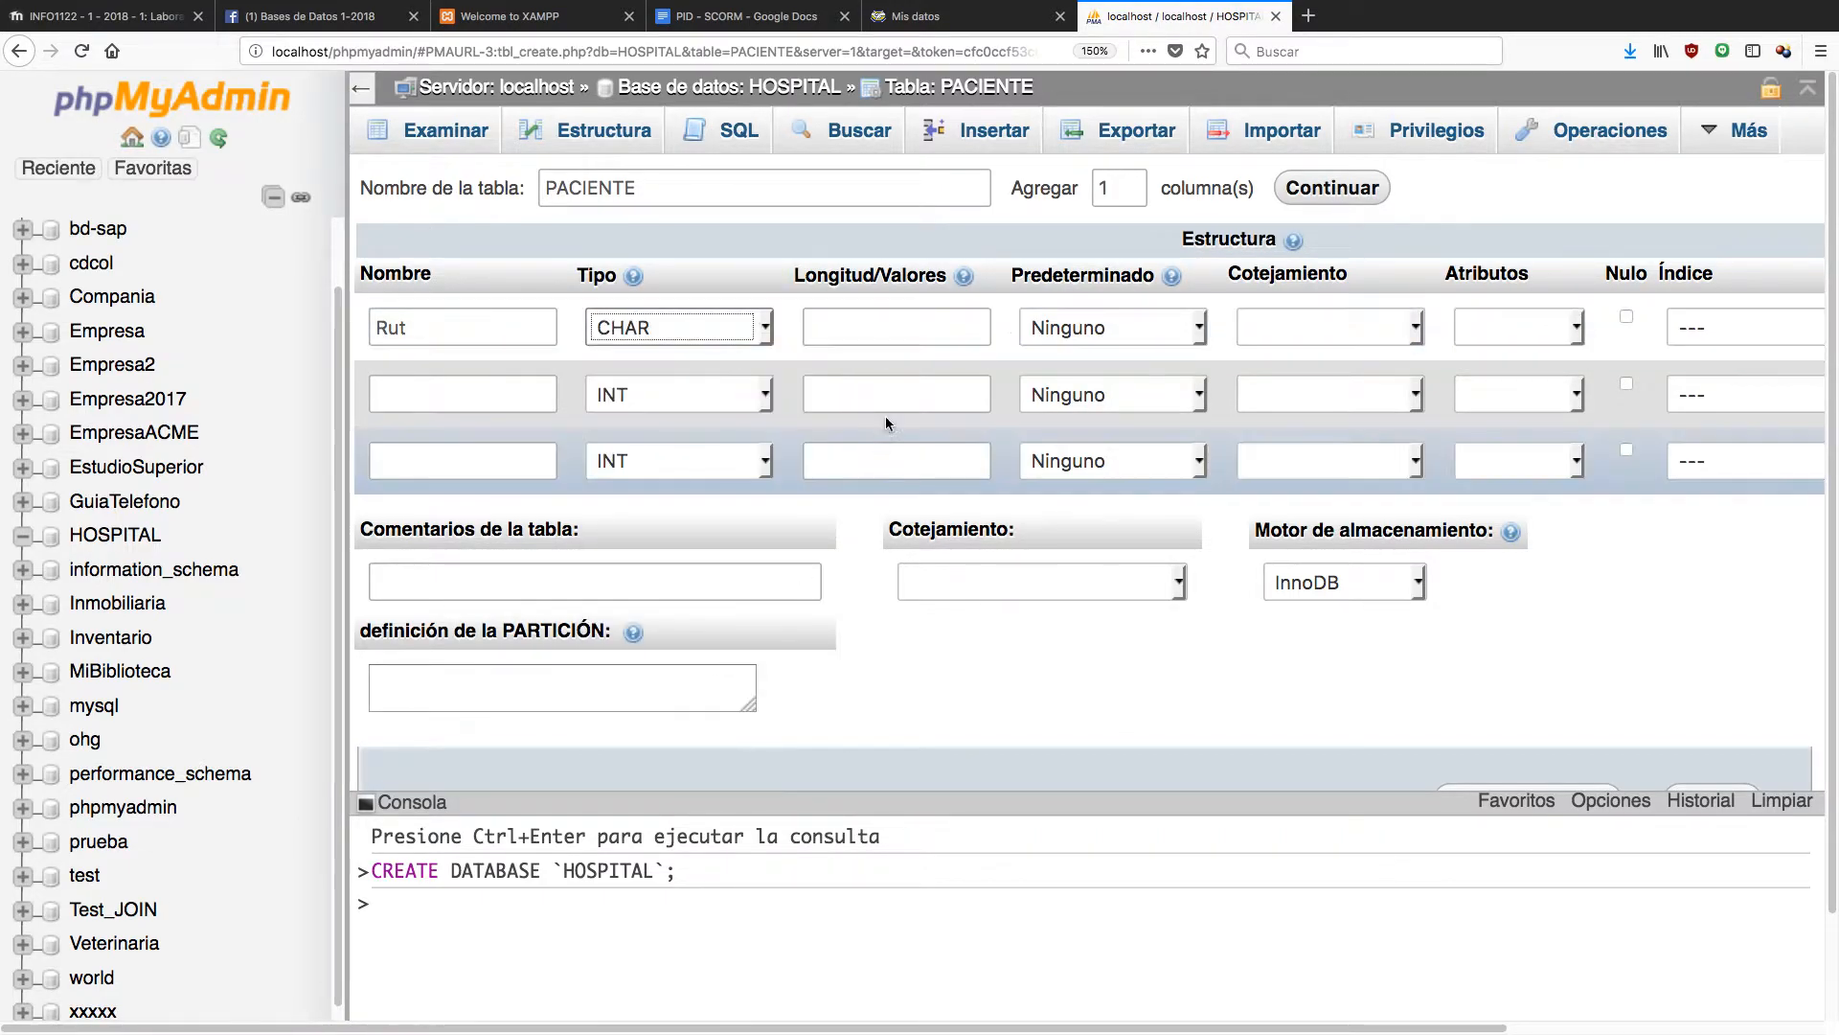
{"action": "left_click", "coordinate": [893, 331]}
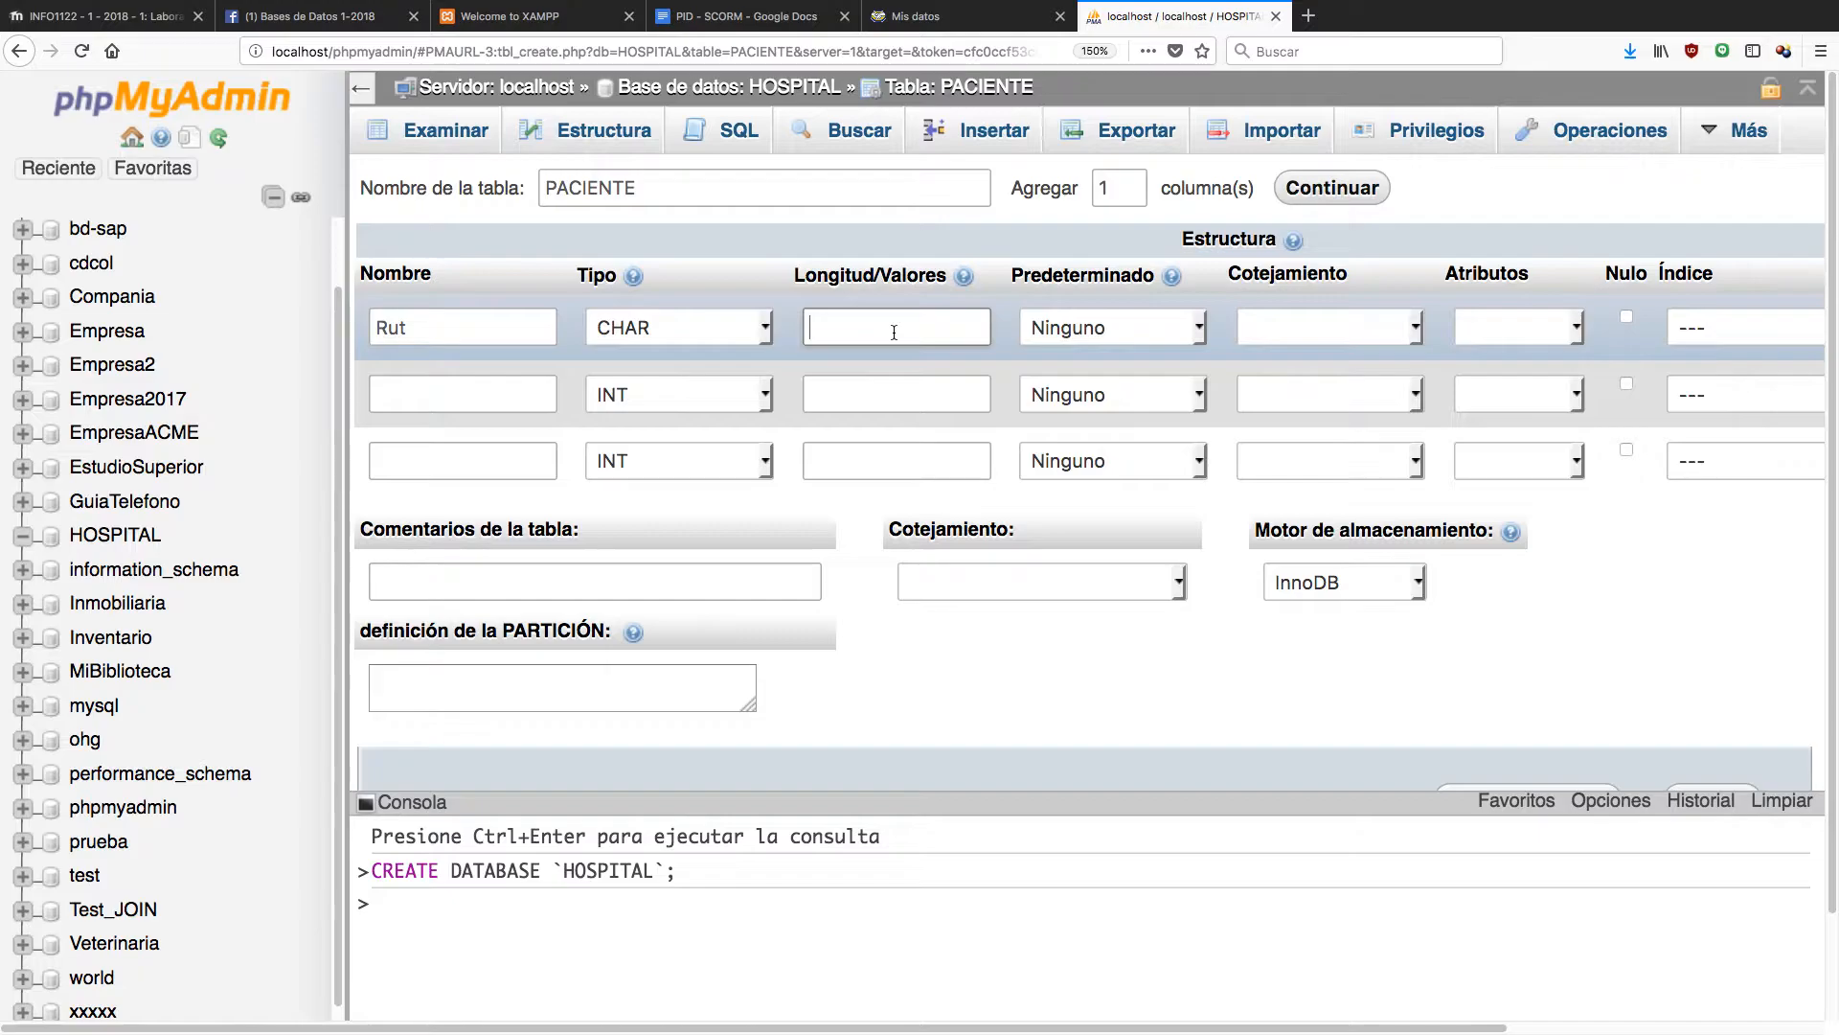
{"action": "type", "text": "10"}
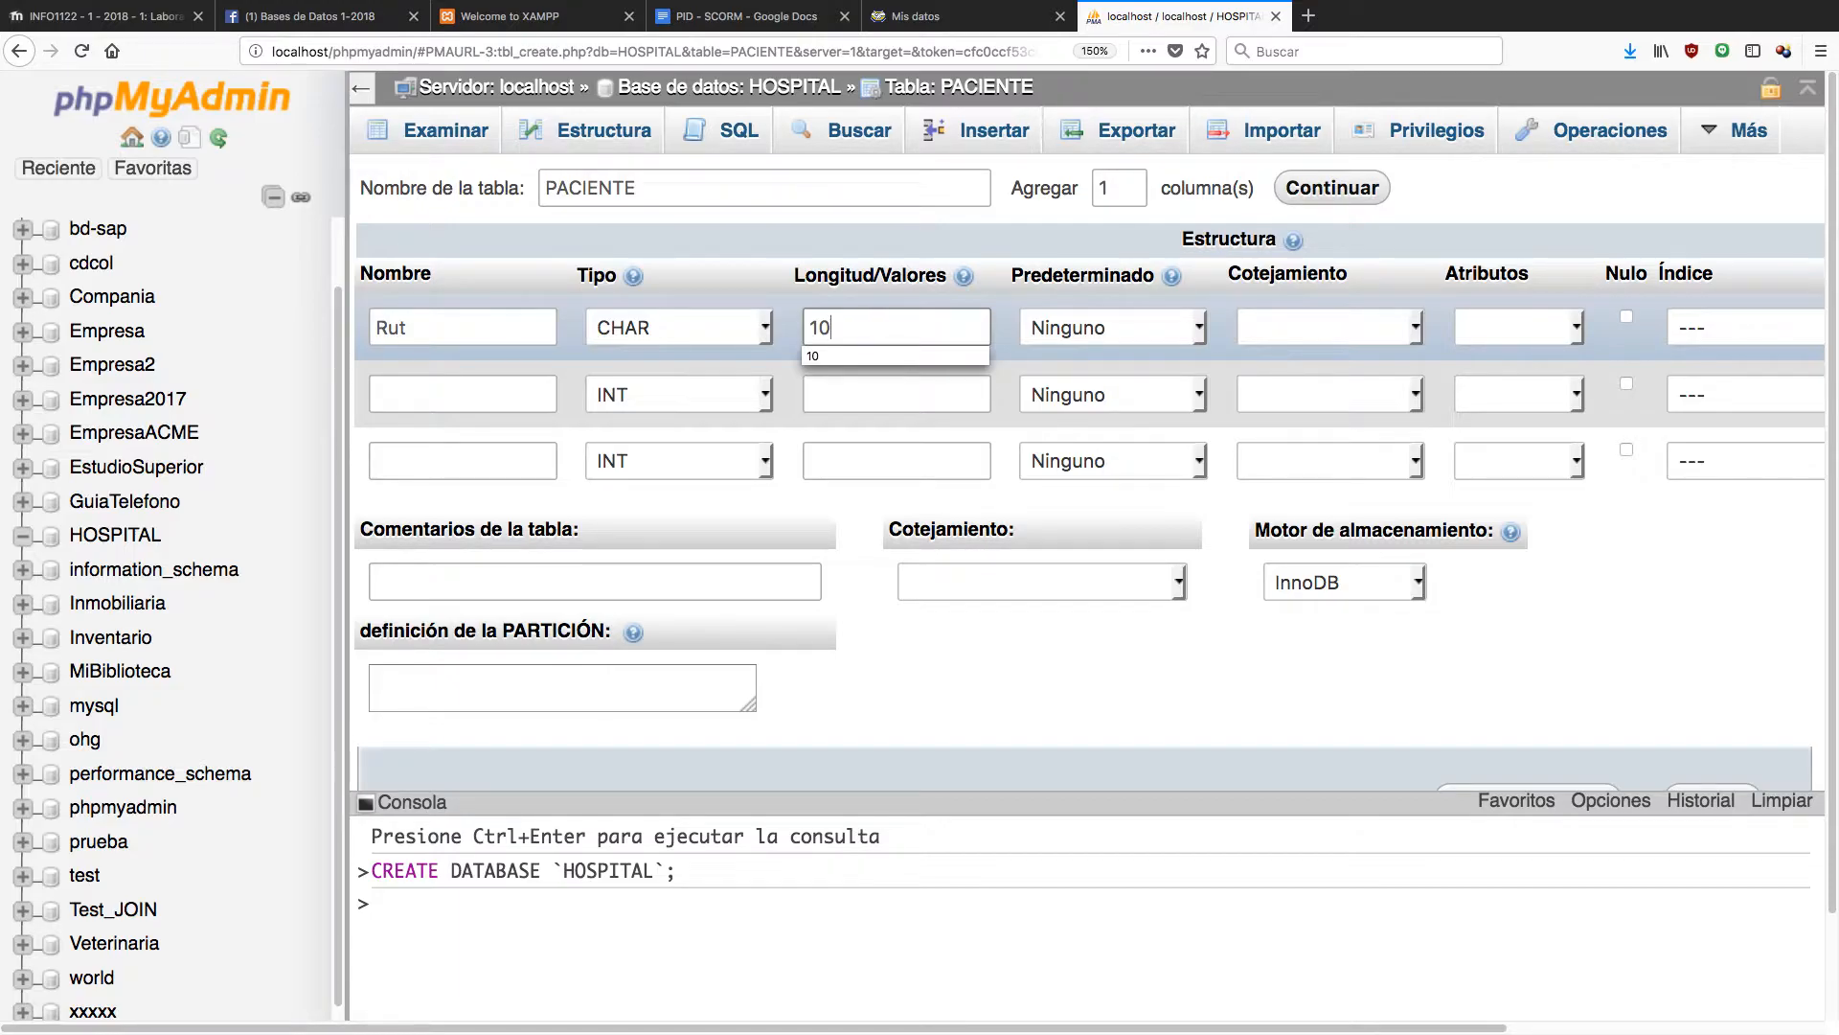
Name the second column Nombre.
{"action": "left_click", "coordinate": [895, 394]}
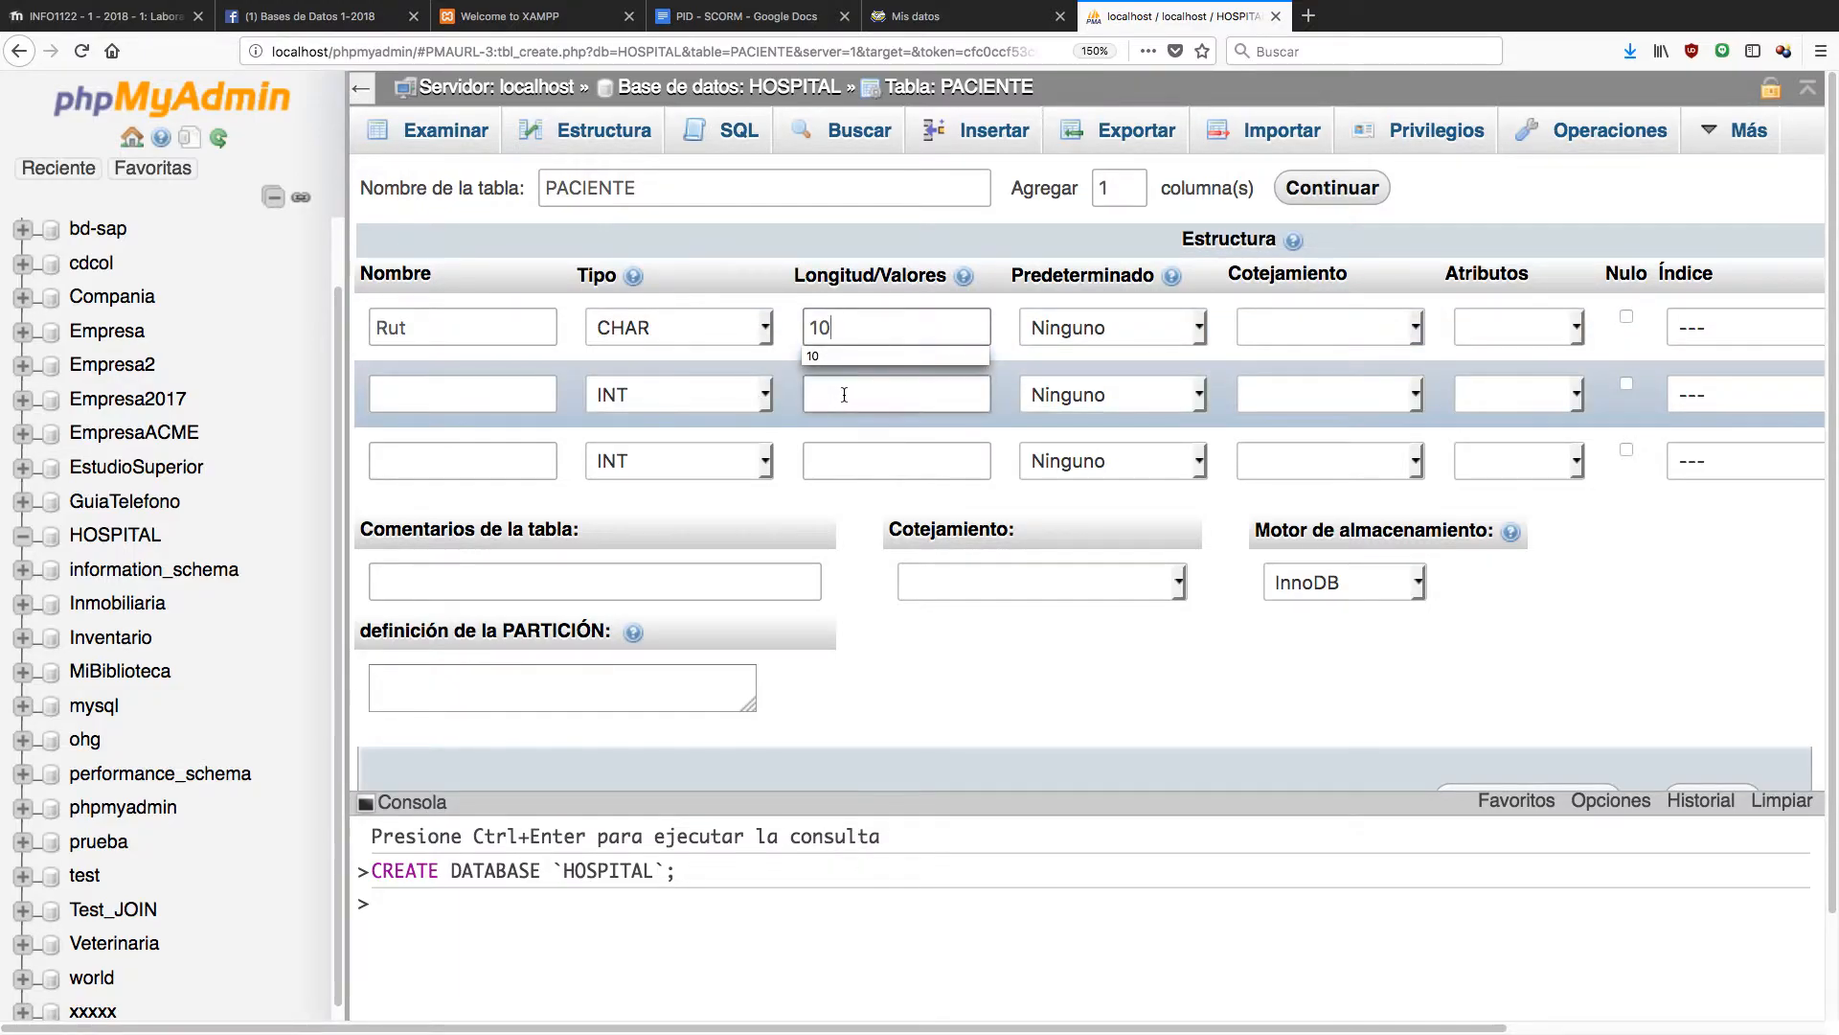
{"action": "left_click", "coordinate": [503, 397]}
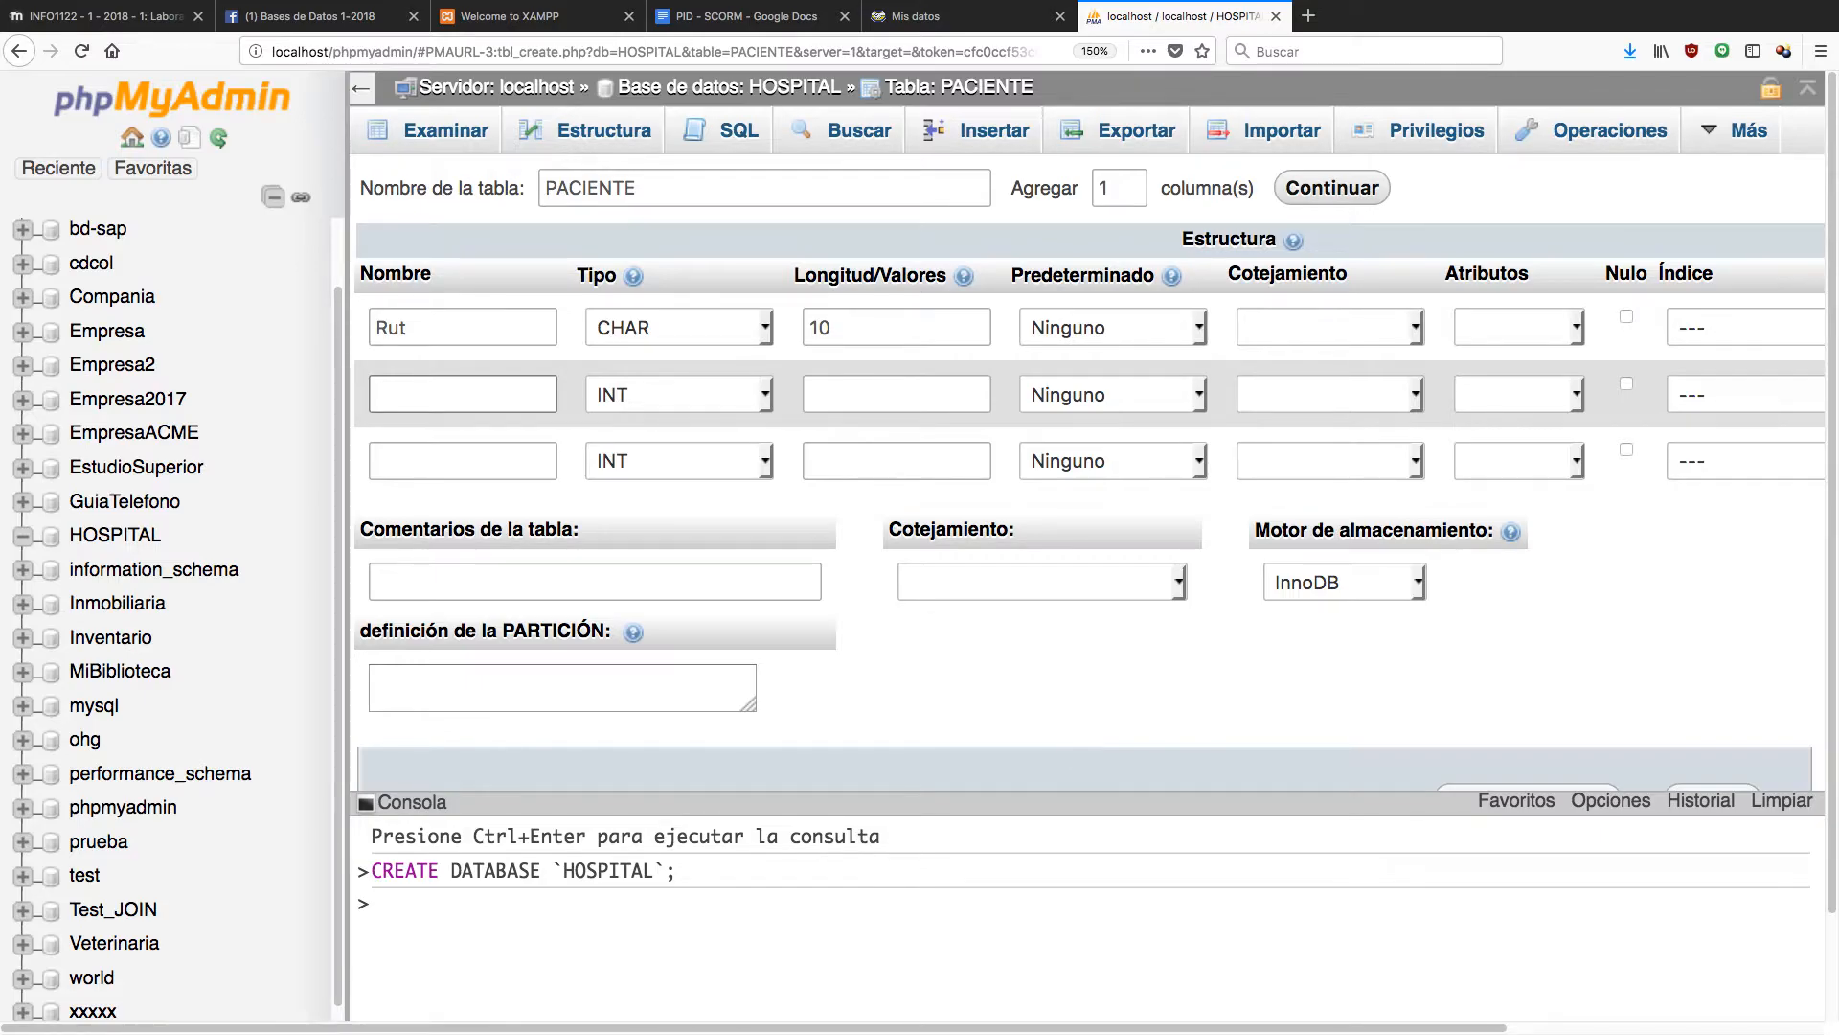
{"action": "type", "text": "Nombre"}
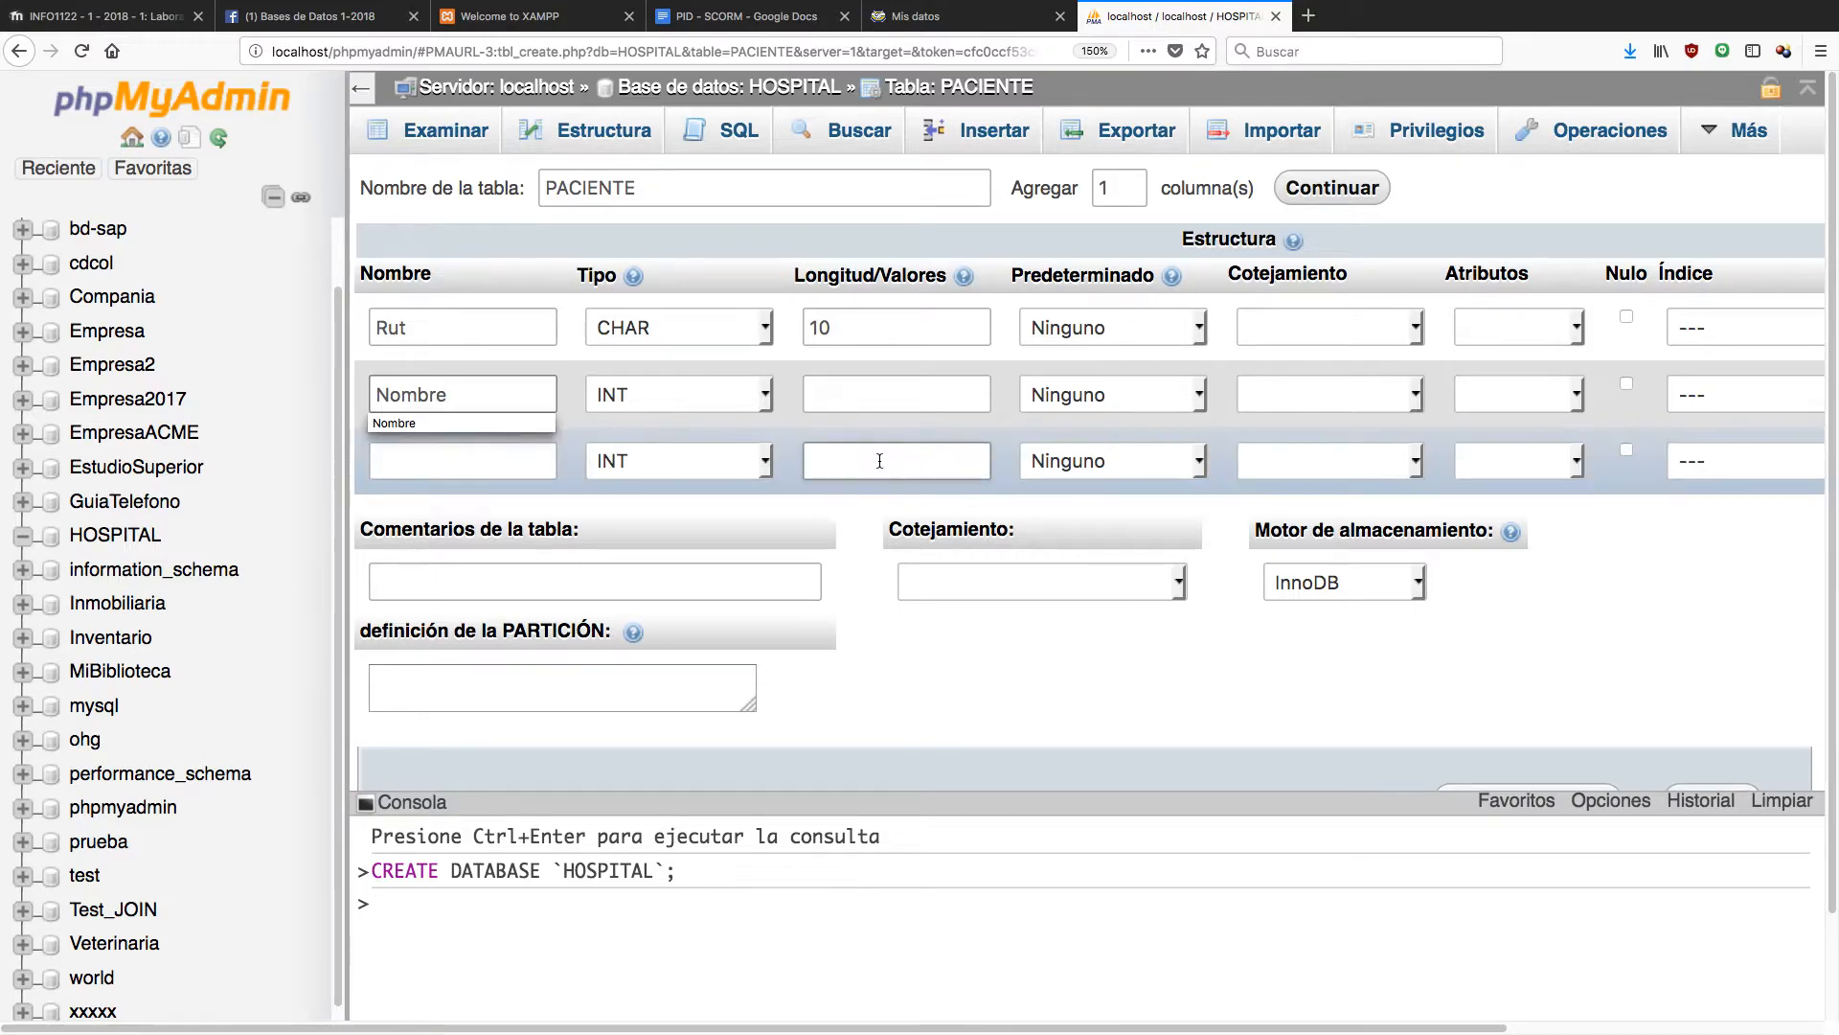
Make Nombre a VARCHAR of length 50 and name the third column FechNac.
{"action": "left_click", "coordinate": [766, 395]}
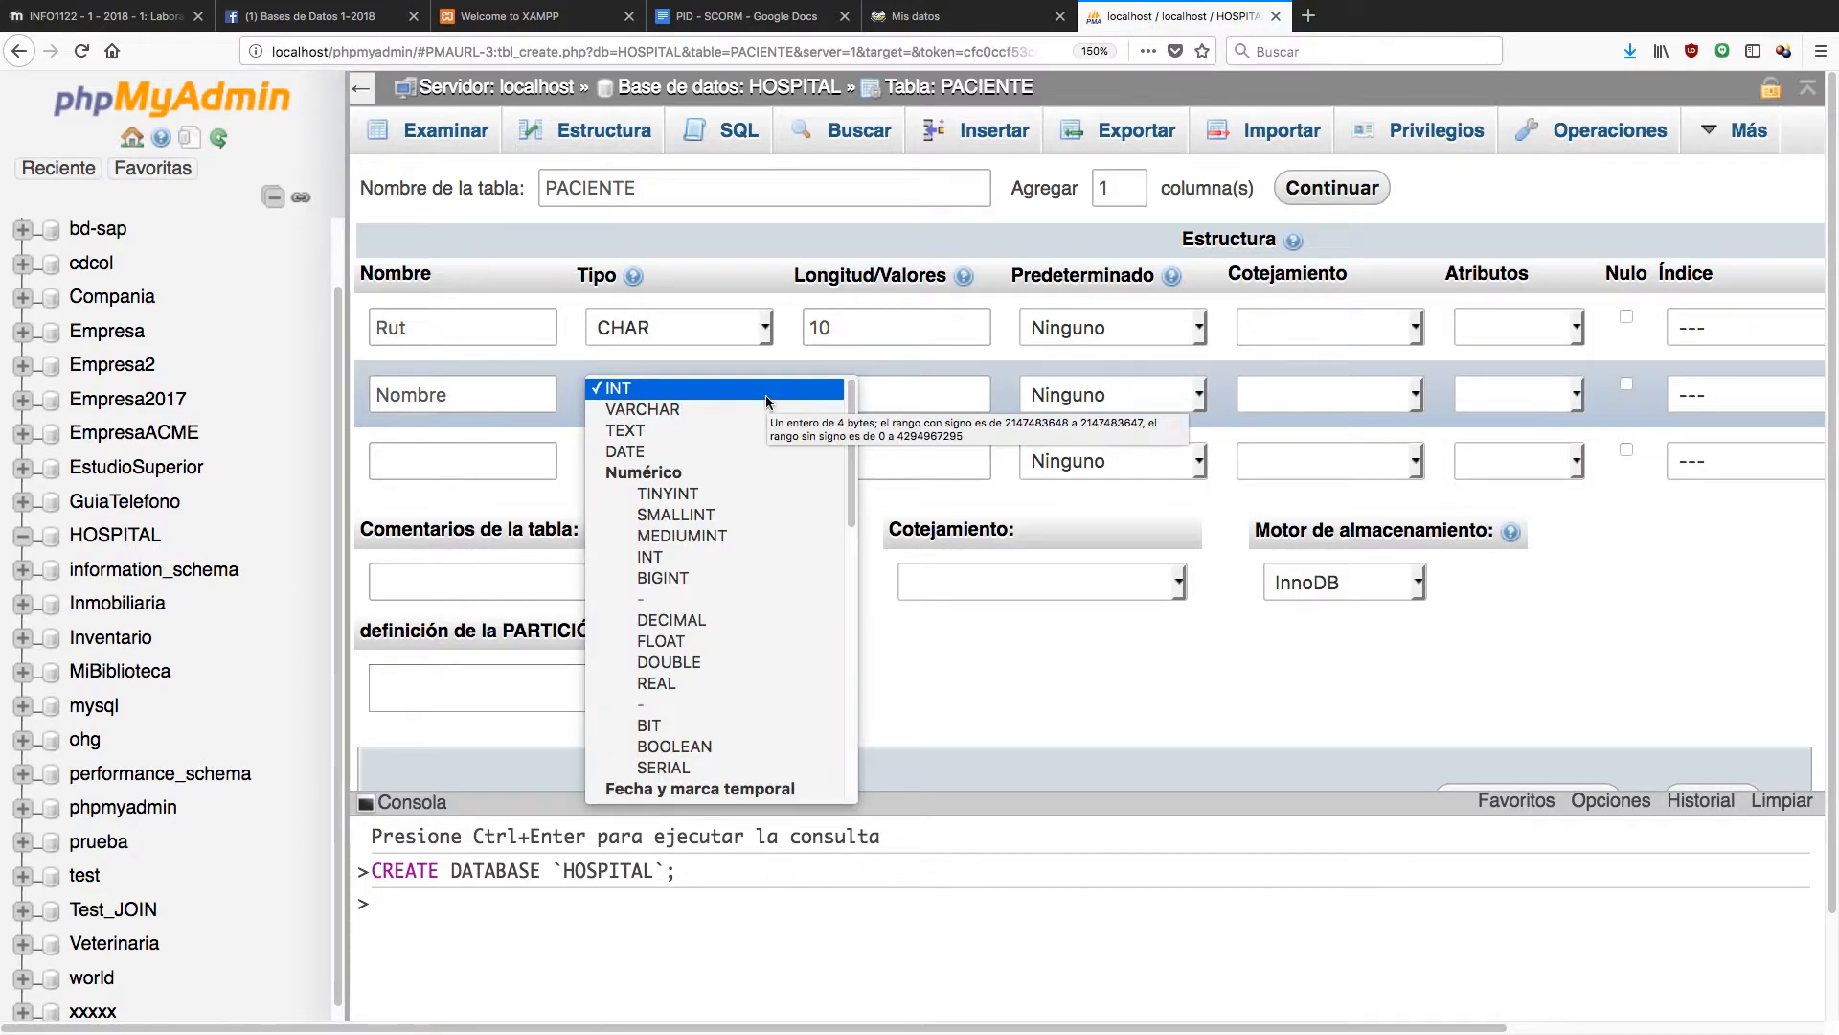
{"action": "left_click", "coordinate": [759, 410]}
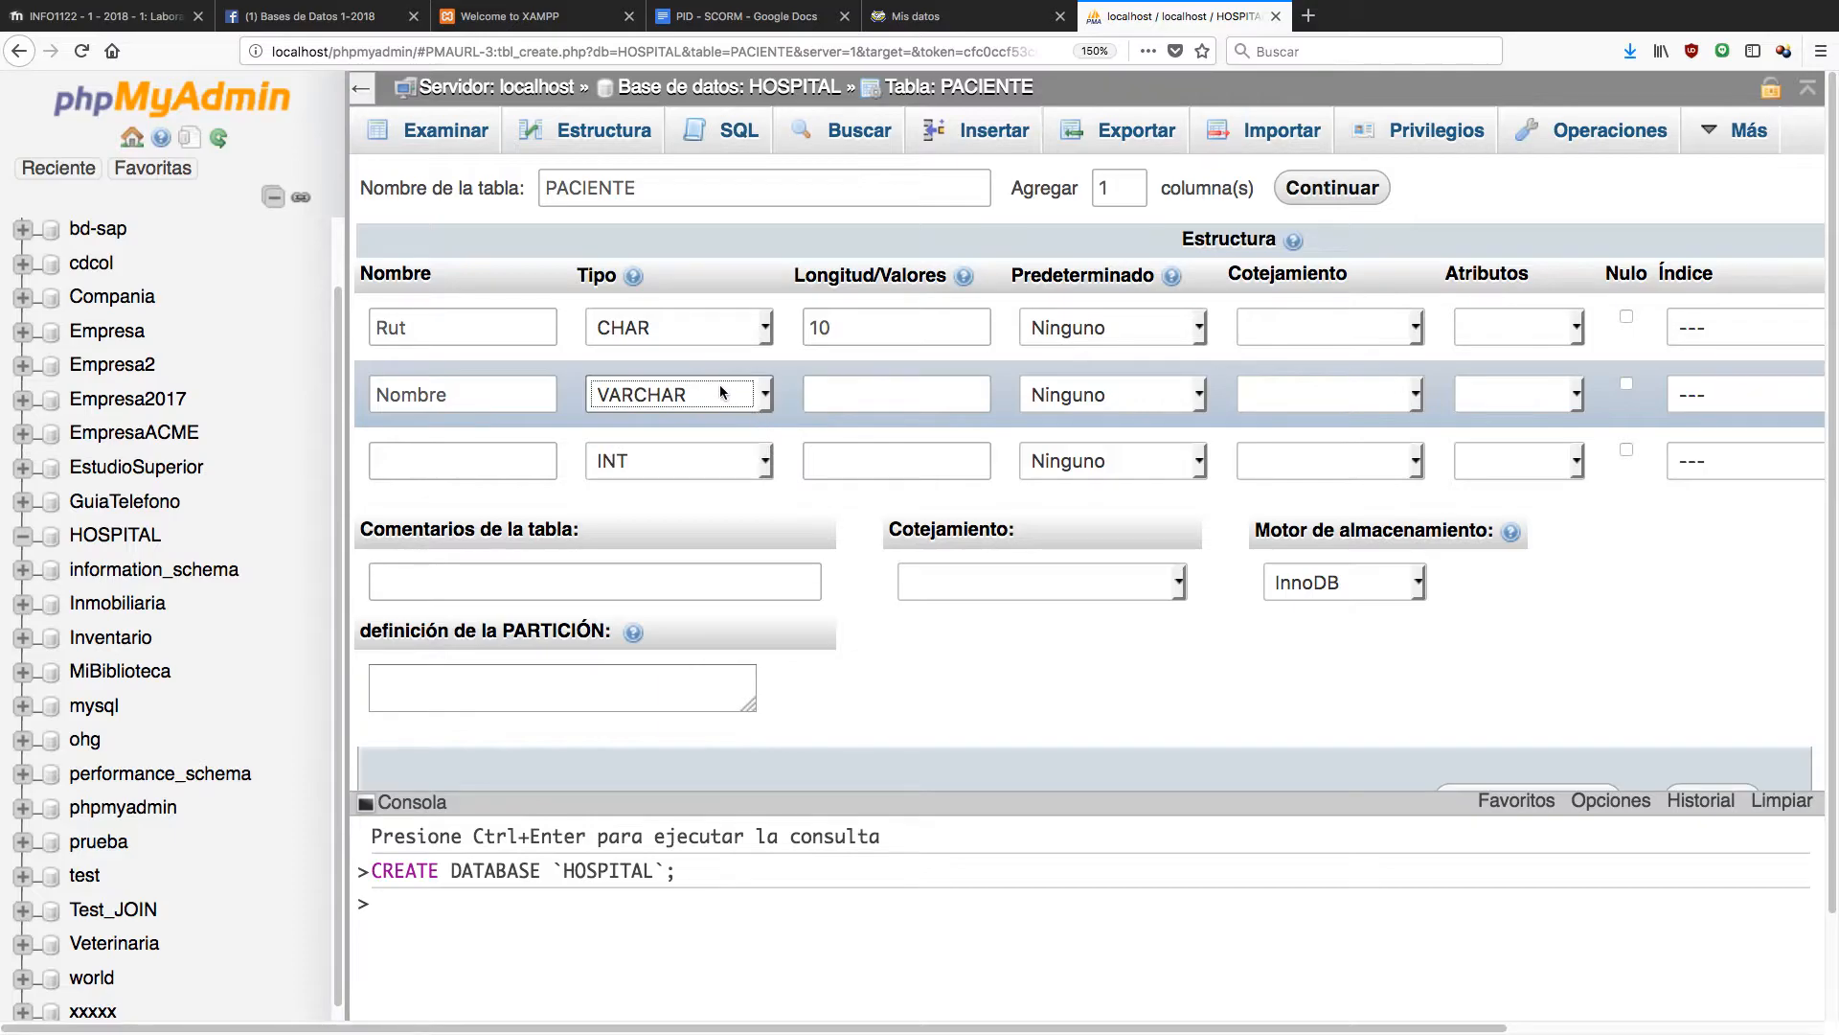
{"action": "left_click", "coordinate": [866, 396]}
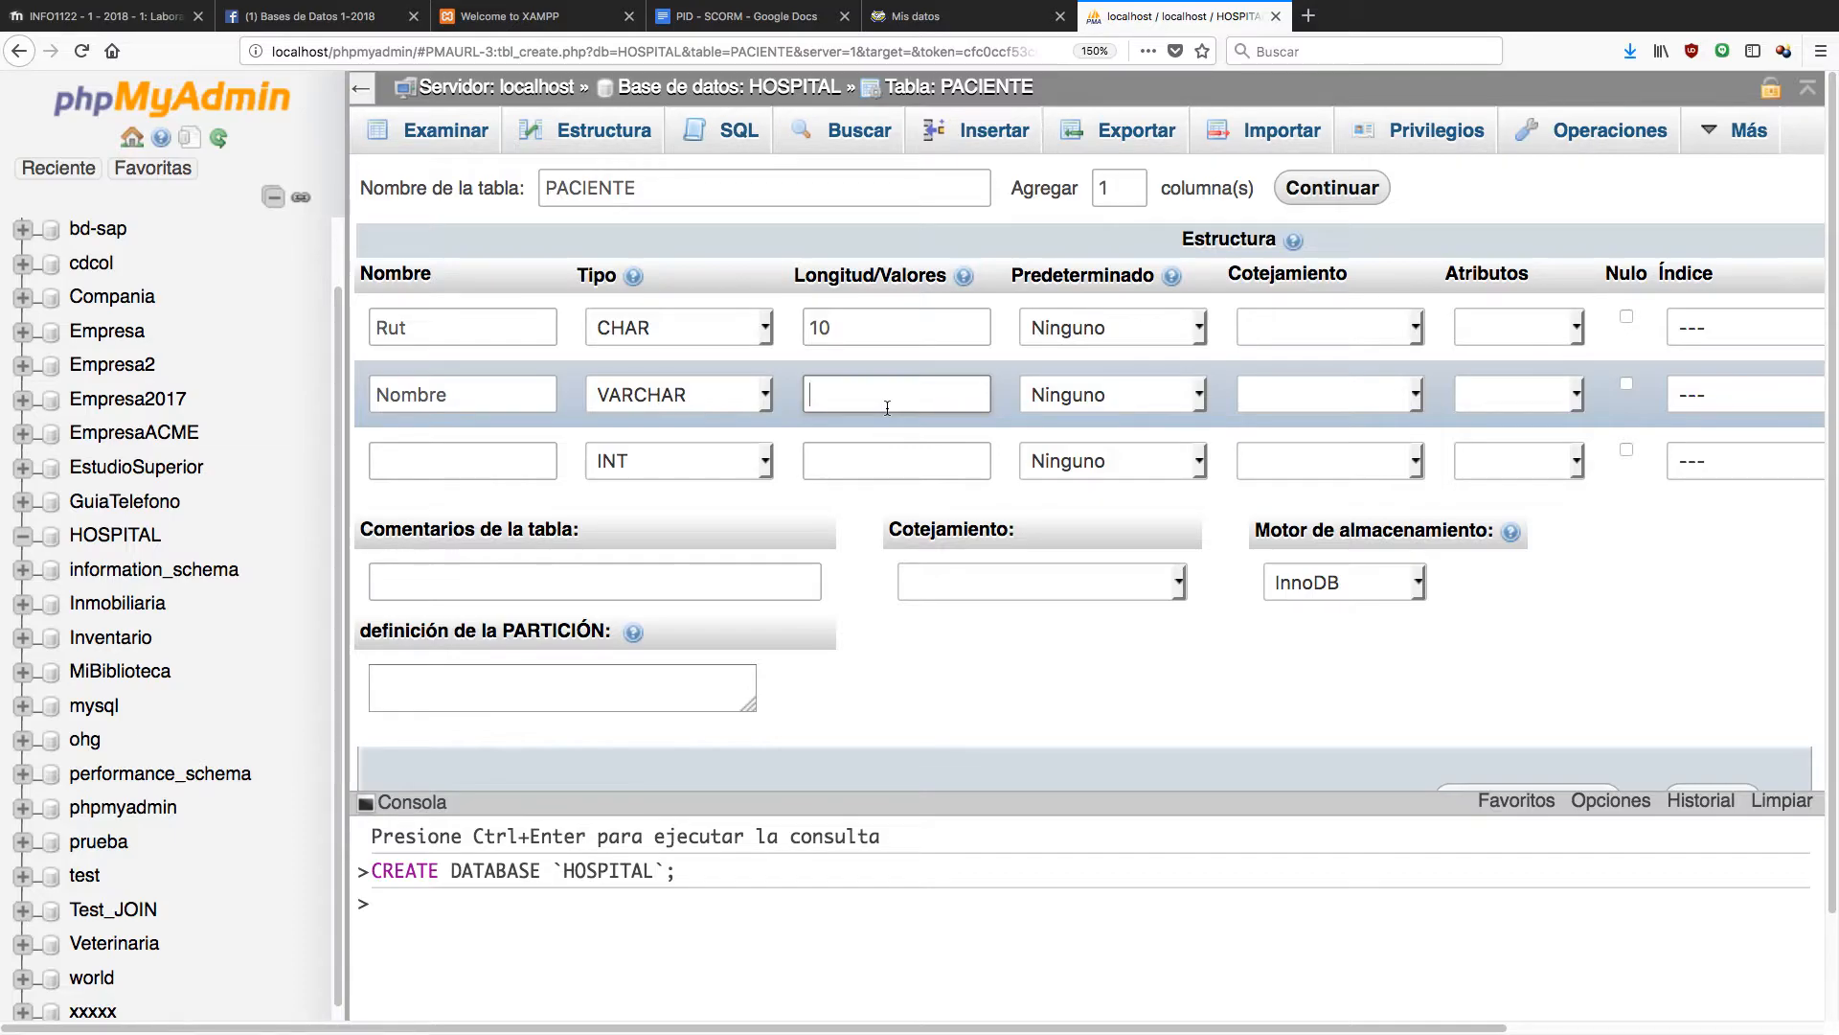
{"action": "type", "text": "50"}
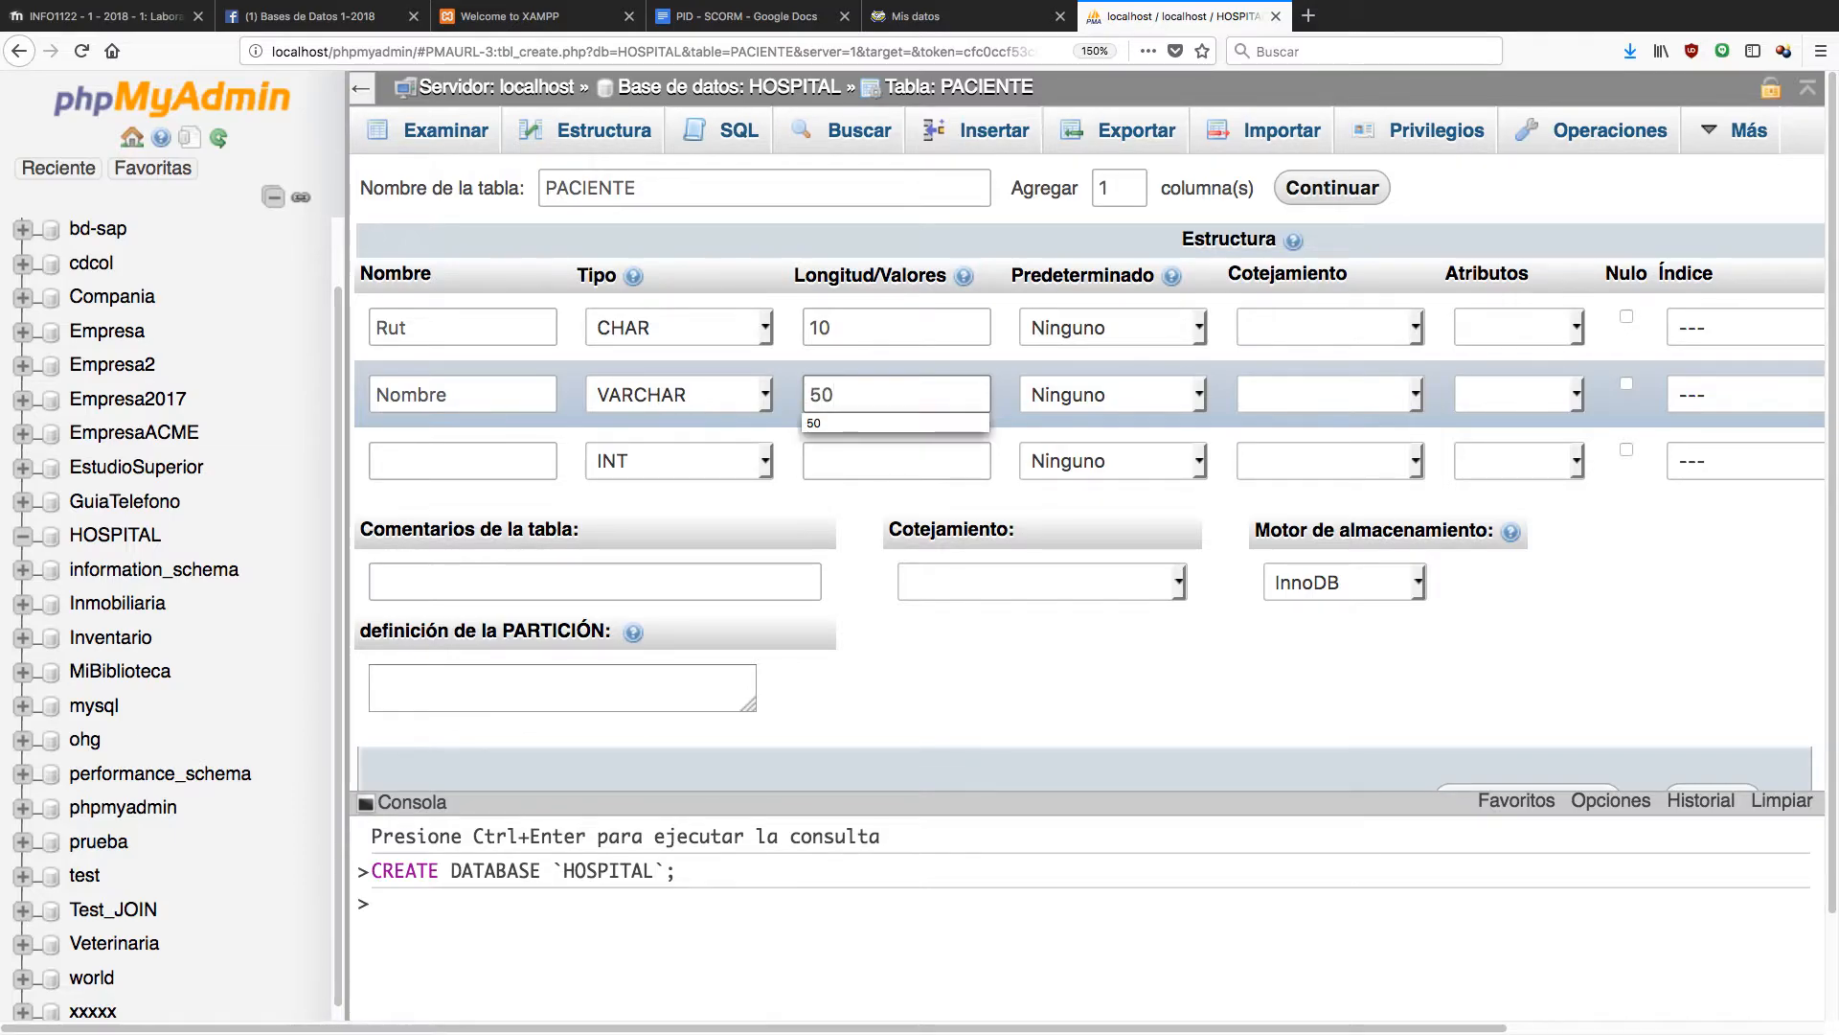
{"action": "left_click", "coordinate": [948, 393]}
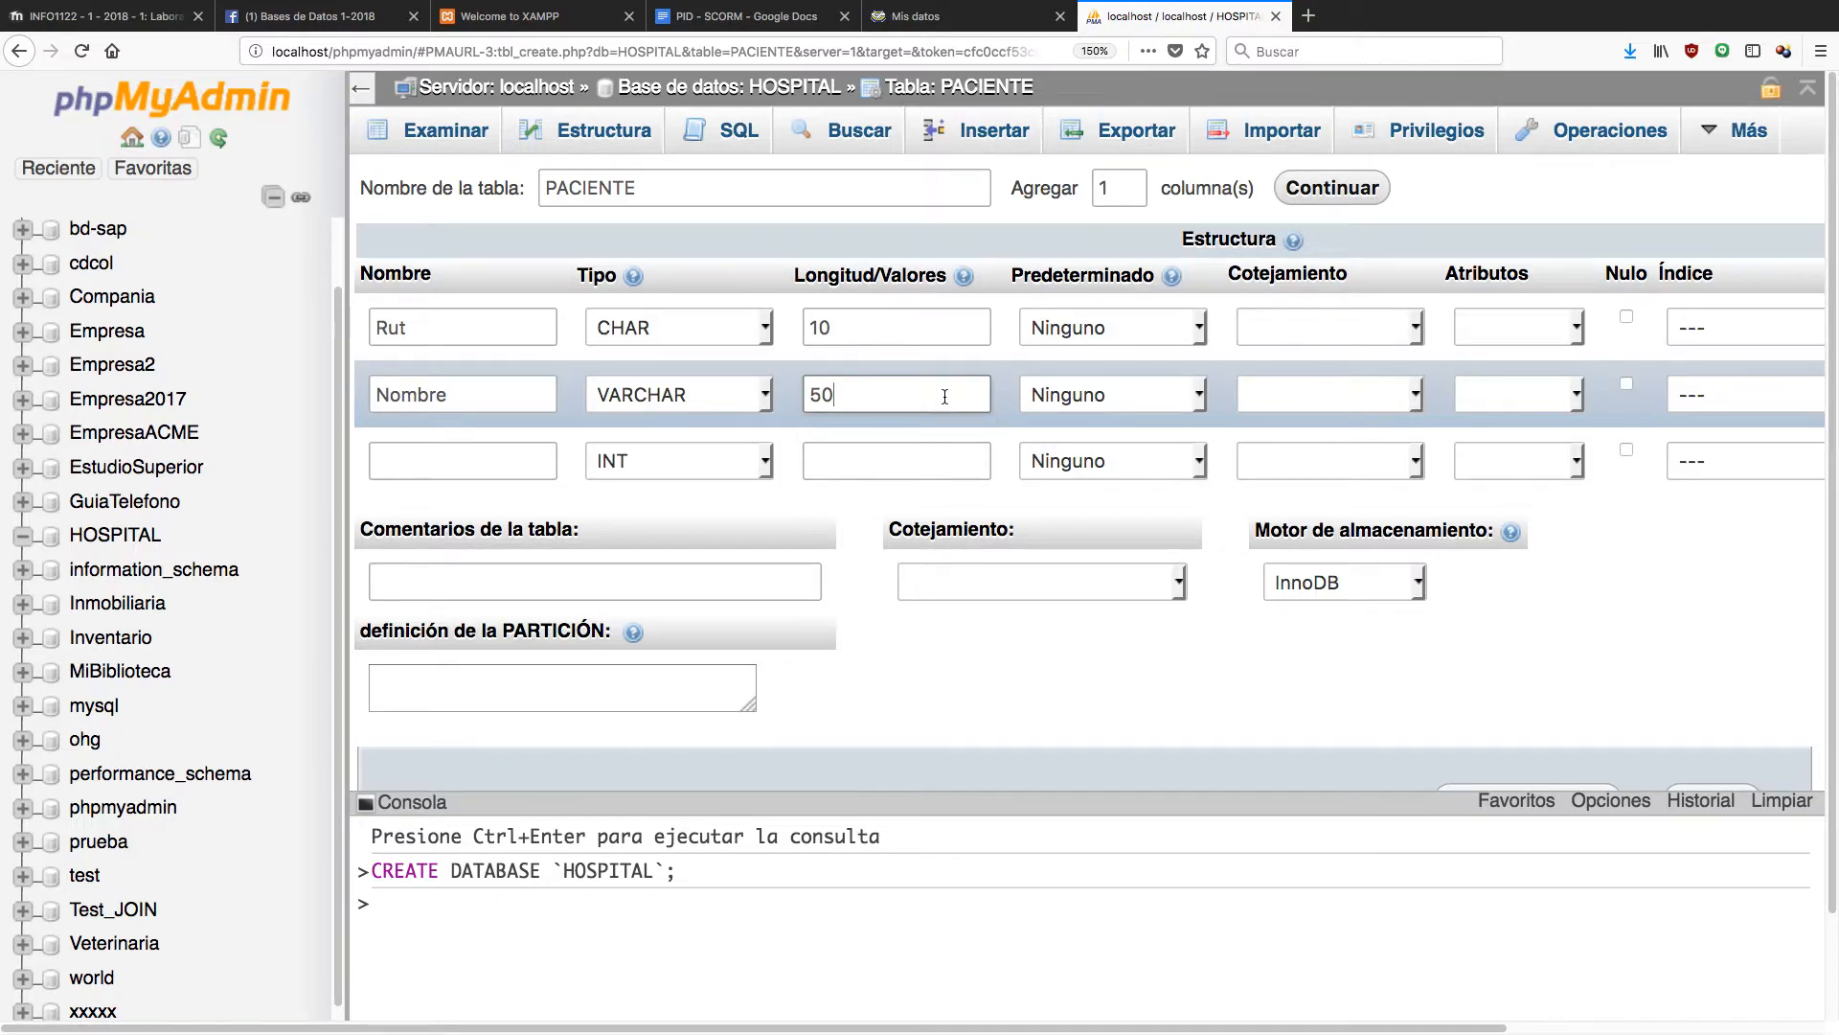
{"action": "left_click", "coordinate": [487, 467]}
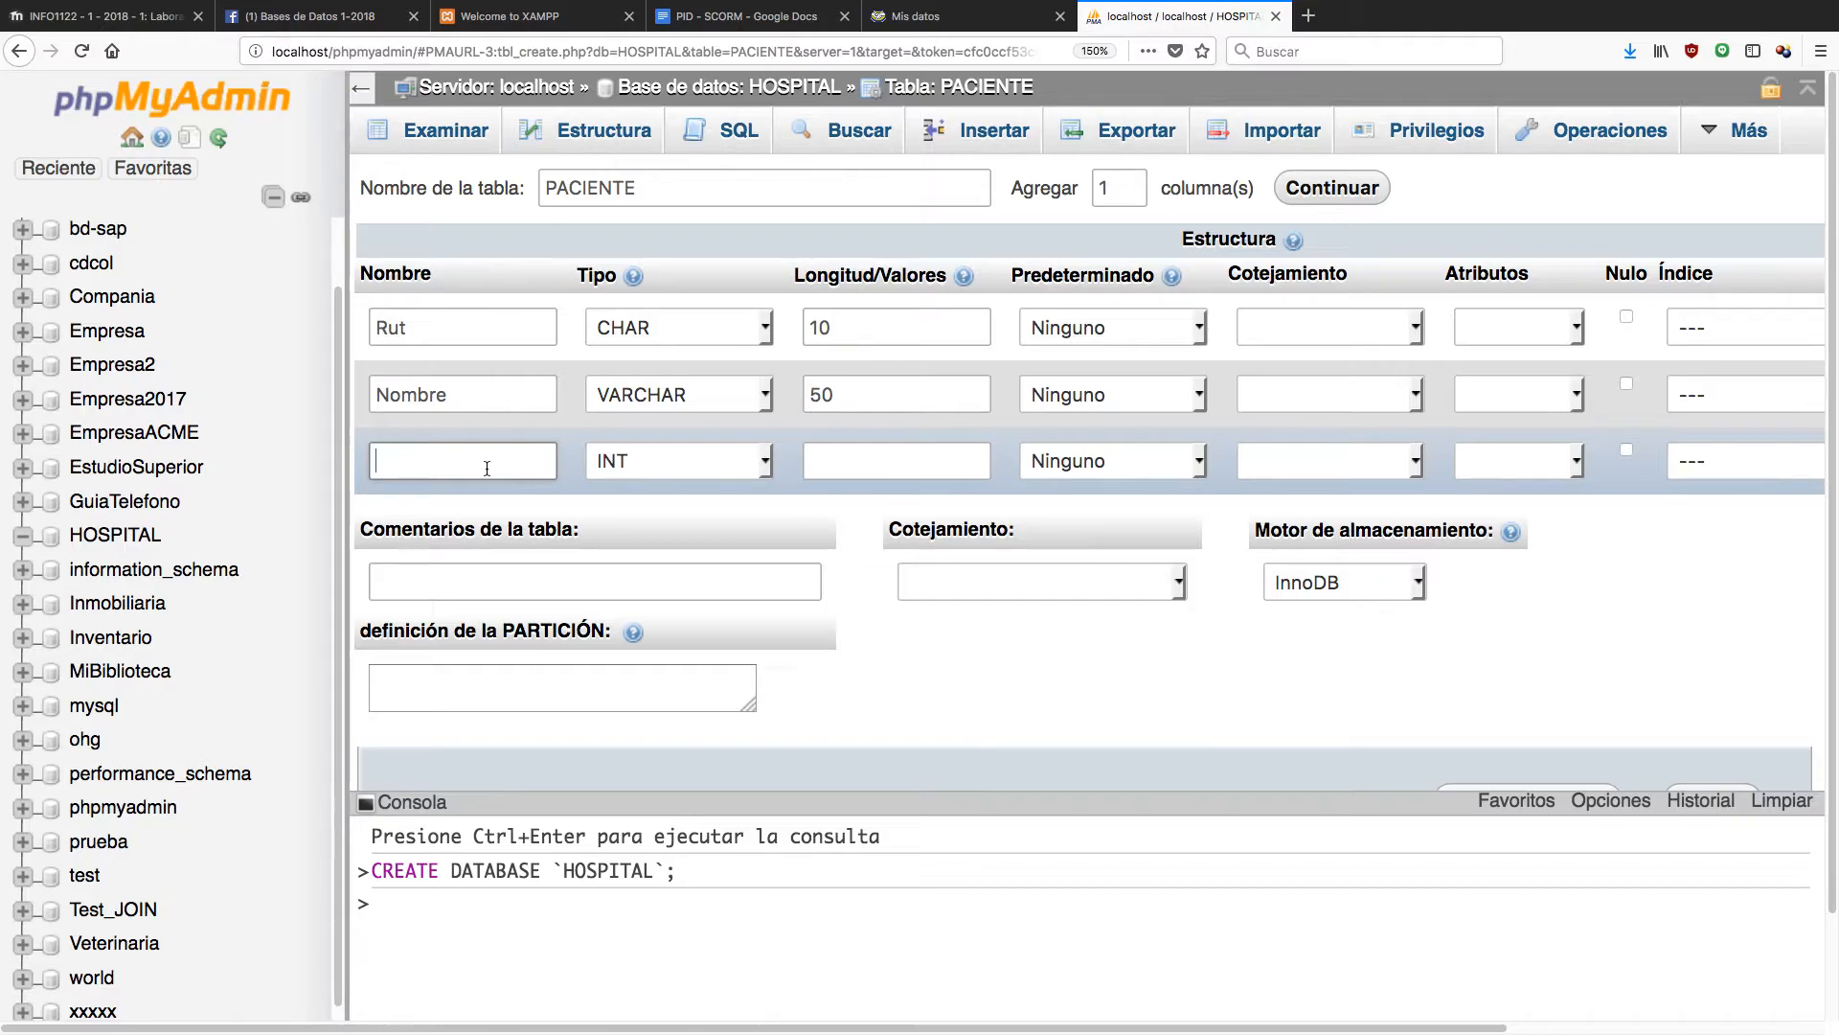
{"action": "type", "text": "Fech"}
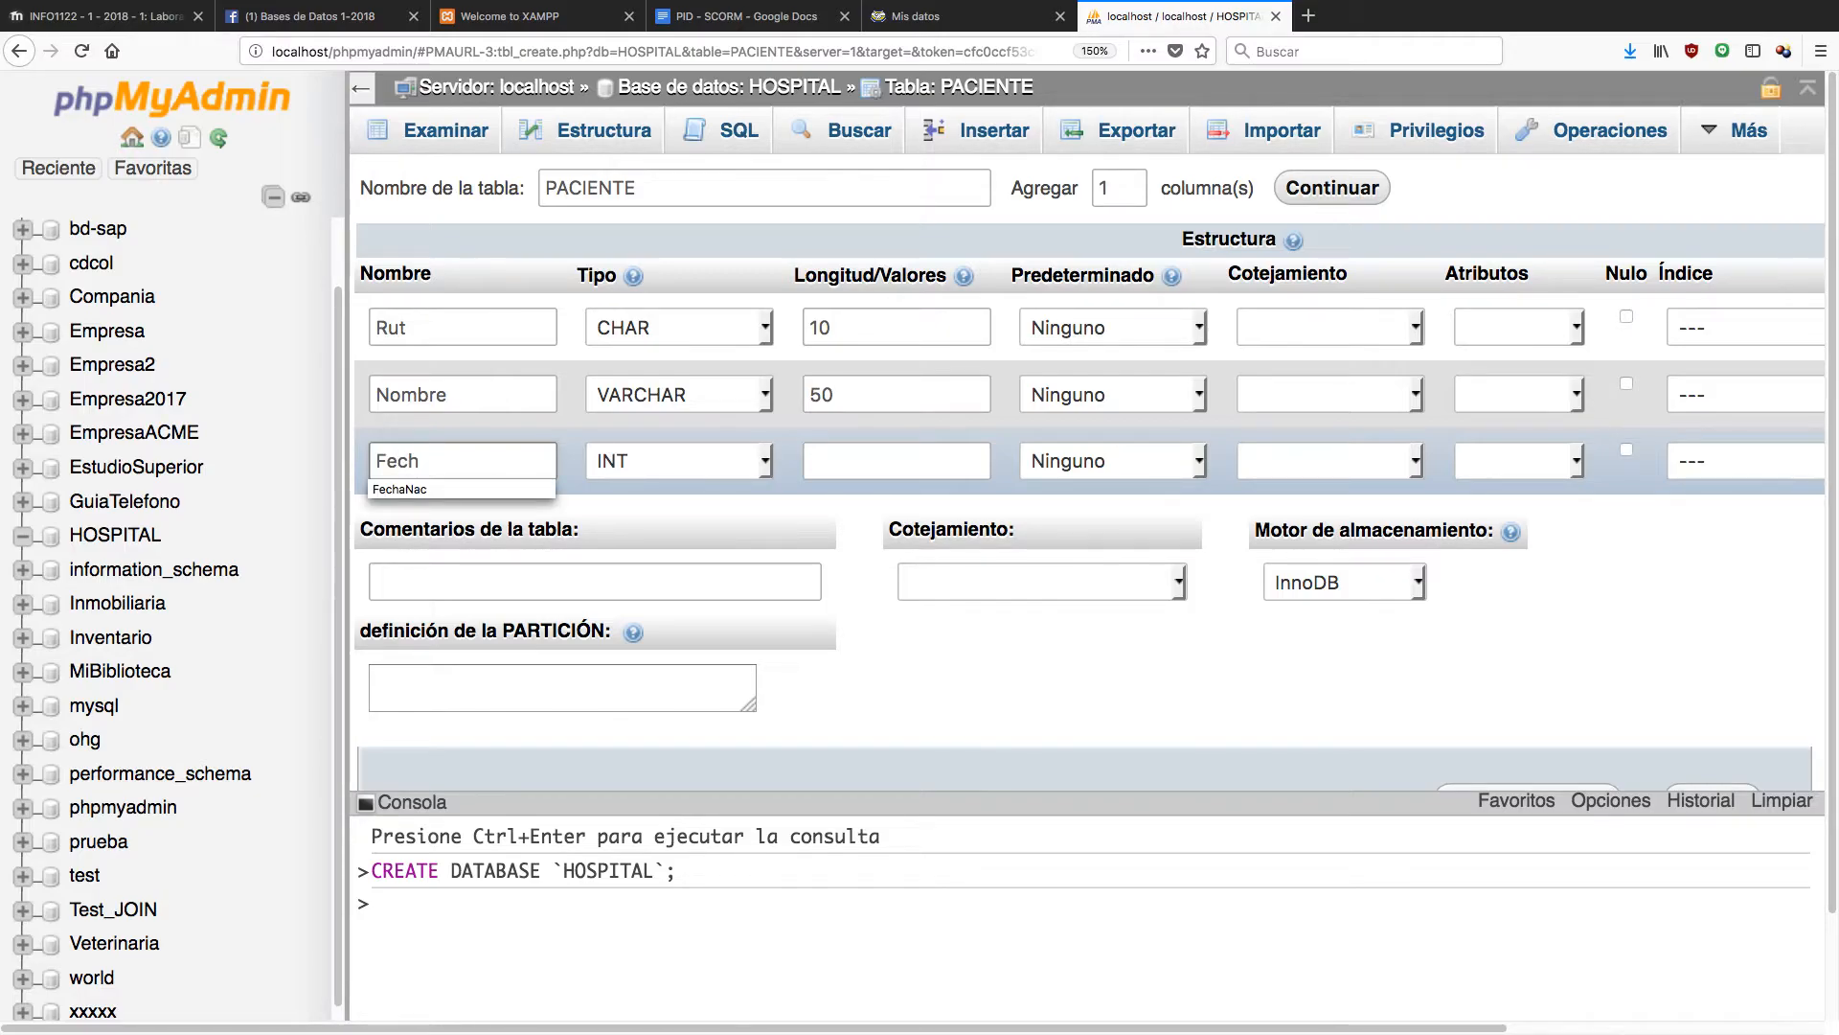
{"action": "type", "text": "Nac"}
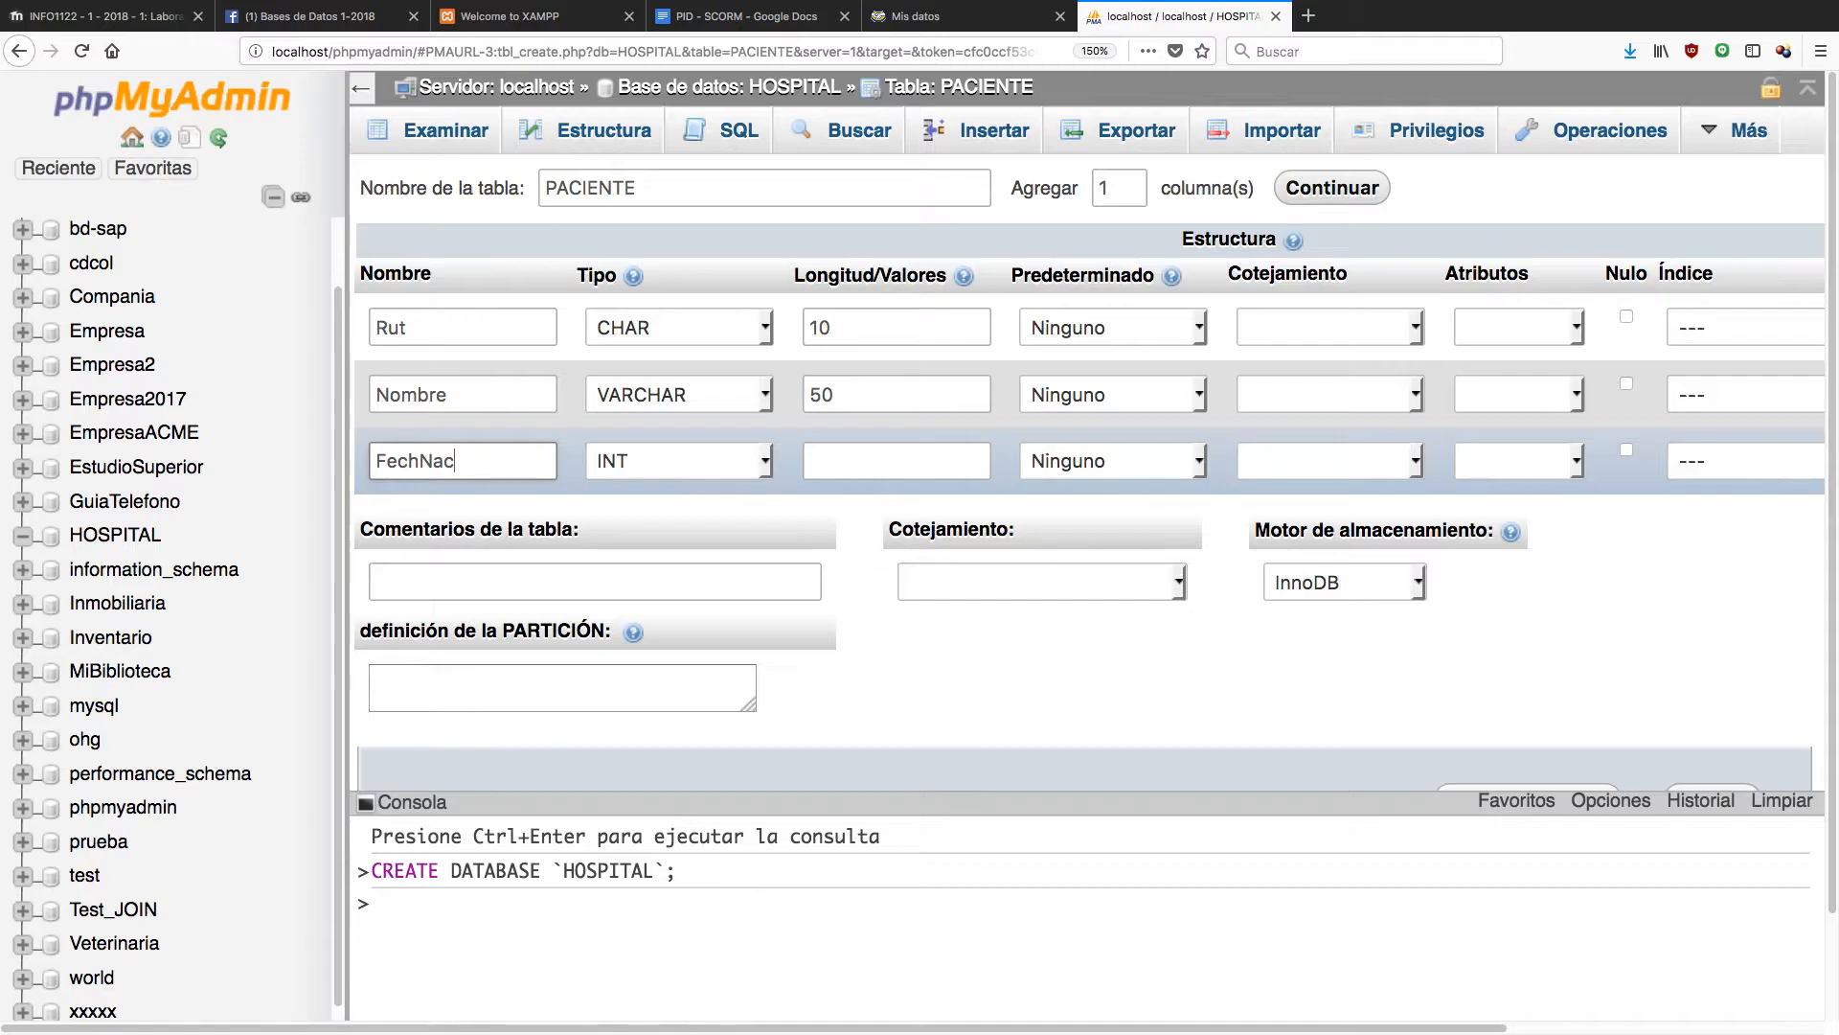
Choose DATE as the FechNac column's type.
{"action": "left_click", "coordinate": [760, 461]}
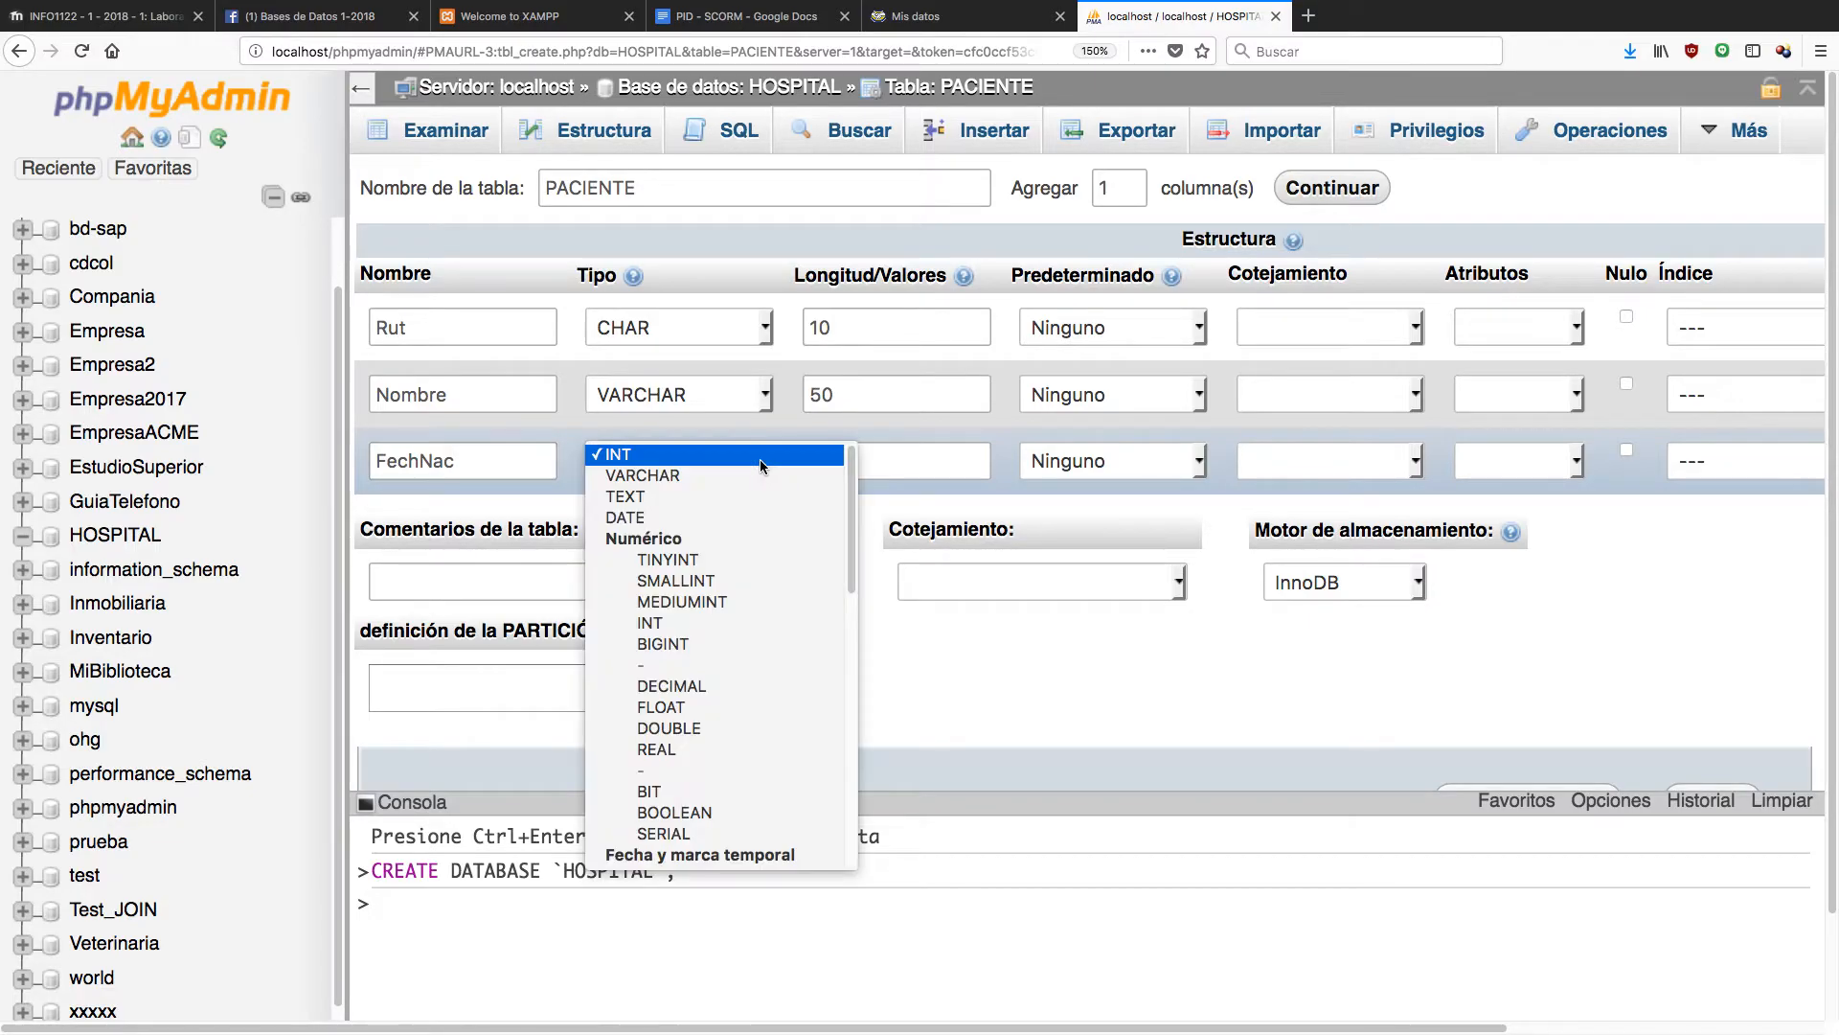
{"action": "left_click", "coordinate": [716, 522]}
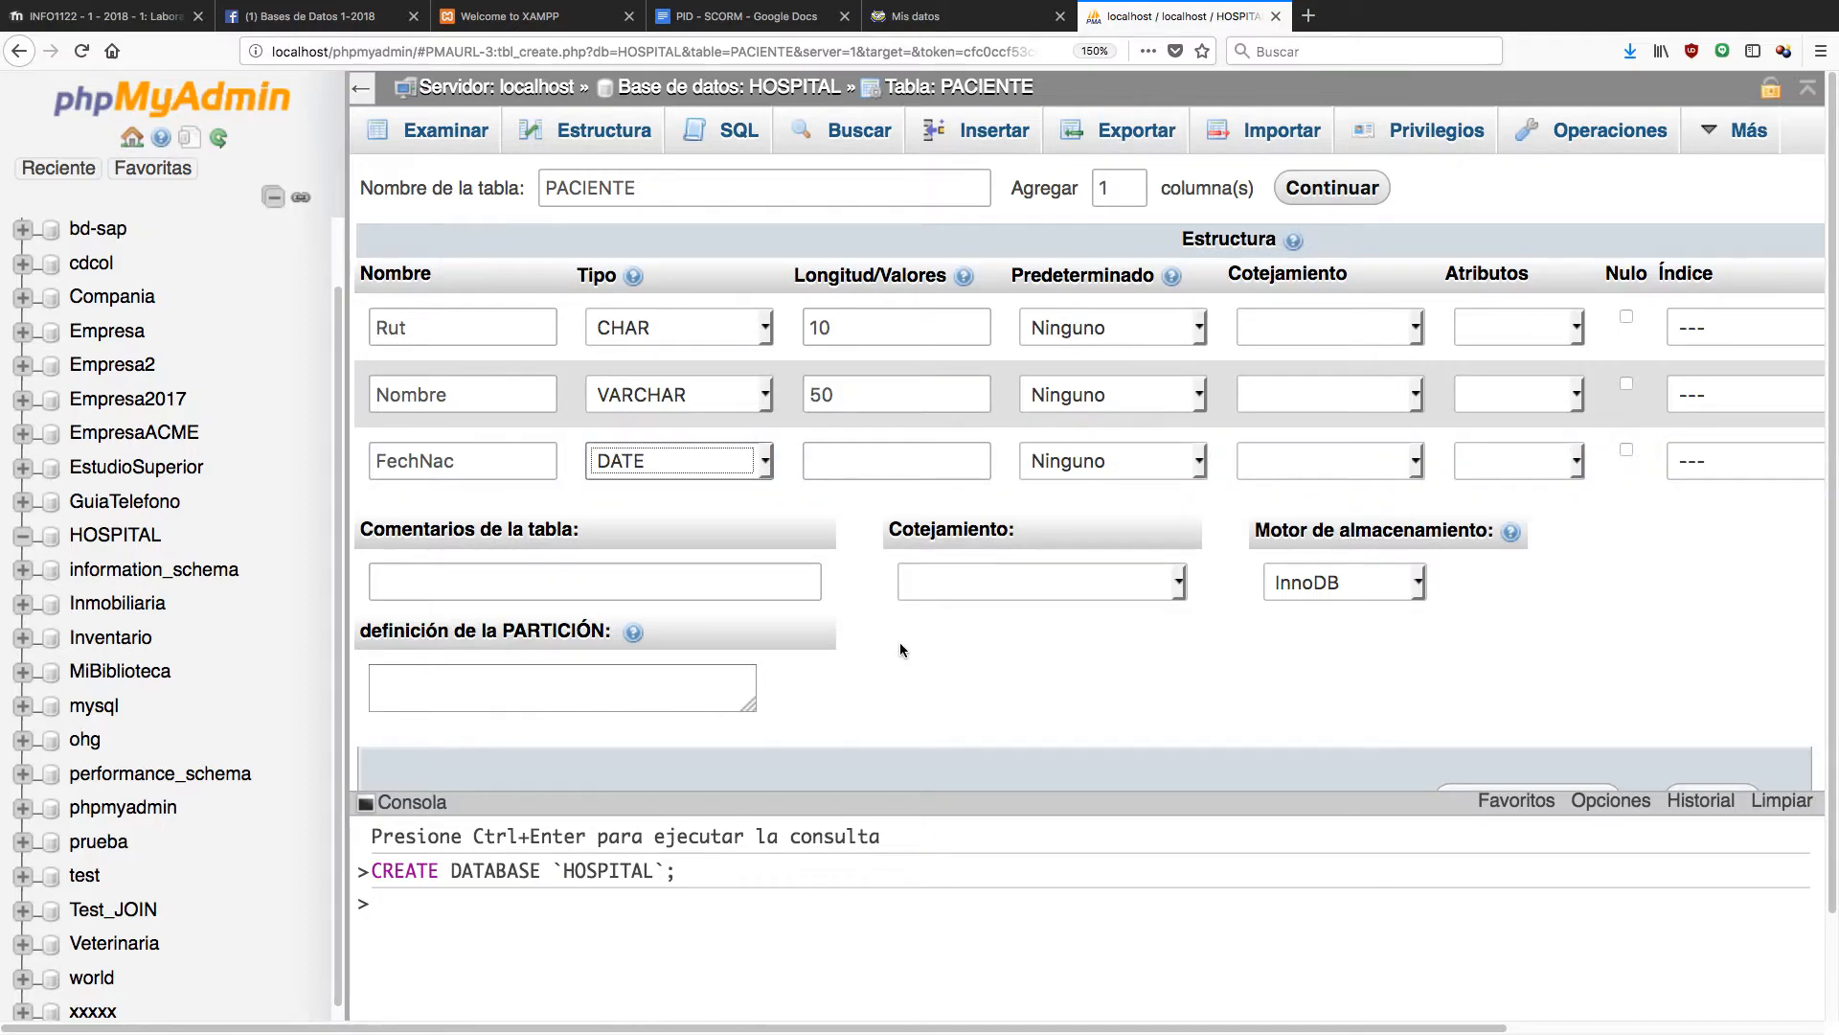
{"action": "scroll", "coordinate": [899, 649], "scroll_direction": "down", "scroll_amount": 2}
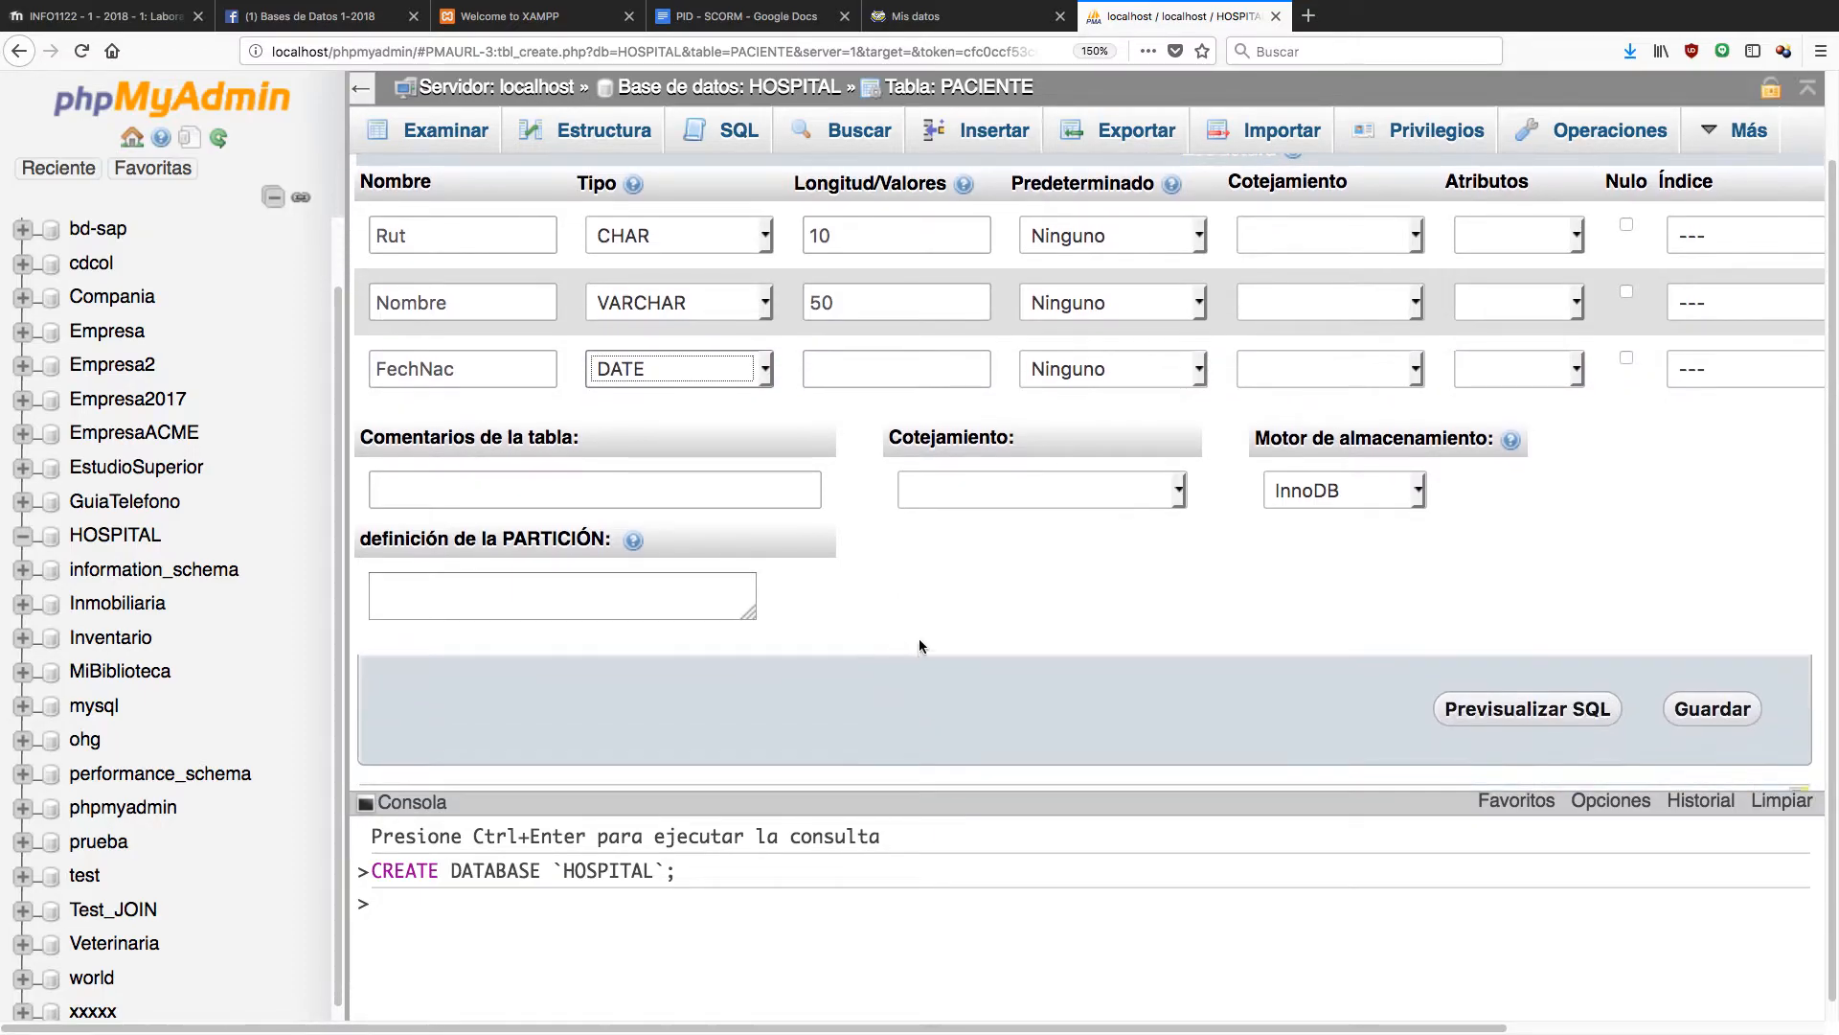
Pick utf8_bin from the utf8 group of the Cotejamiento list.
{"action": "left_click", "coordinate": [1168, 503]}
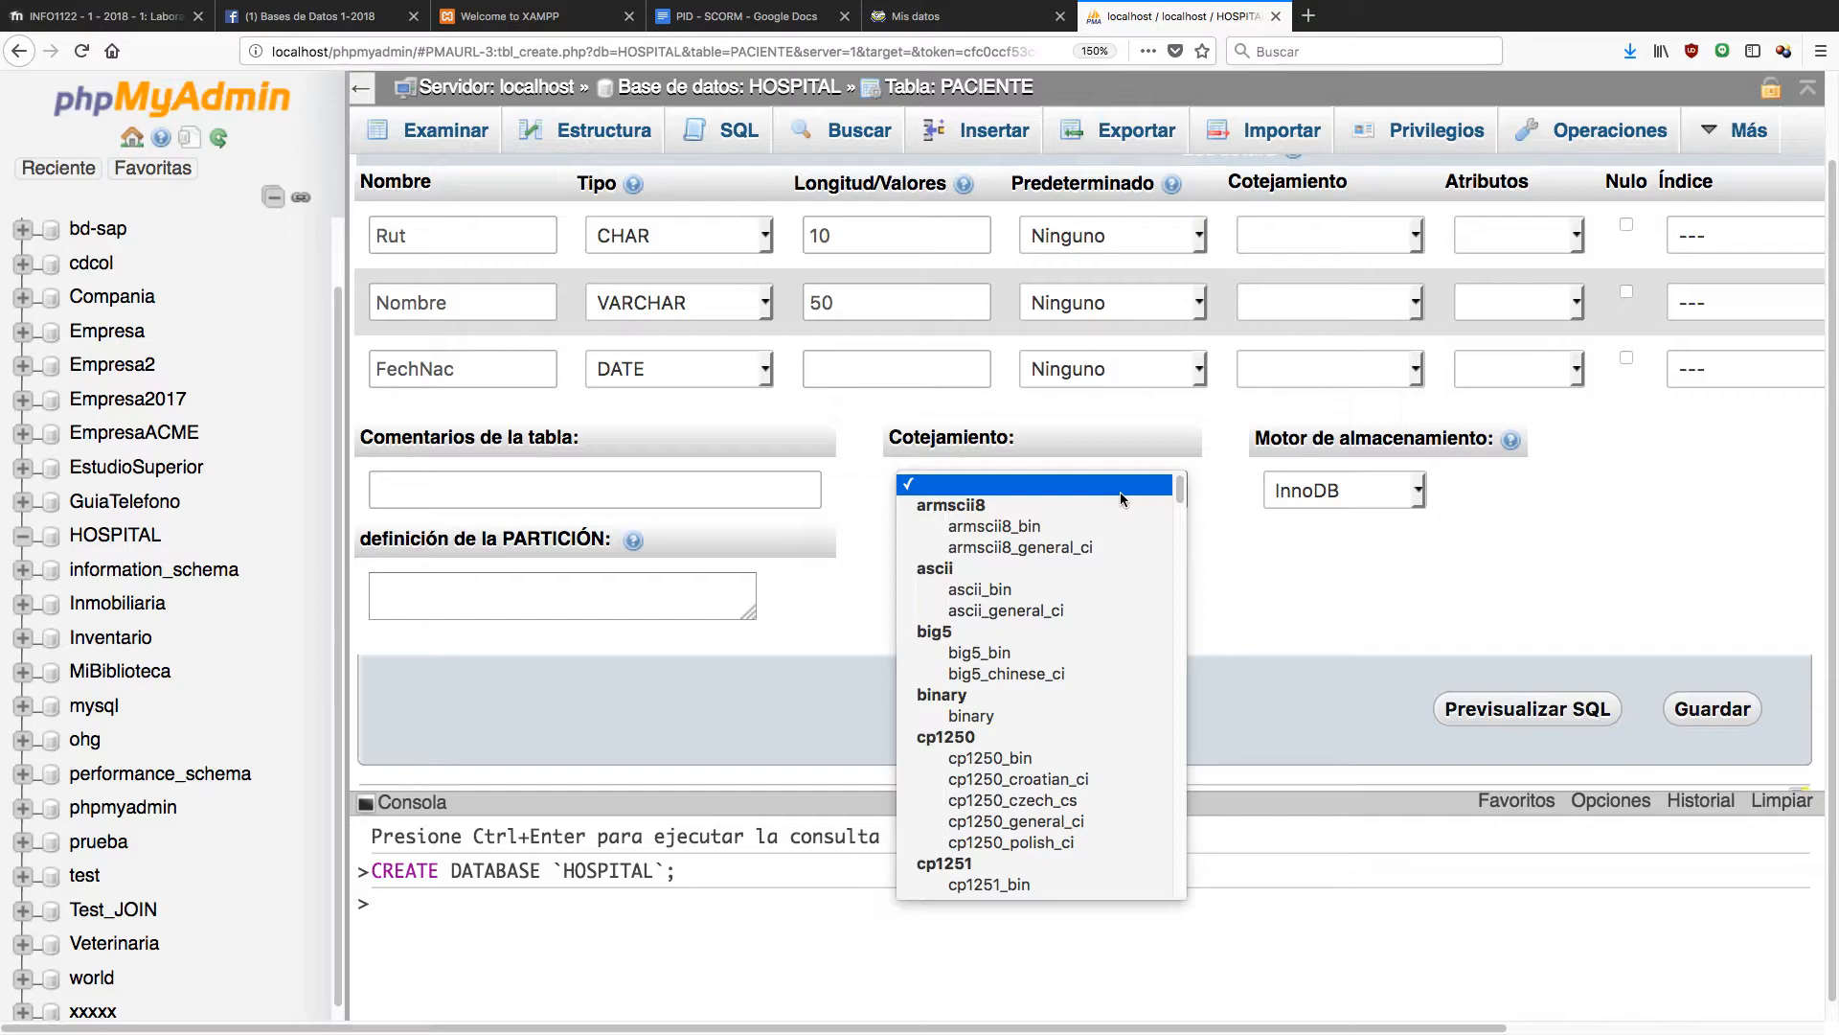
{"action": "scroll", "coordinate": [1113, 620], "scroll_direction": "down", "scroll_amount": 5}
{"action": "scroll", "coordinate": [1113, 621], "scroll_direction": "down", "scroll_amount": 15}
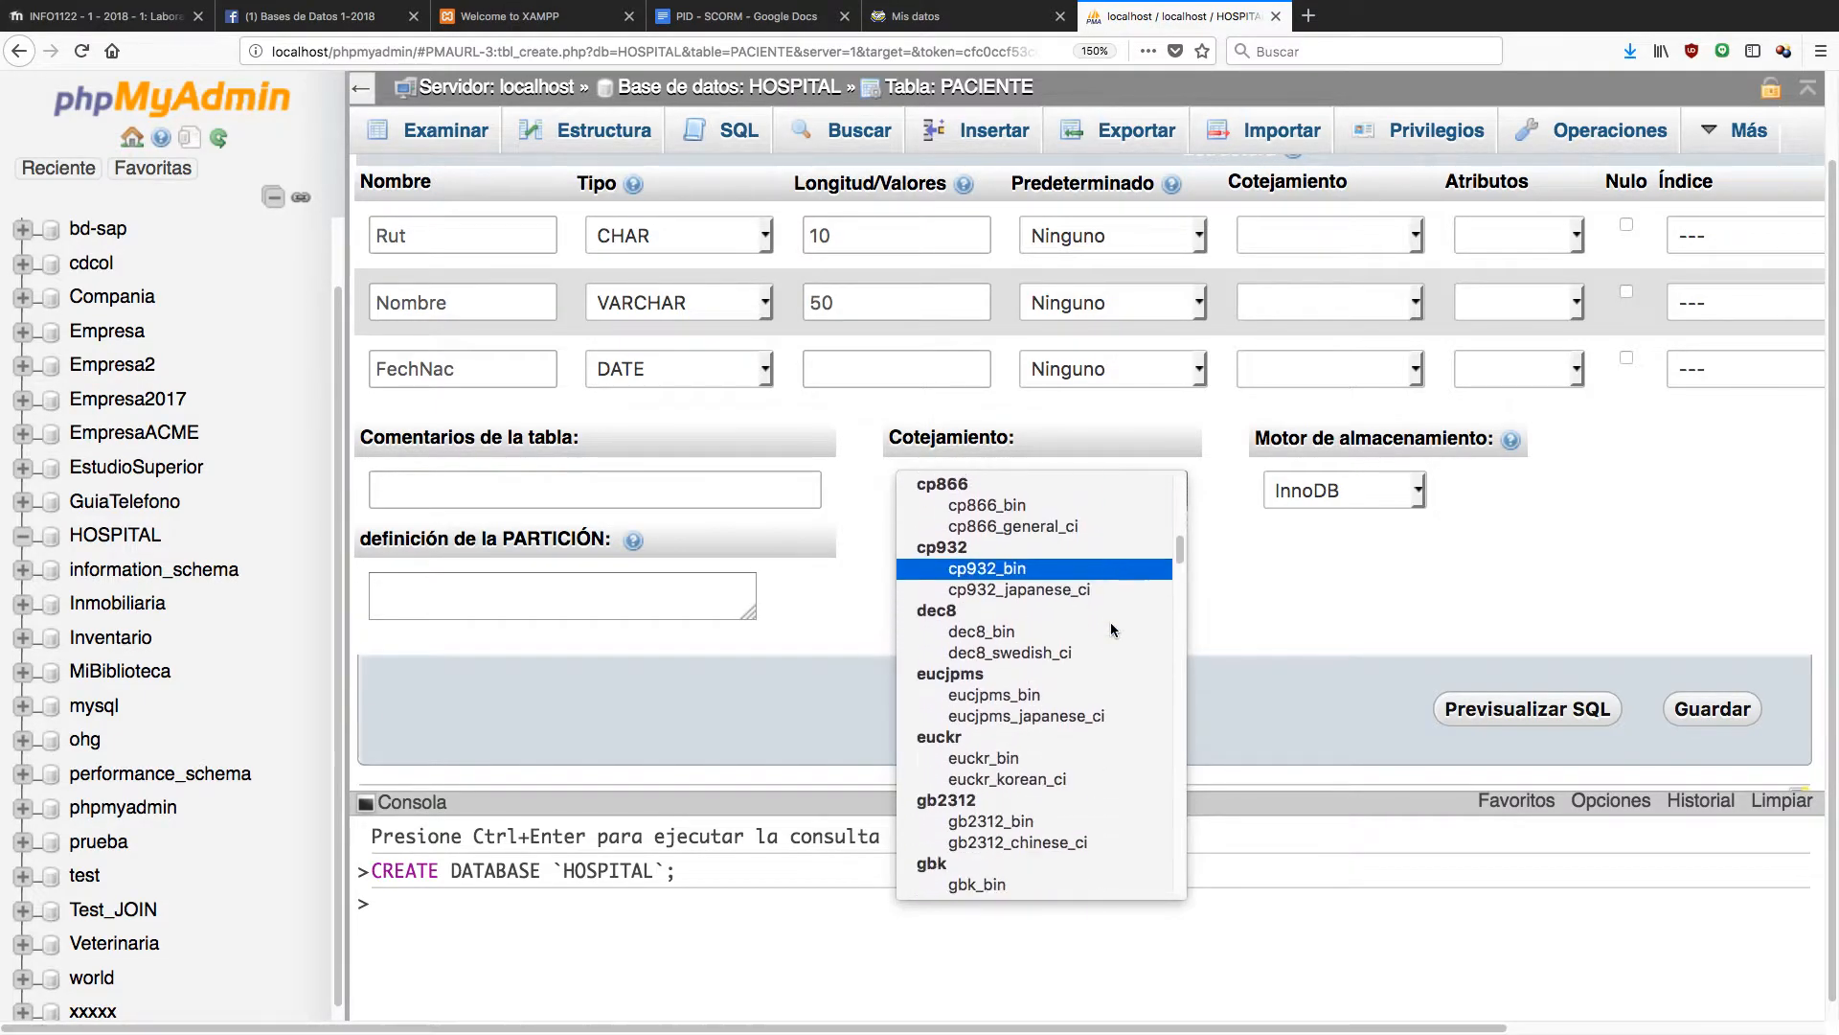
{"action": "scroll", "coordinate": [1112, 630], "scroll_direction": "down", "scroll_amount": 1}
{"action": "scroll", "coordinate": [1109, 631], "scroll_direction": "up", "scroll_amount": 8}
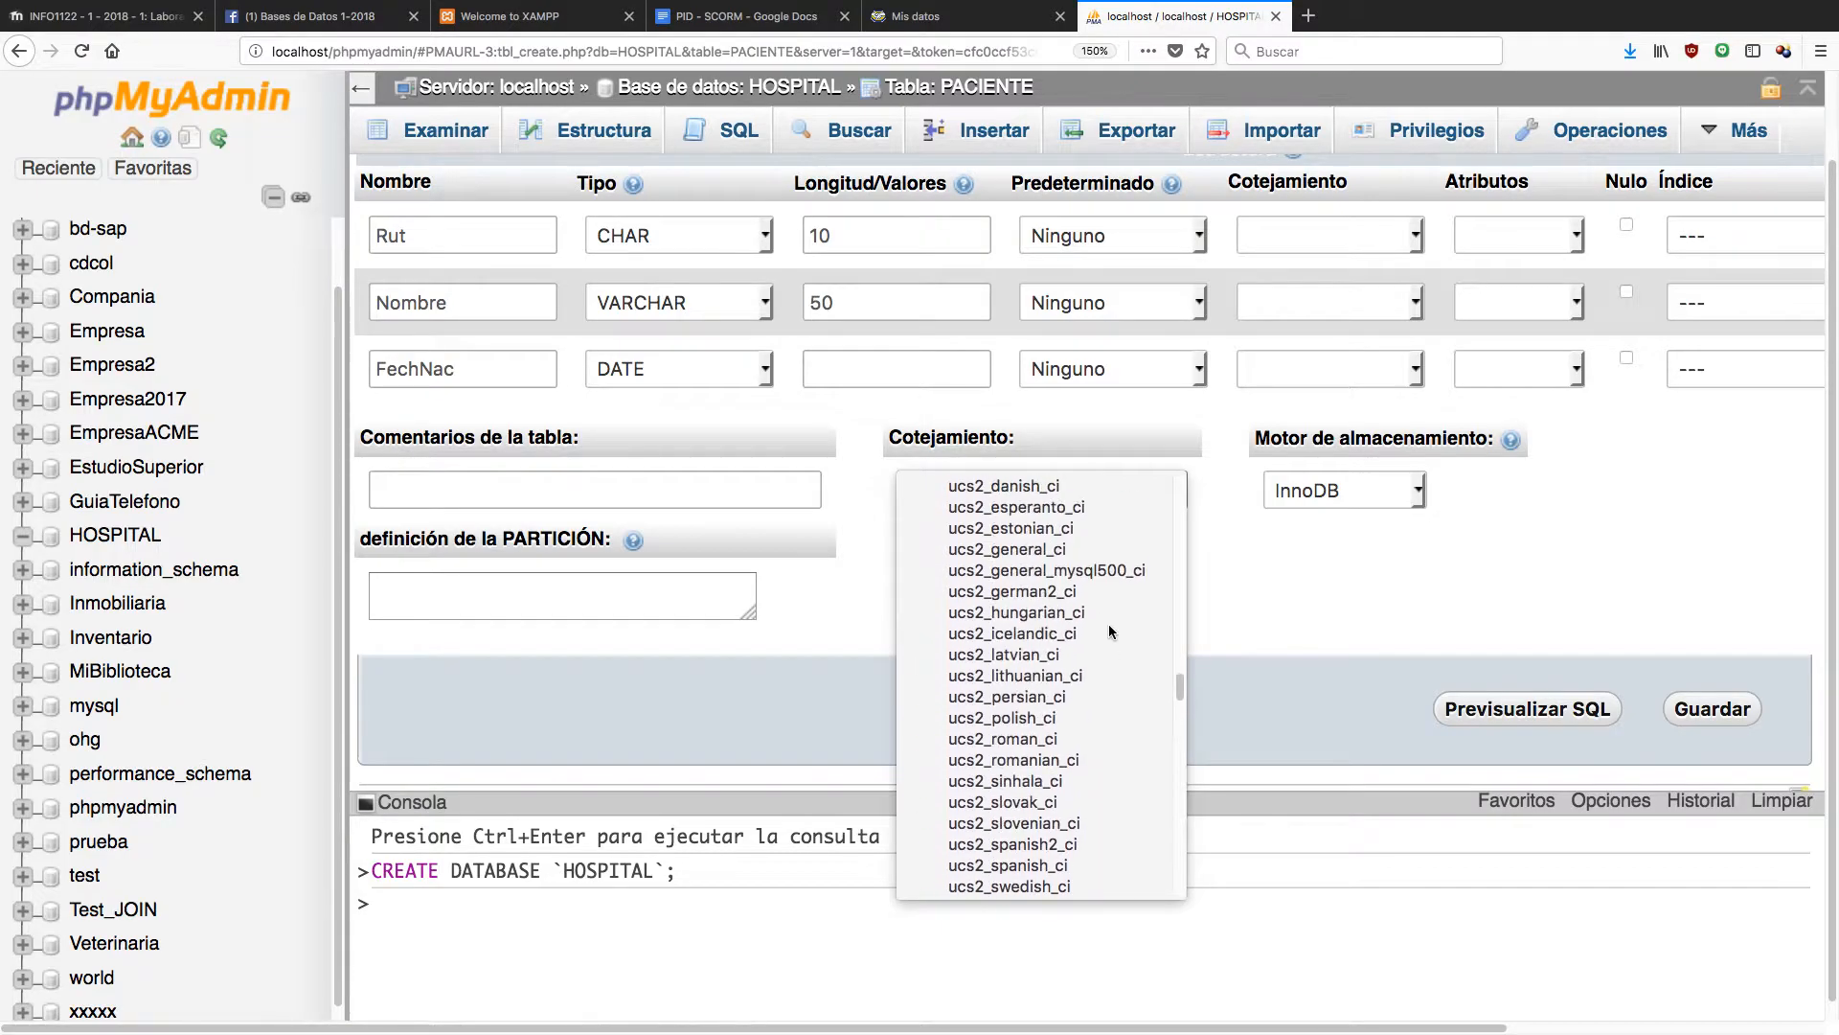
{"action": "scroll", "coordinate": [1109, 630], "scroll_direction": "down", "scroll_amount": 8}
{"action": "scroll", "coordinate": [1108, 630], "scroll_direction": "down", "scroll_amount": 4}
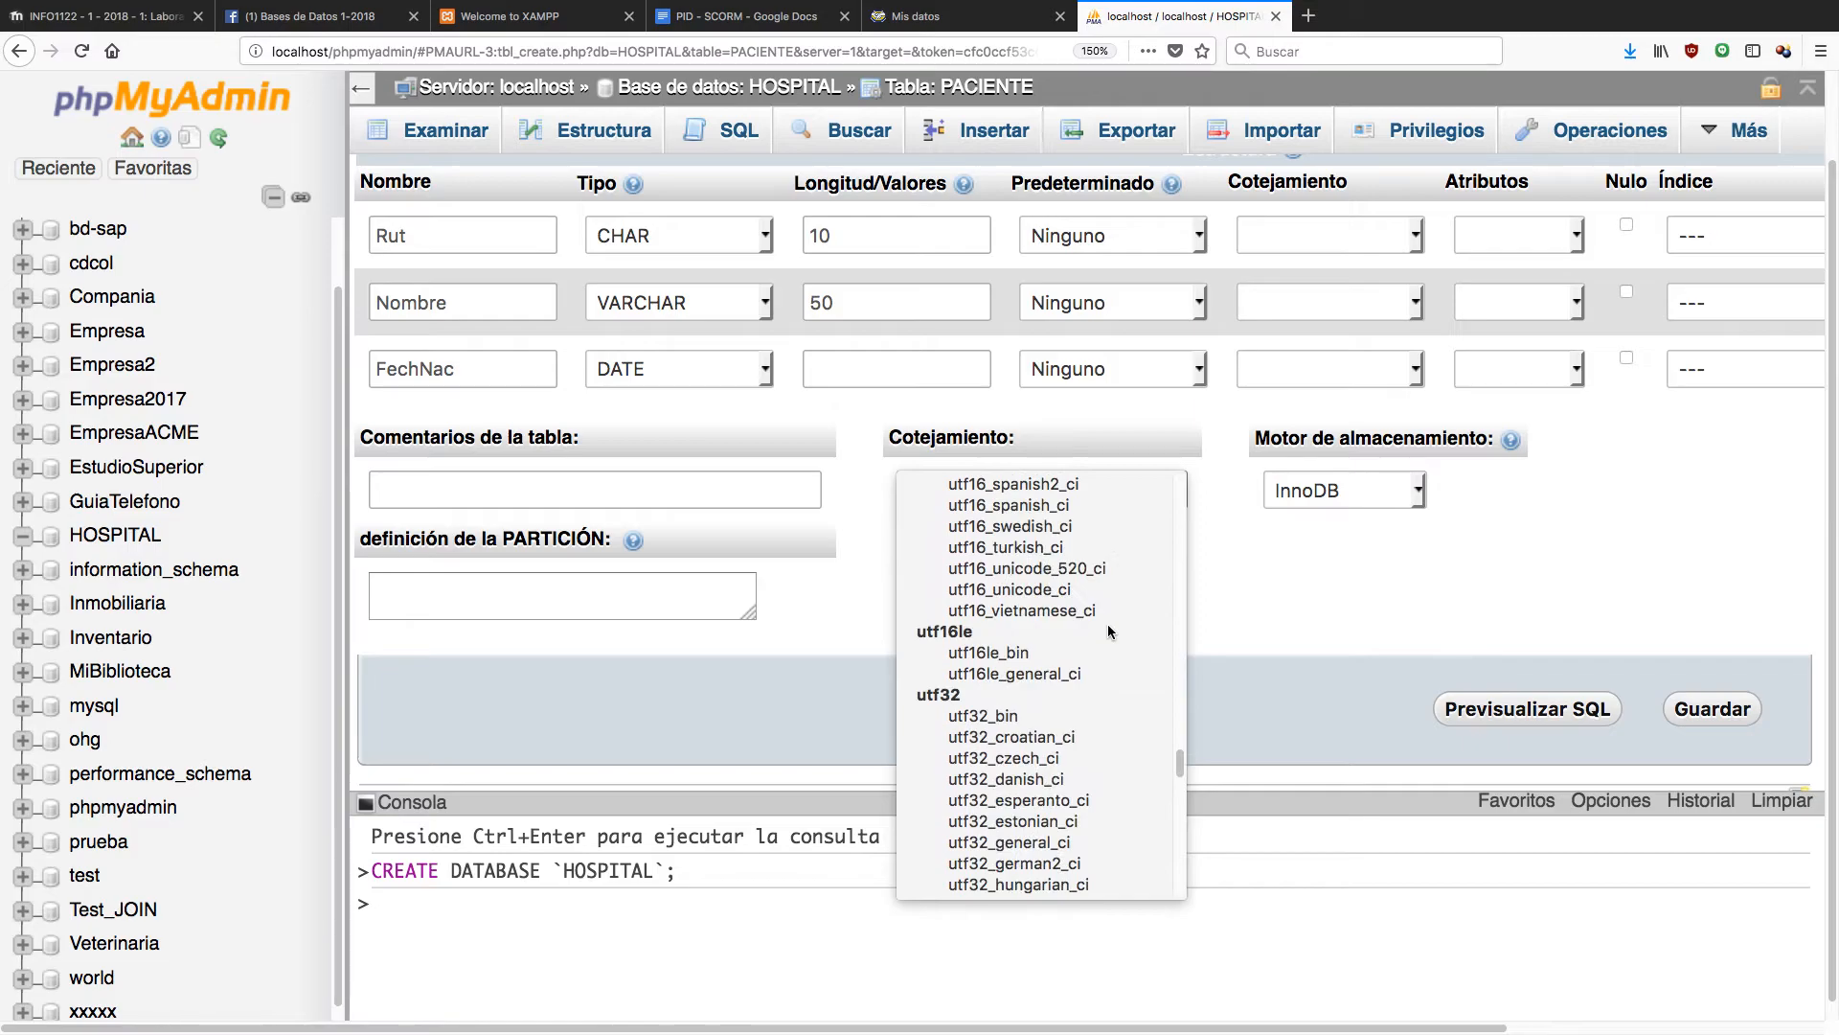
{"action": "scroll", "coordinate": [1109, 632], "scroll_direction": "down", "scroll_amount": 10}
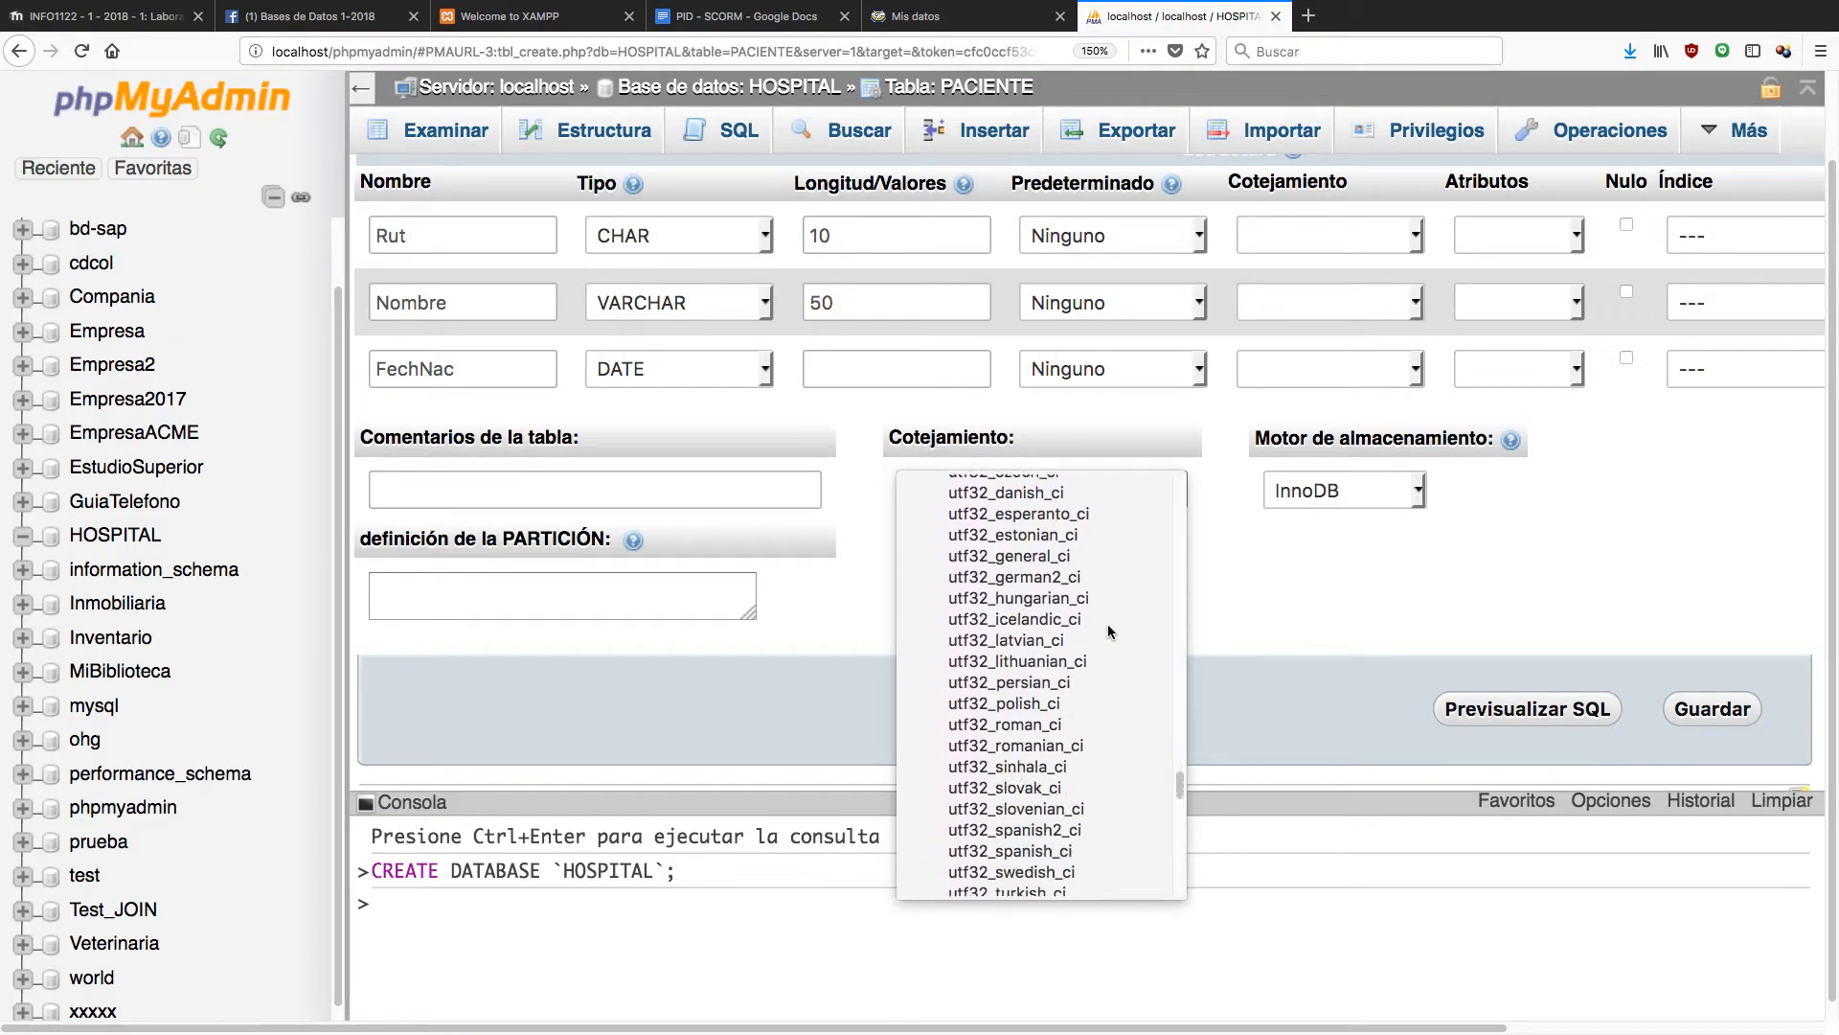
{"action": "scroll", "coordinate": [1108, 632], "scroll_direction": "down", "scroll_amount": 1}
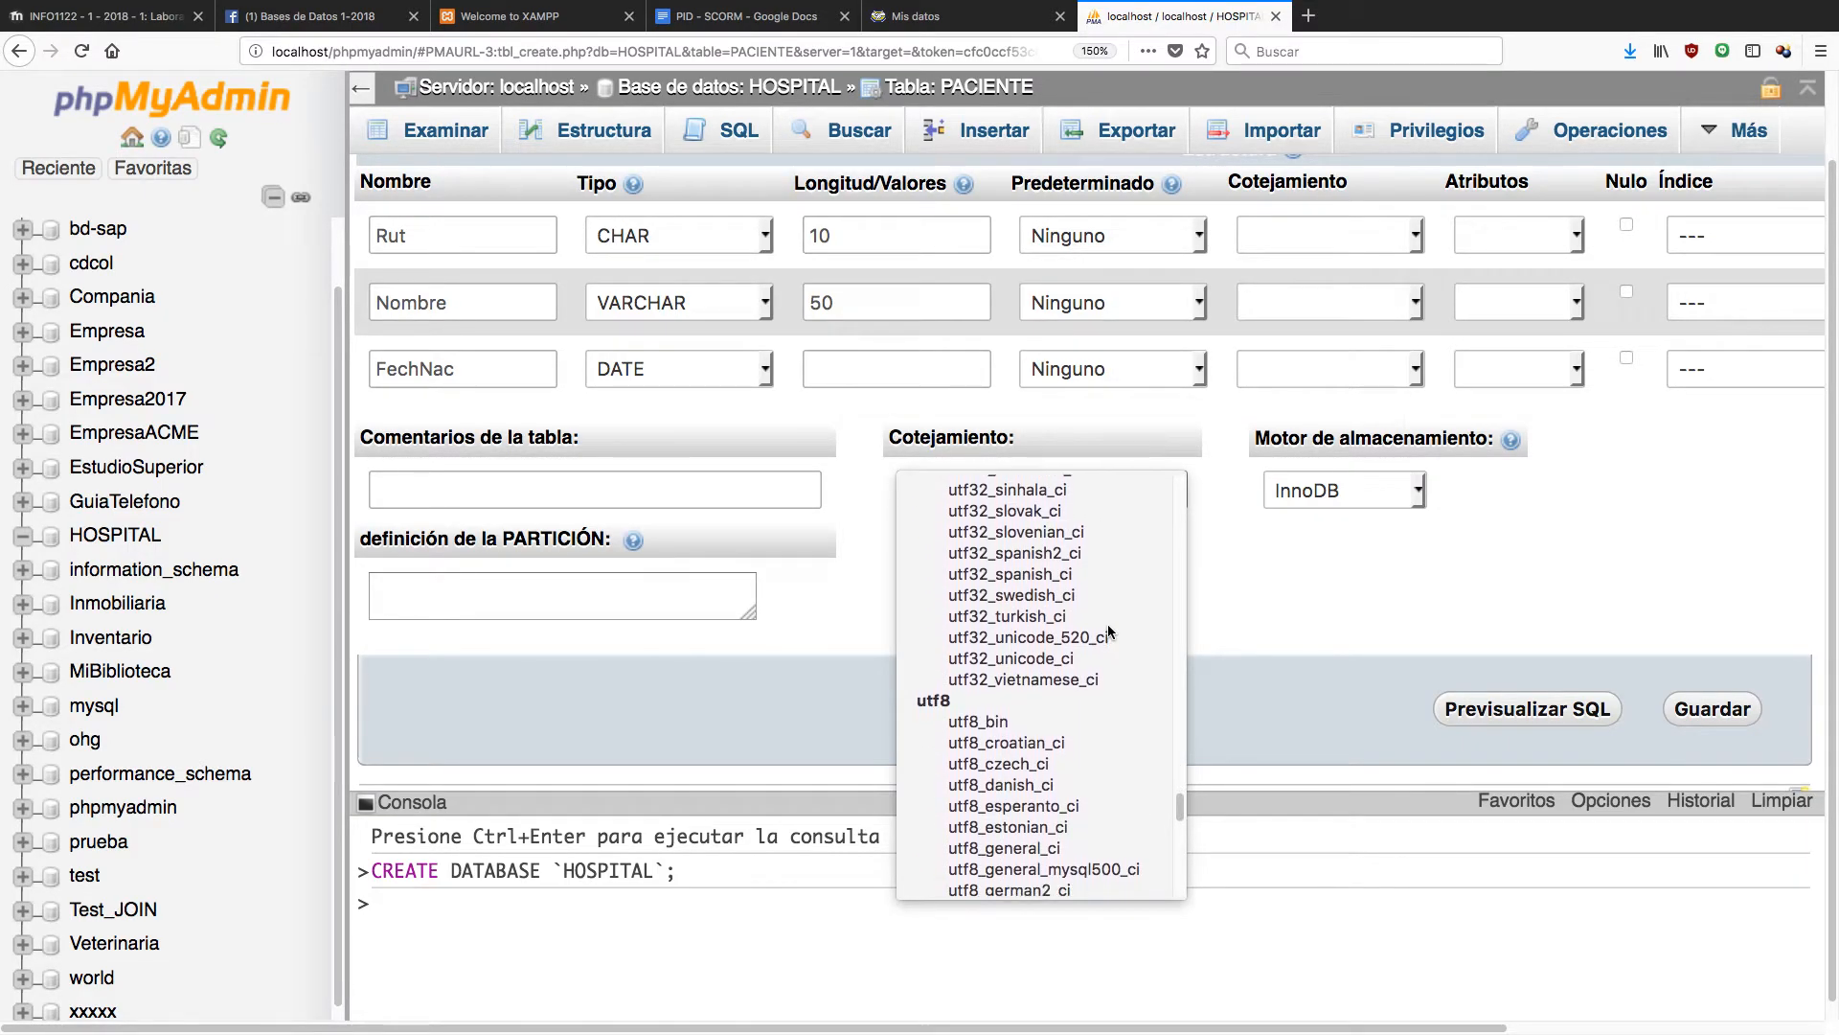
{"action": "left_click", "coordinate": [1045, 720]}
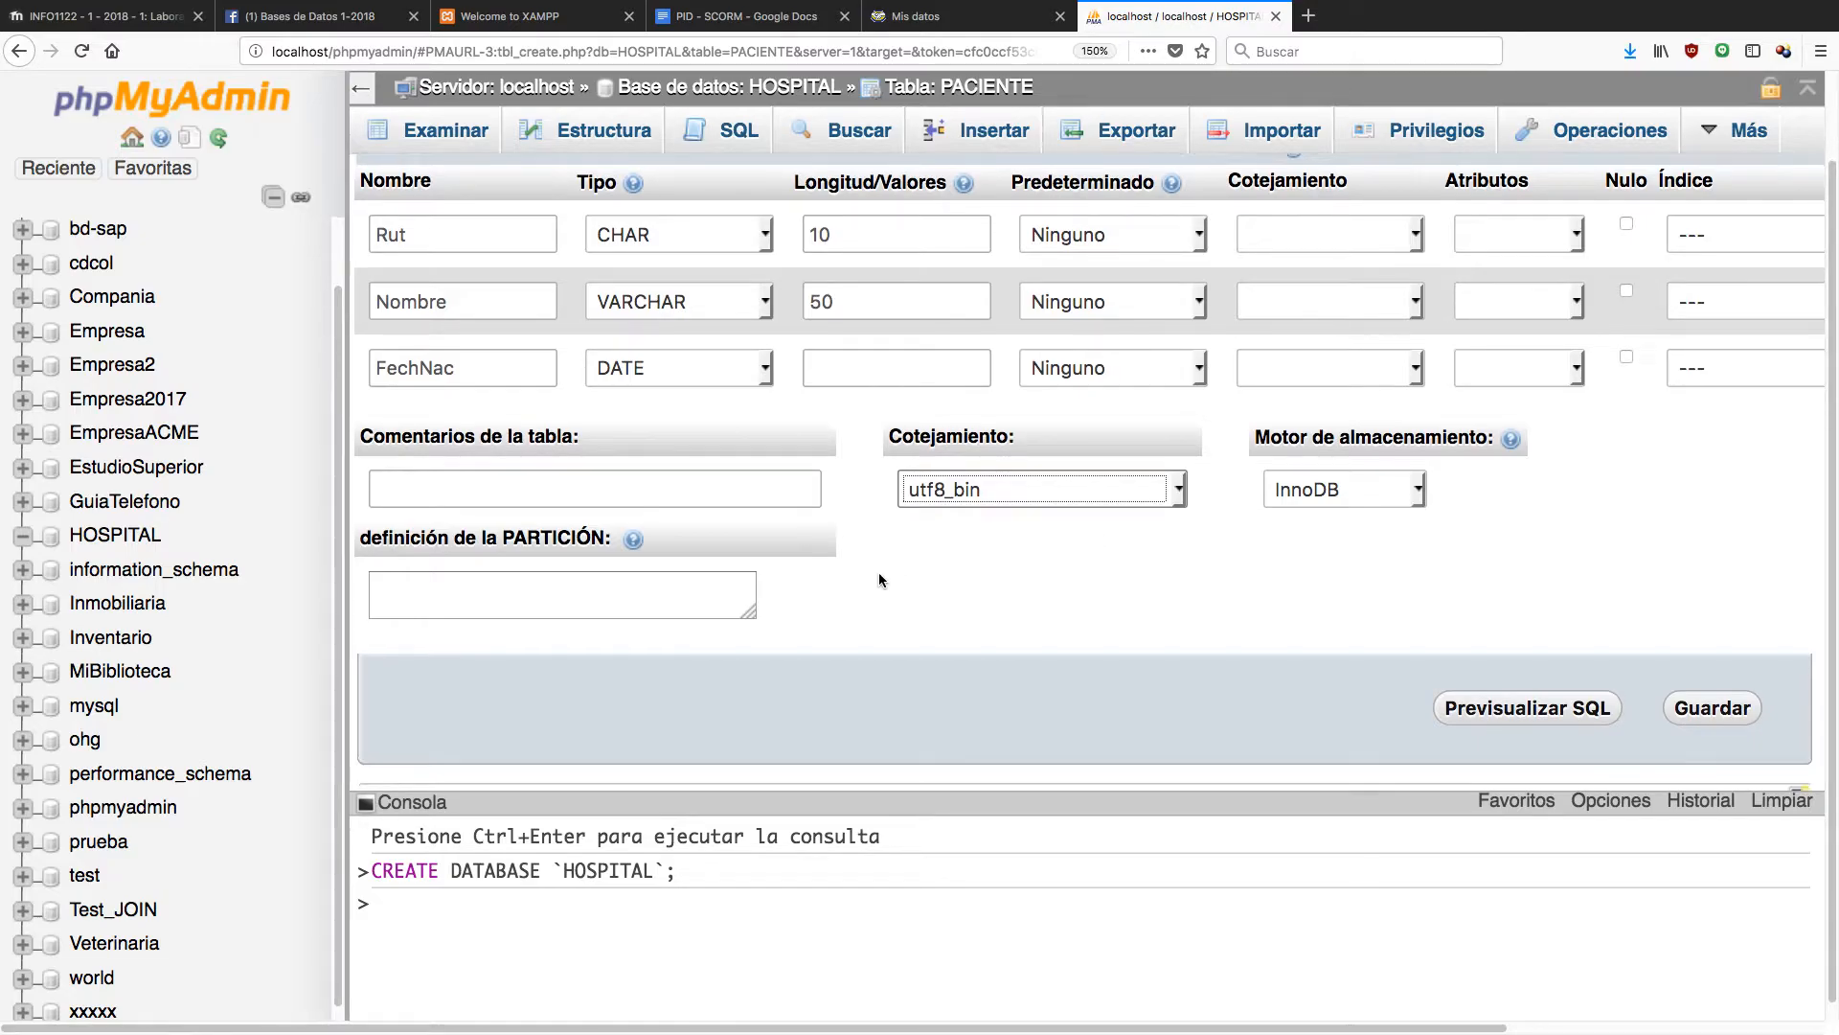
{"action": "scroll", "coordinate": [878, 571], "scroll_direction": "up", "scroll_amount": 2}
{"action": "scroll", "coordinate": [891, 582], "scroll_direction": "down", "scroll_amount": 2}
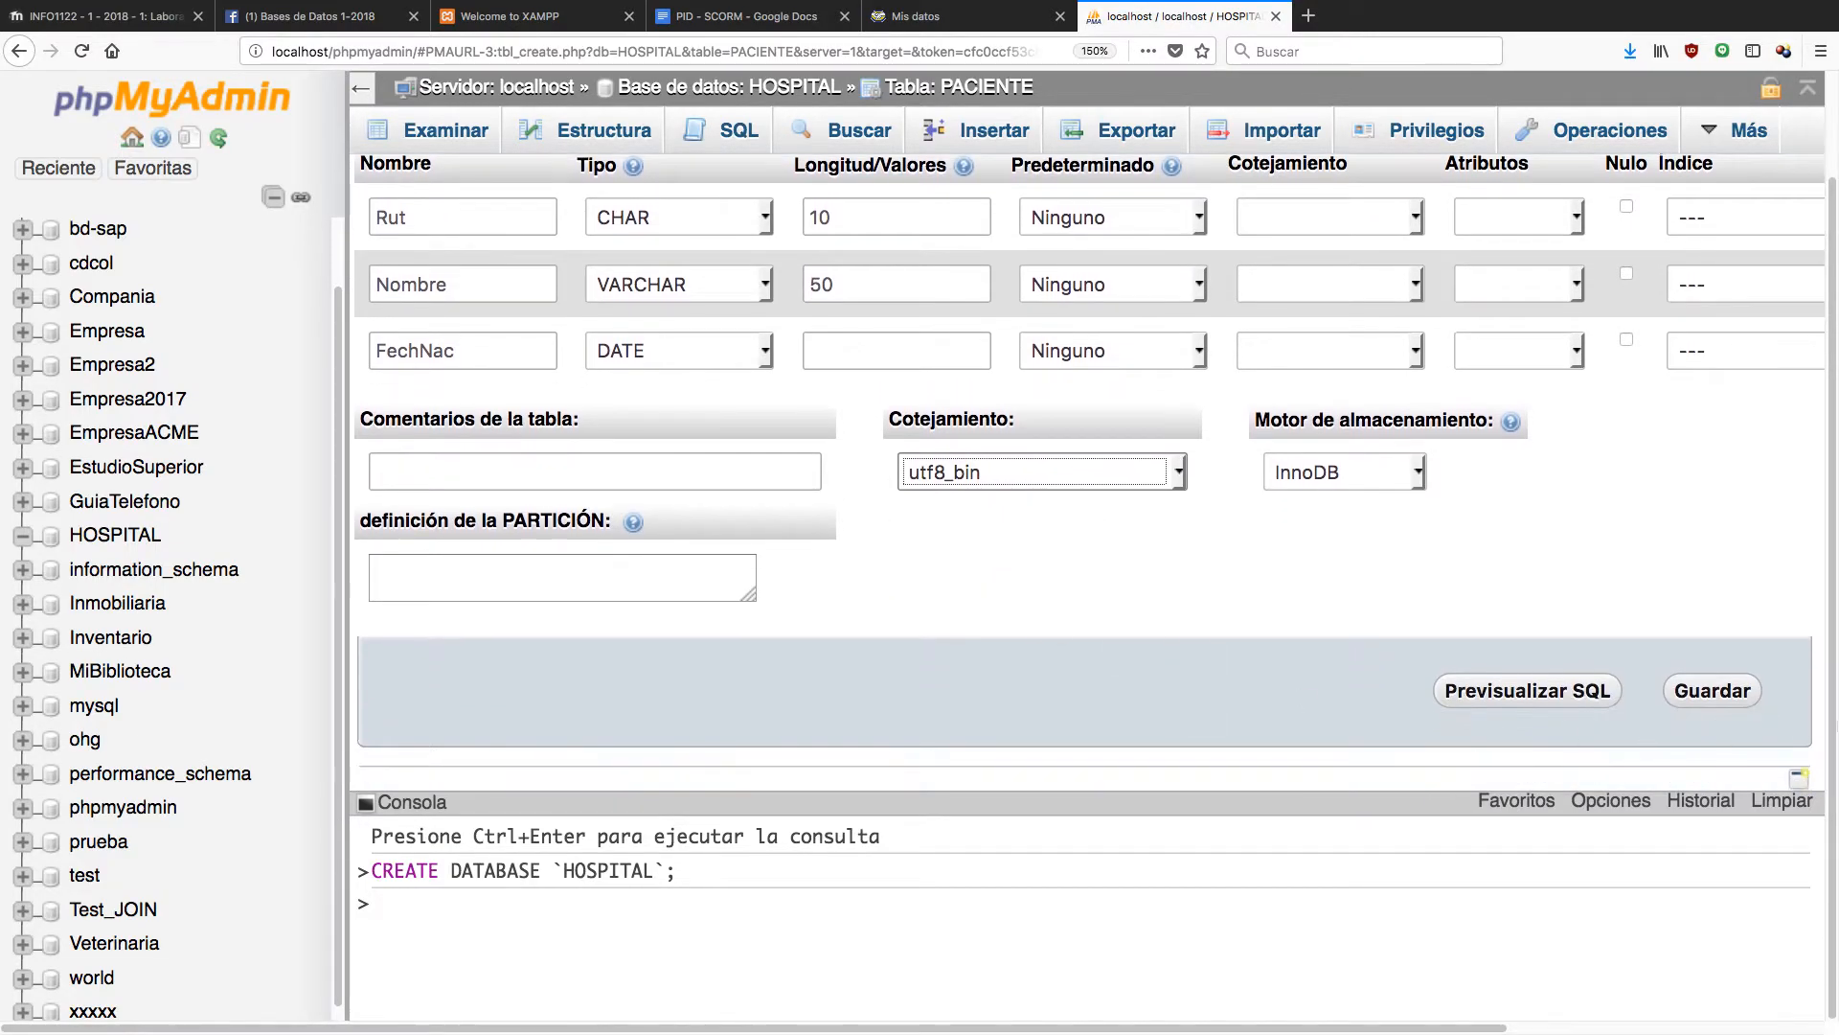
Save the table with Guardar, then expand PACIENTE and its Columnas node in the tree.
{"action": "left_click", "coordinate": [1713, 691]}
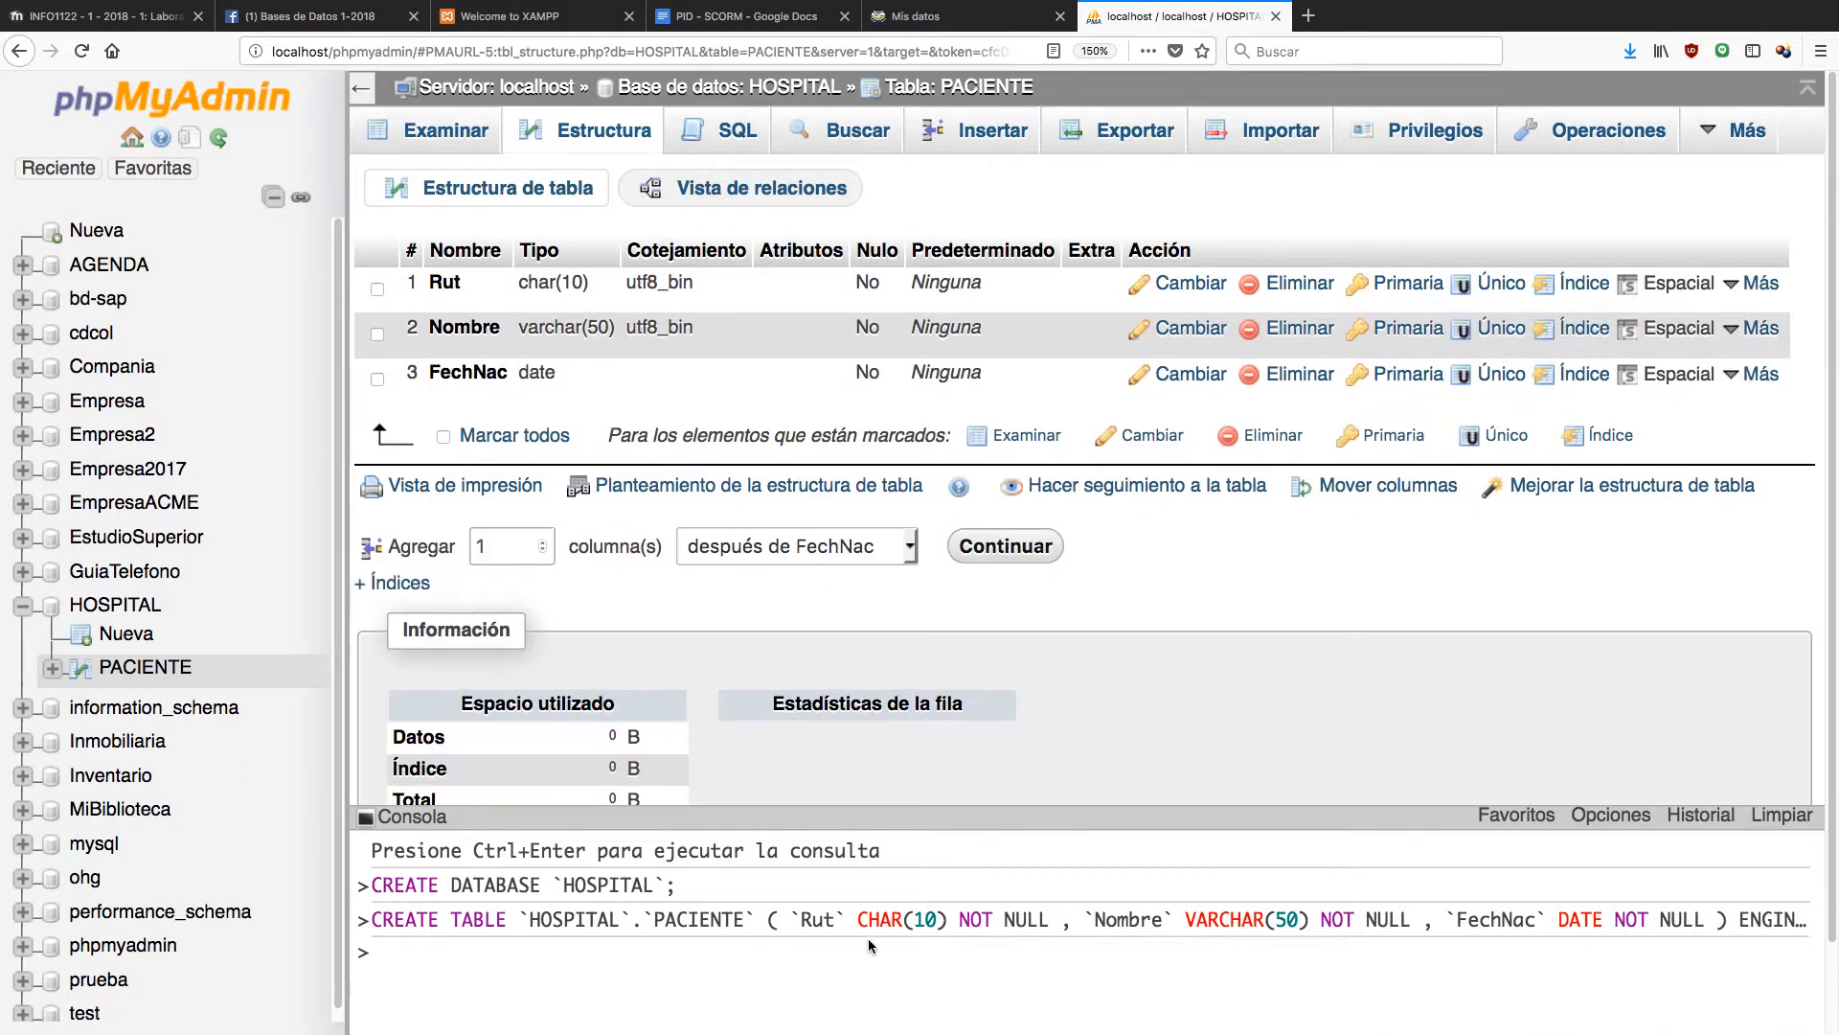
{"action": "mouse_move", "coordinate": [764, 919]}
{"action": "left_click", "coordinate": [52, 670]}
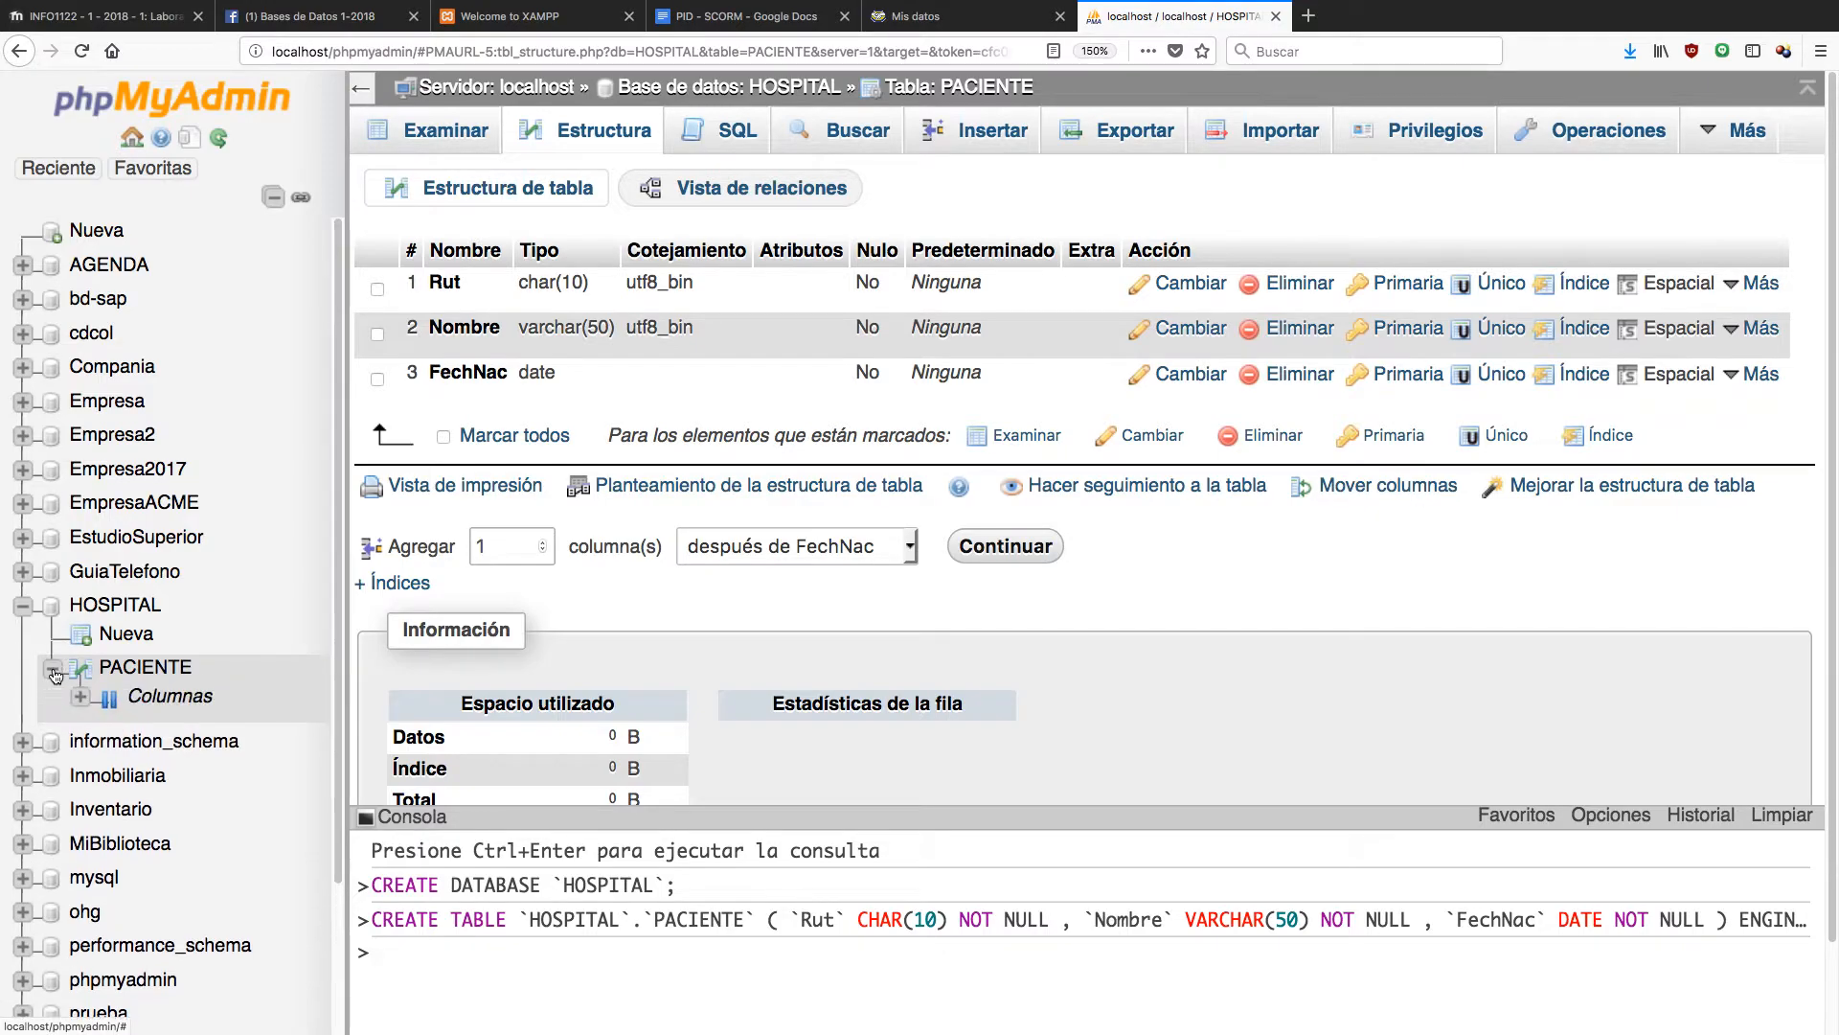
{"action": "left_click", "coordinate": [81, 698]}
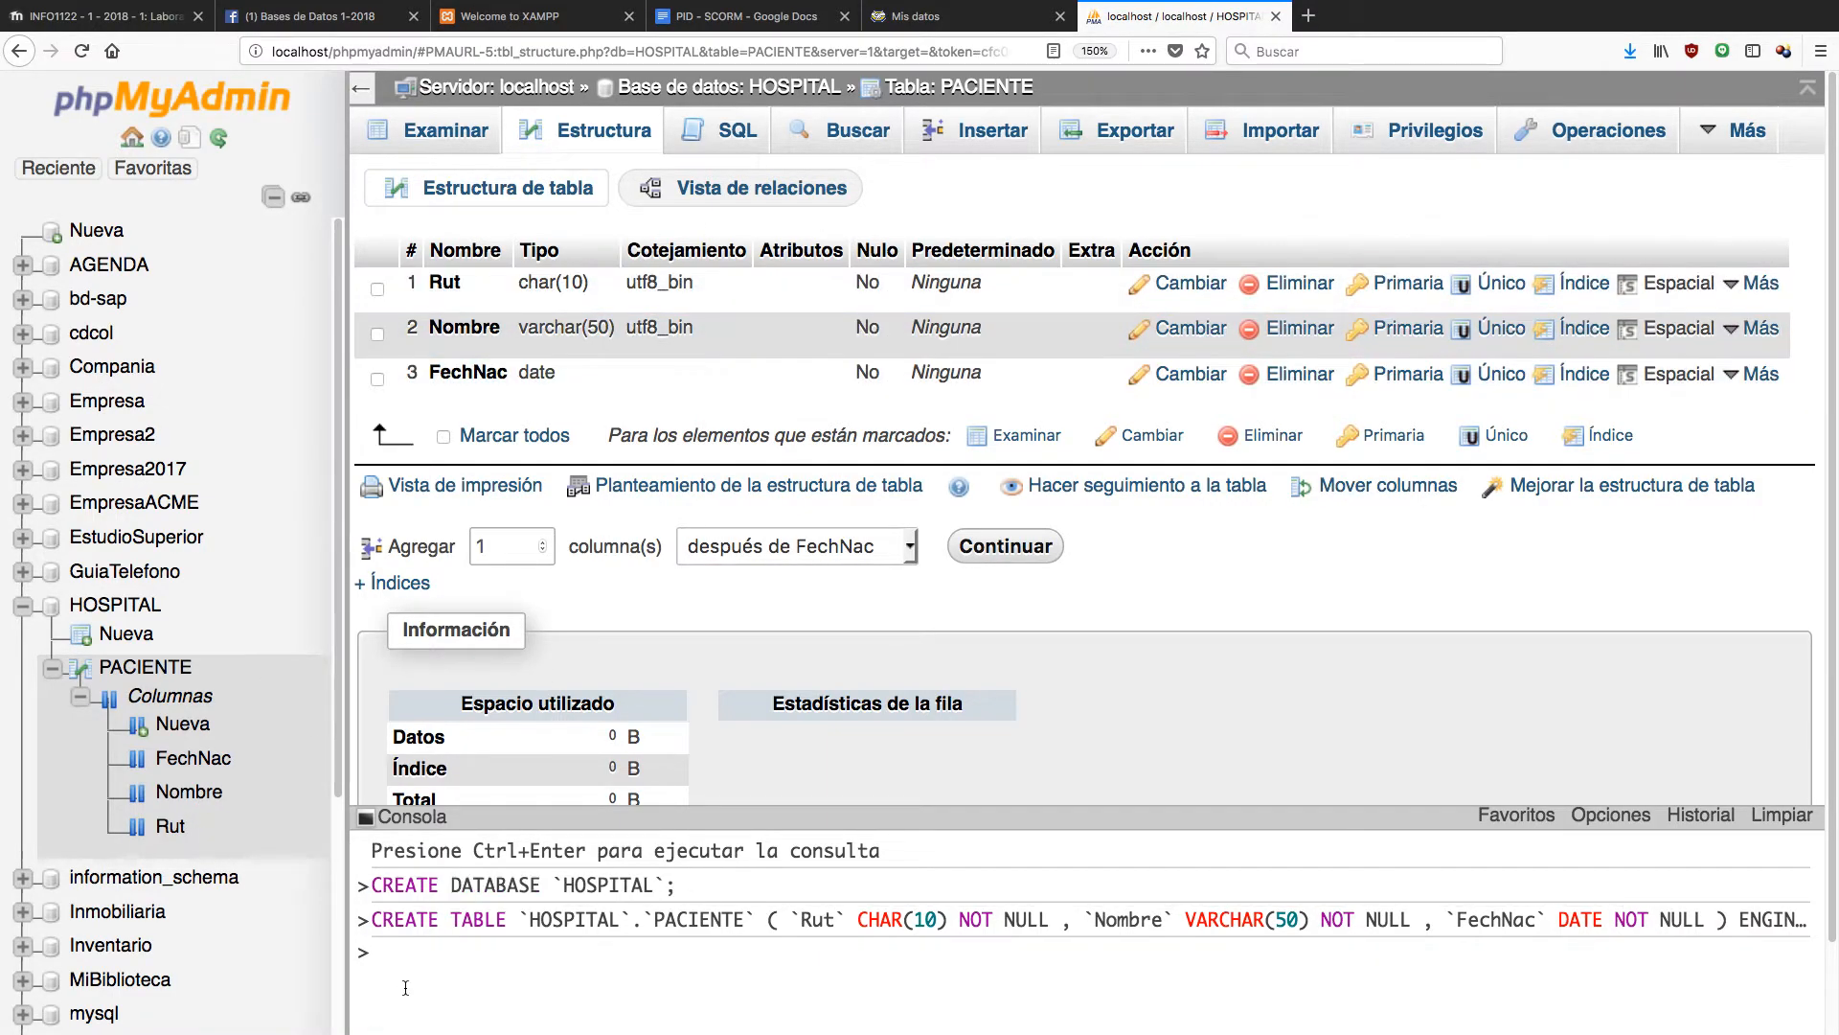
{"action": "mouse_move", "coordinate": [404, 920]}
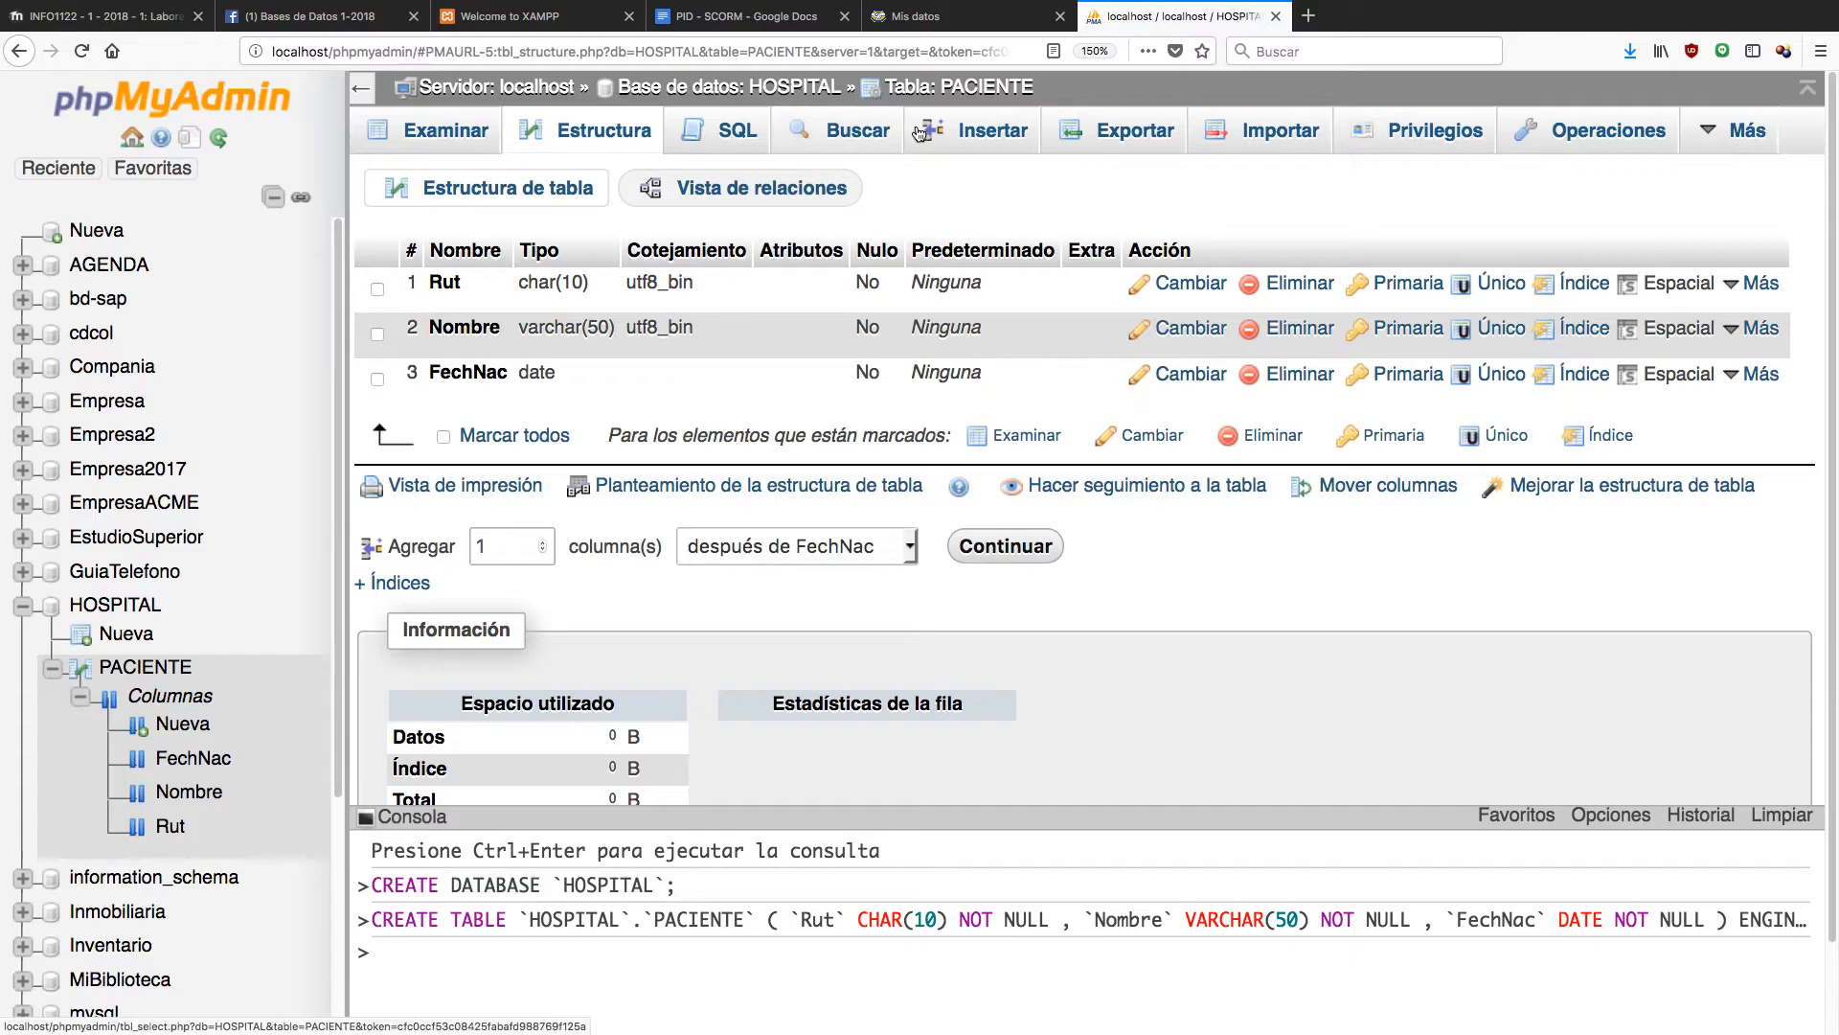
Open PACIENTE's Insertar form and enter the patient's Rut and full name.
{"action": "left_click", "coordinate": [979, 135]}
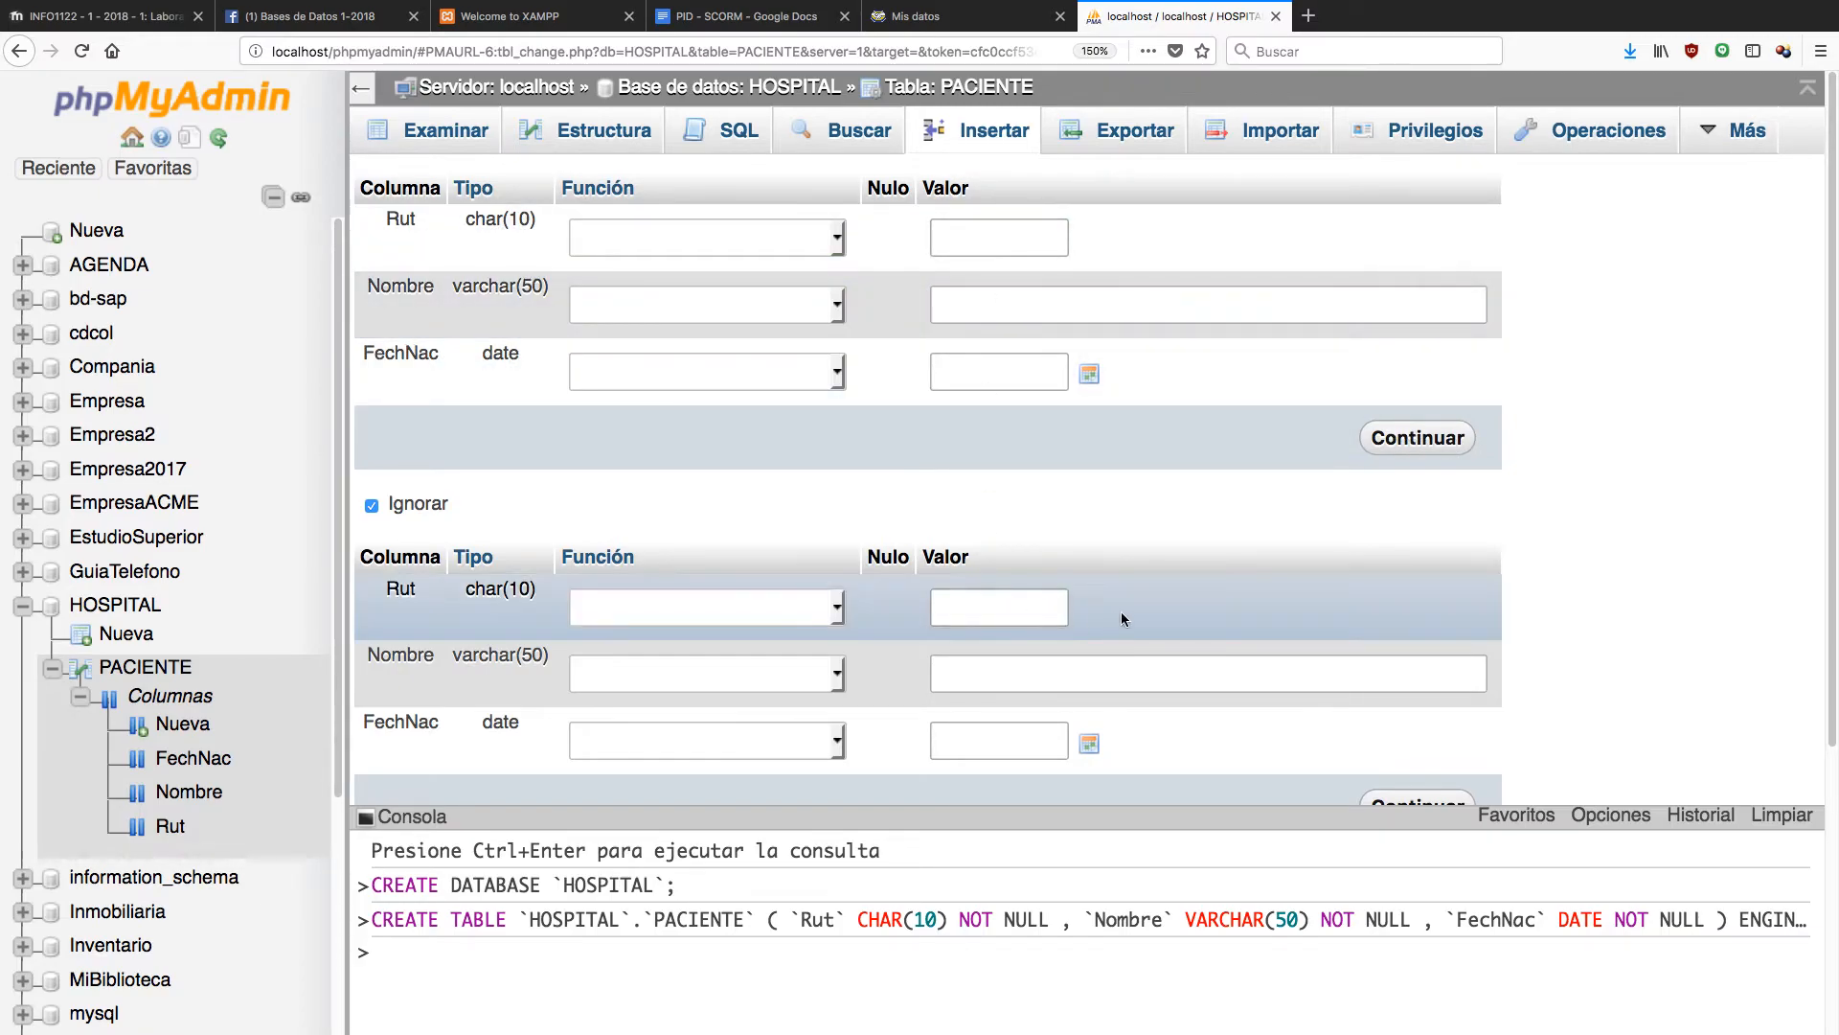
{"action": "left_click", "coordinate": [988, 239]}
{"action": "type", "text": "111111111-1"}
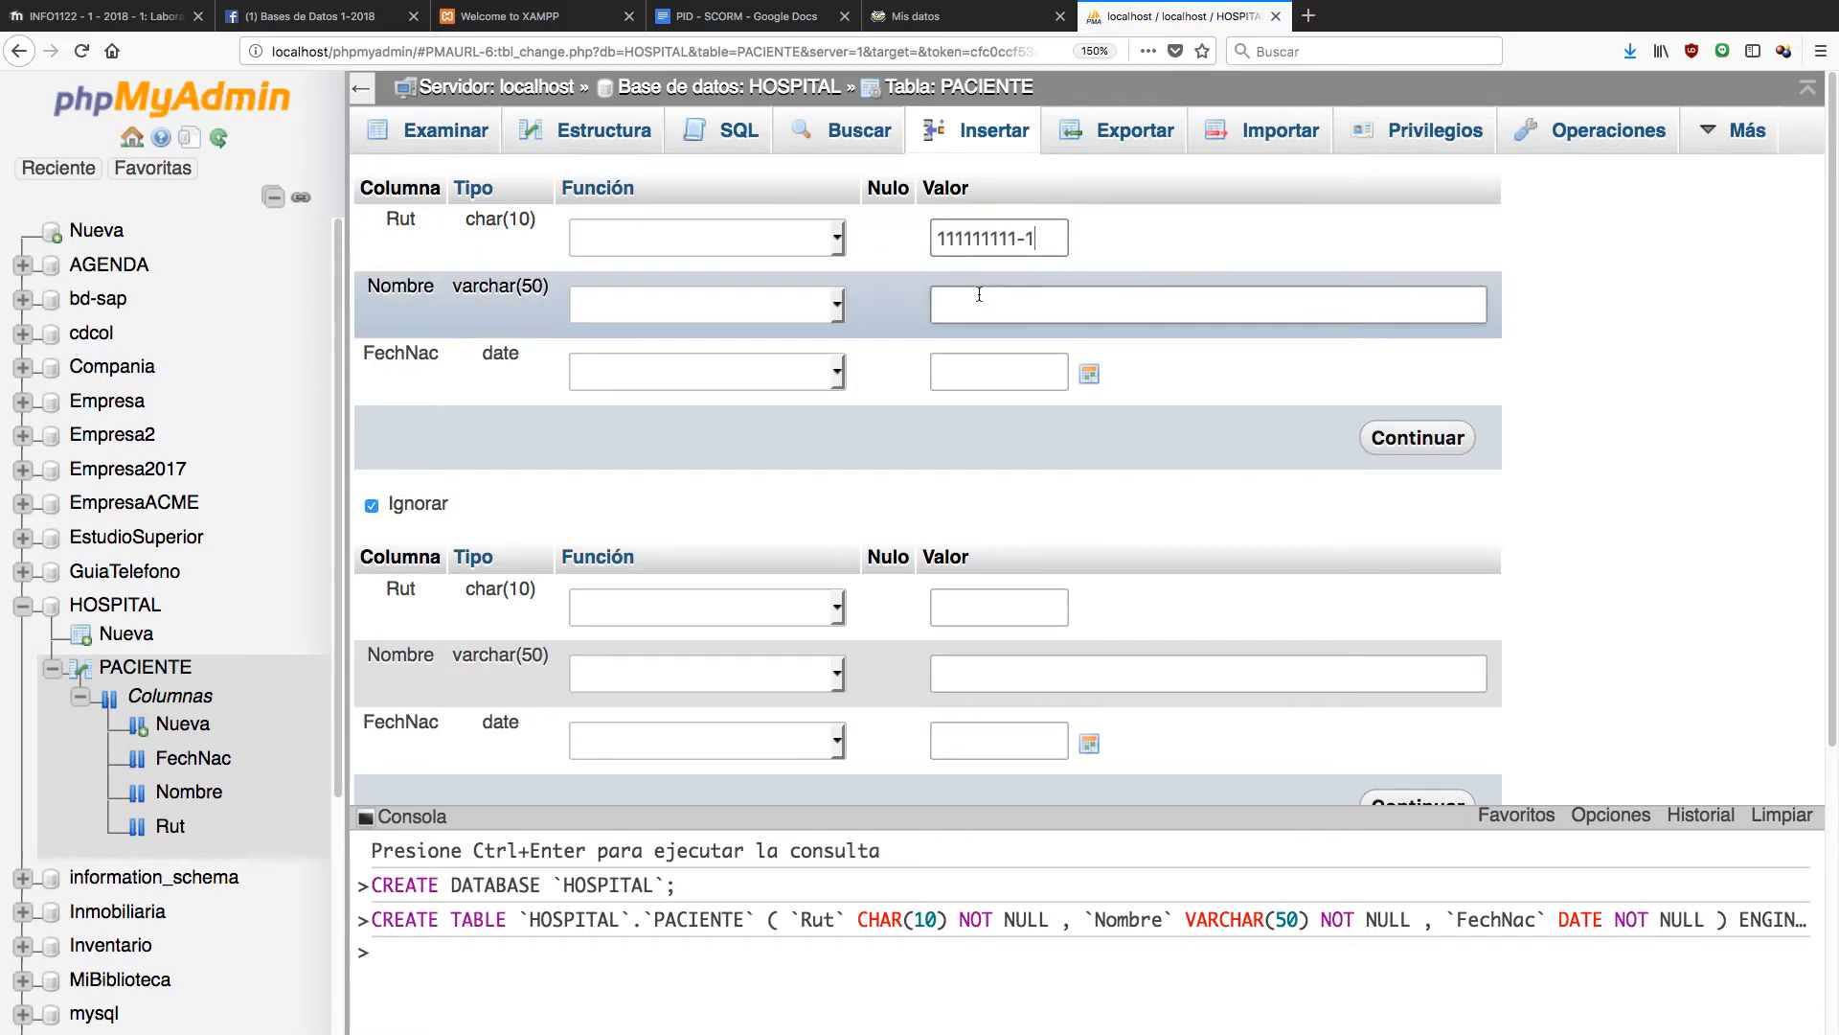
{"action": "left_click", "coordinate": [979, 303]}
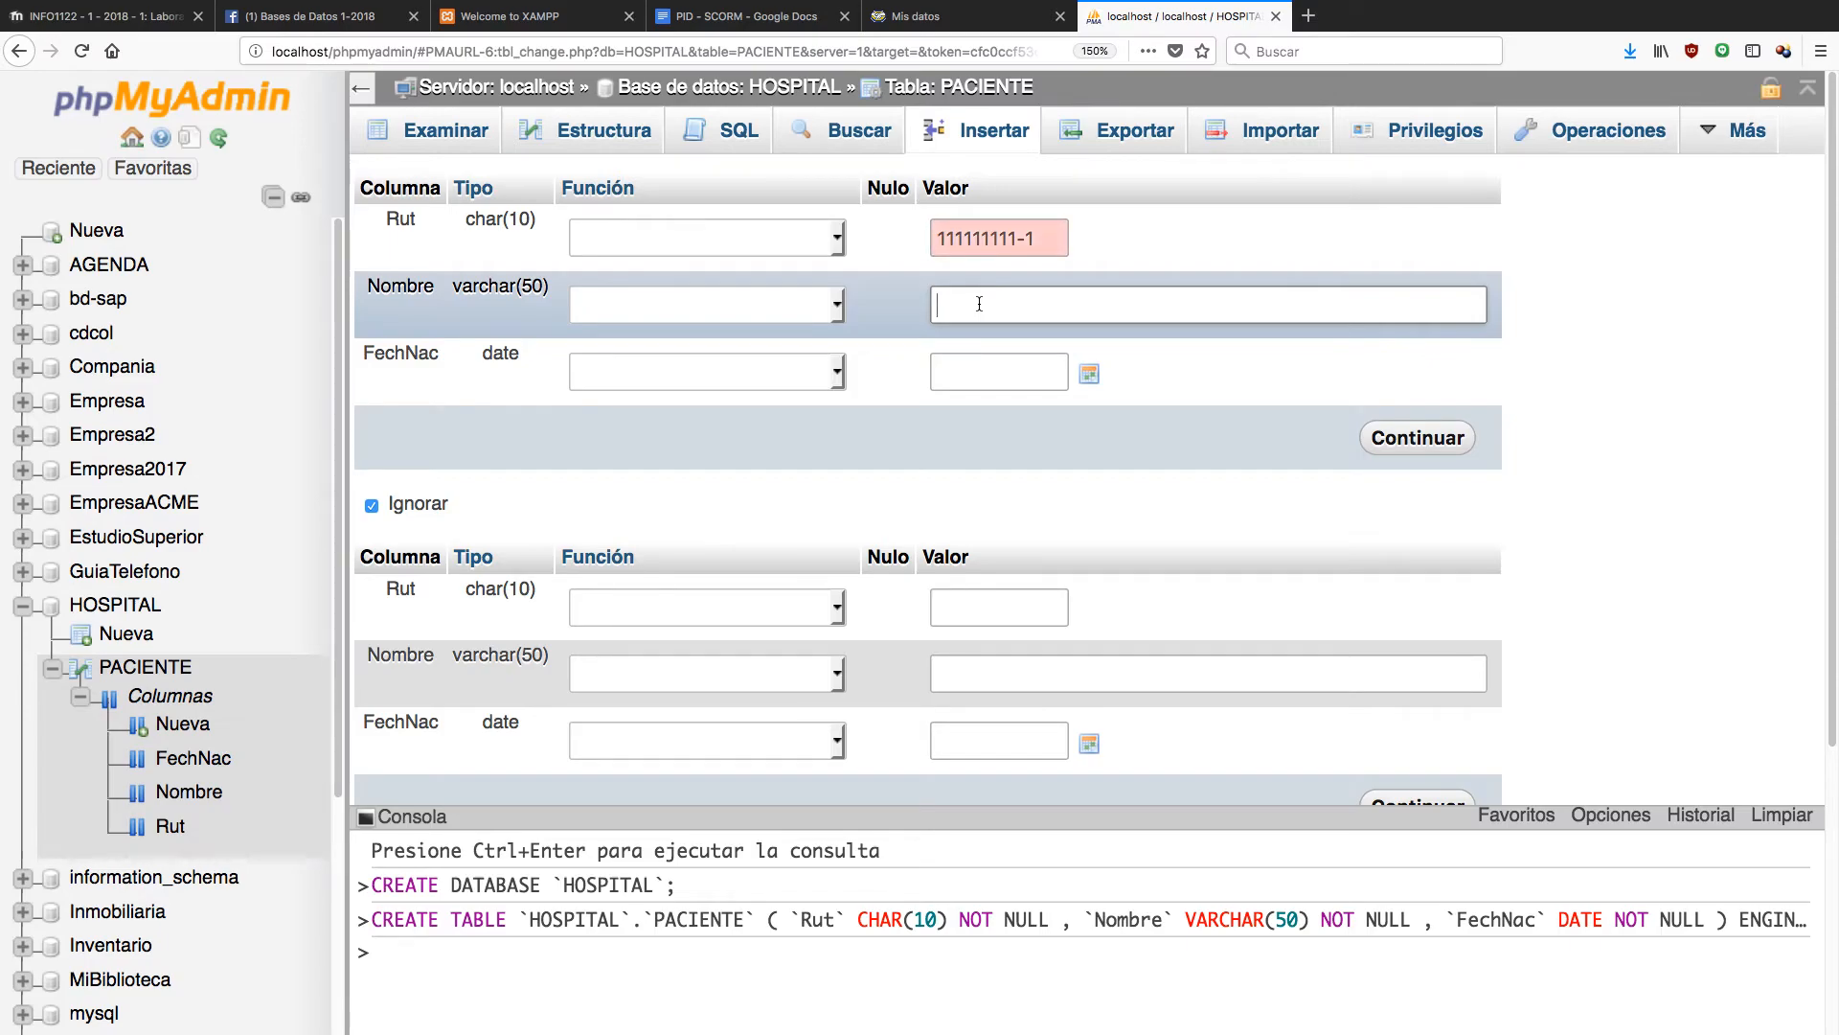
{"action": "left_click", "coordinate": [981, 367]}
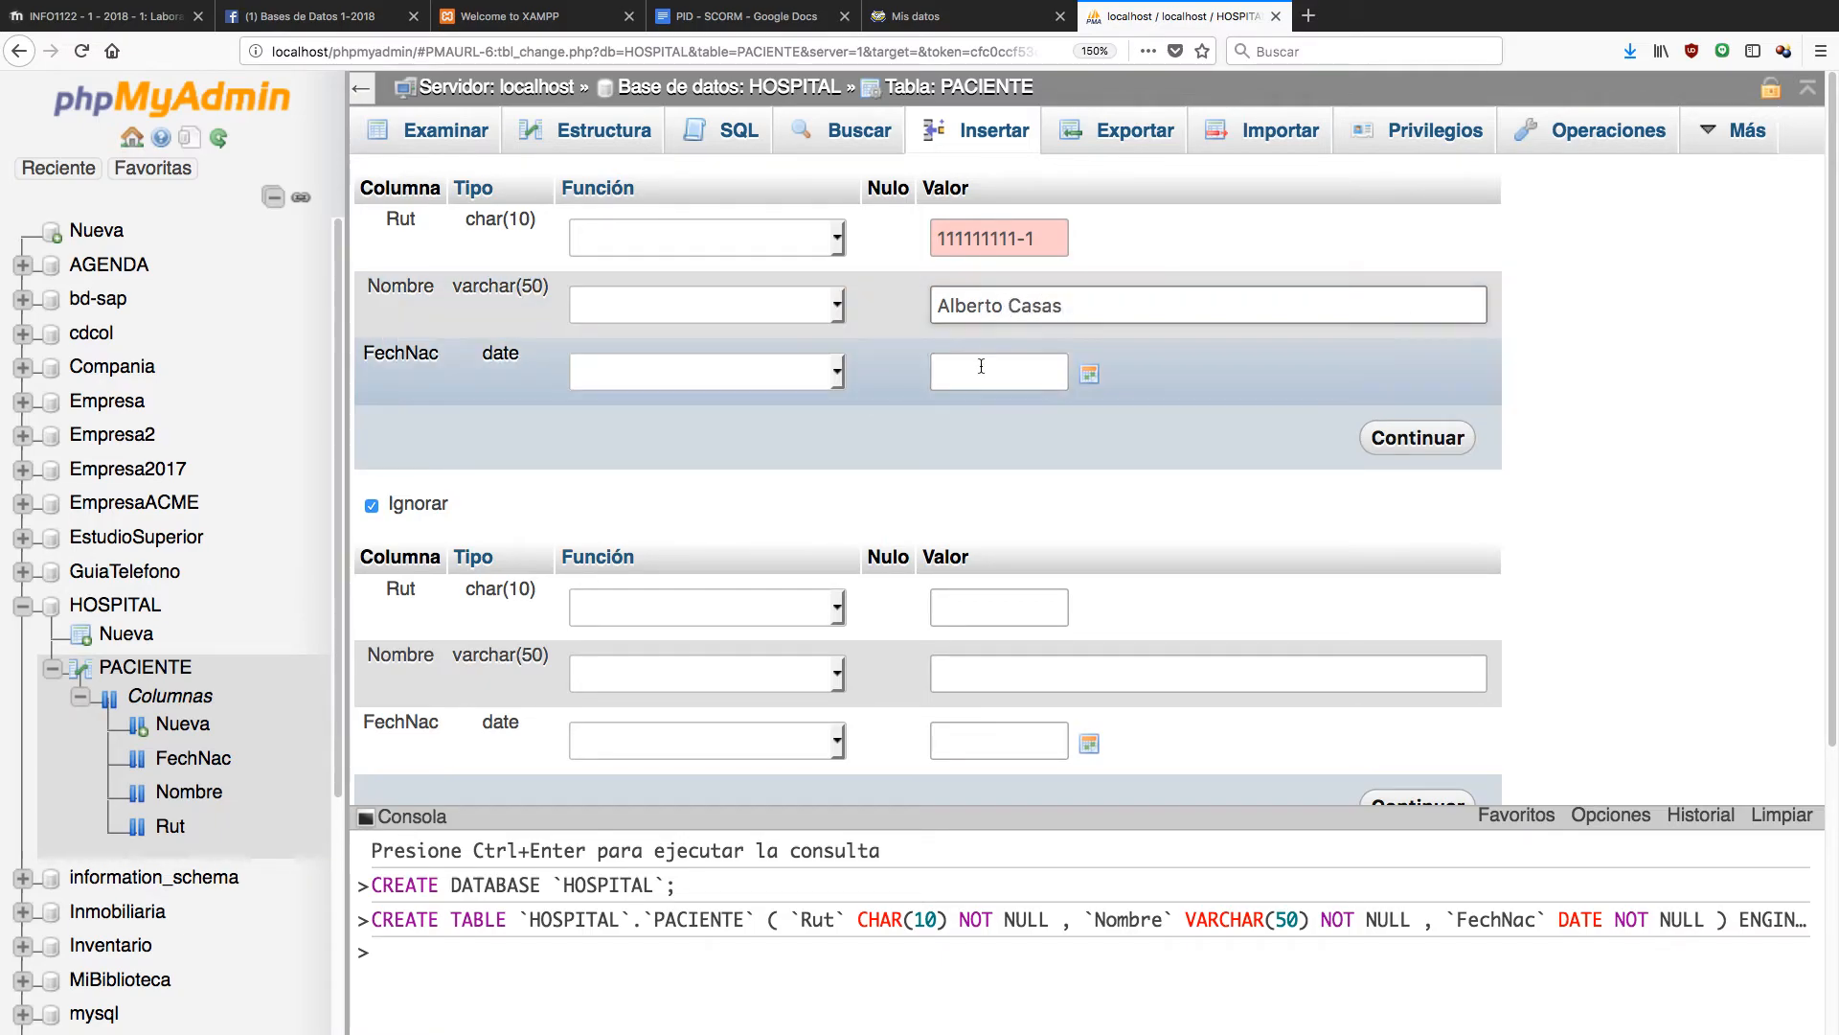
Pick 1 November 2016 as FechNac in the calendar picker.
{"action": "left_click", "coordinate": [1094, 376]}
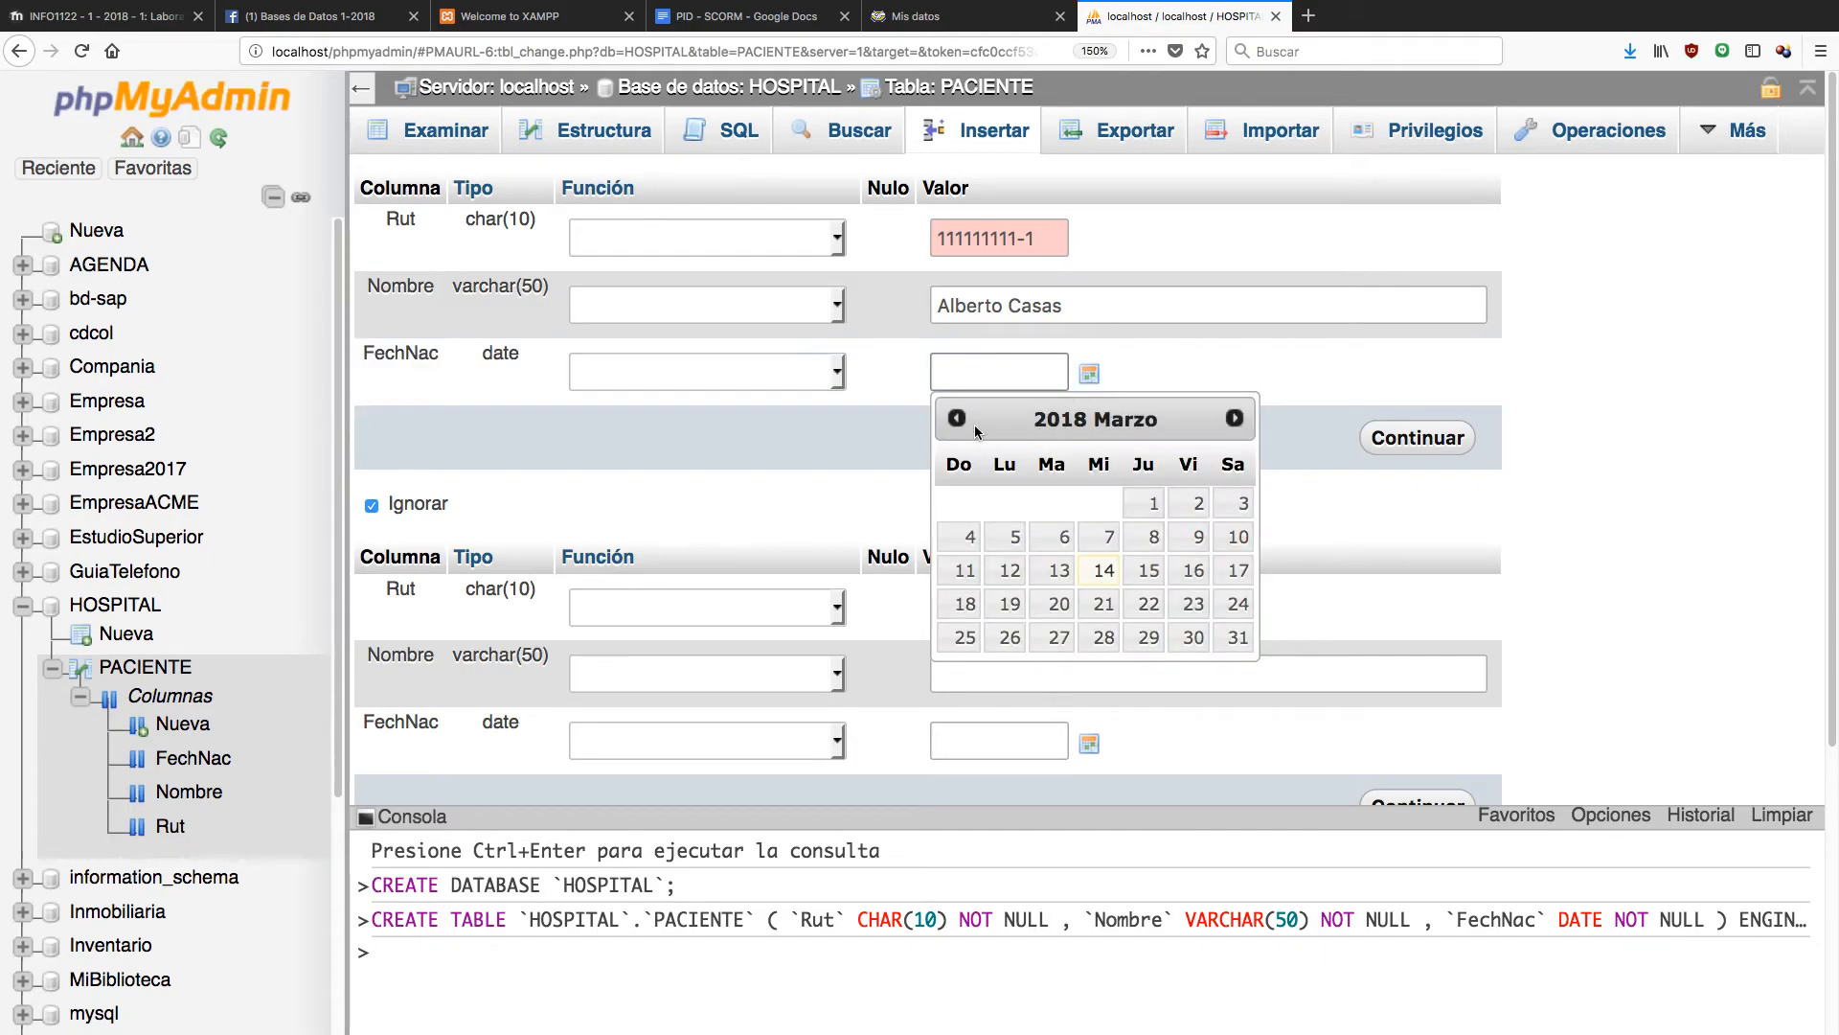
{"action": "double_click", "coordinate": [957, 419]}
{"action": "double_click", "coordinate": [957, 419]}
{"action": "triple_click", "coordinate": [957, 420]}
{"action": "double_click", "coordinate": [957, 419]}
{"action": "triple_click", "coordinate": [957, 419]}
{"action": "double_click", "coordinate": [957, 420]}
{"action": "double_click", "coordinate": [957, 419]}
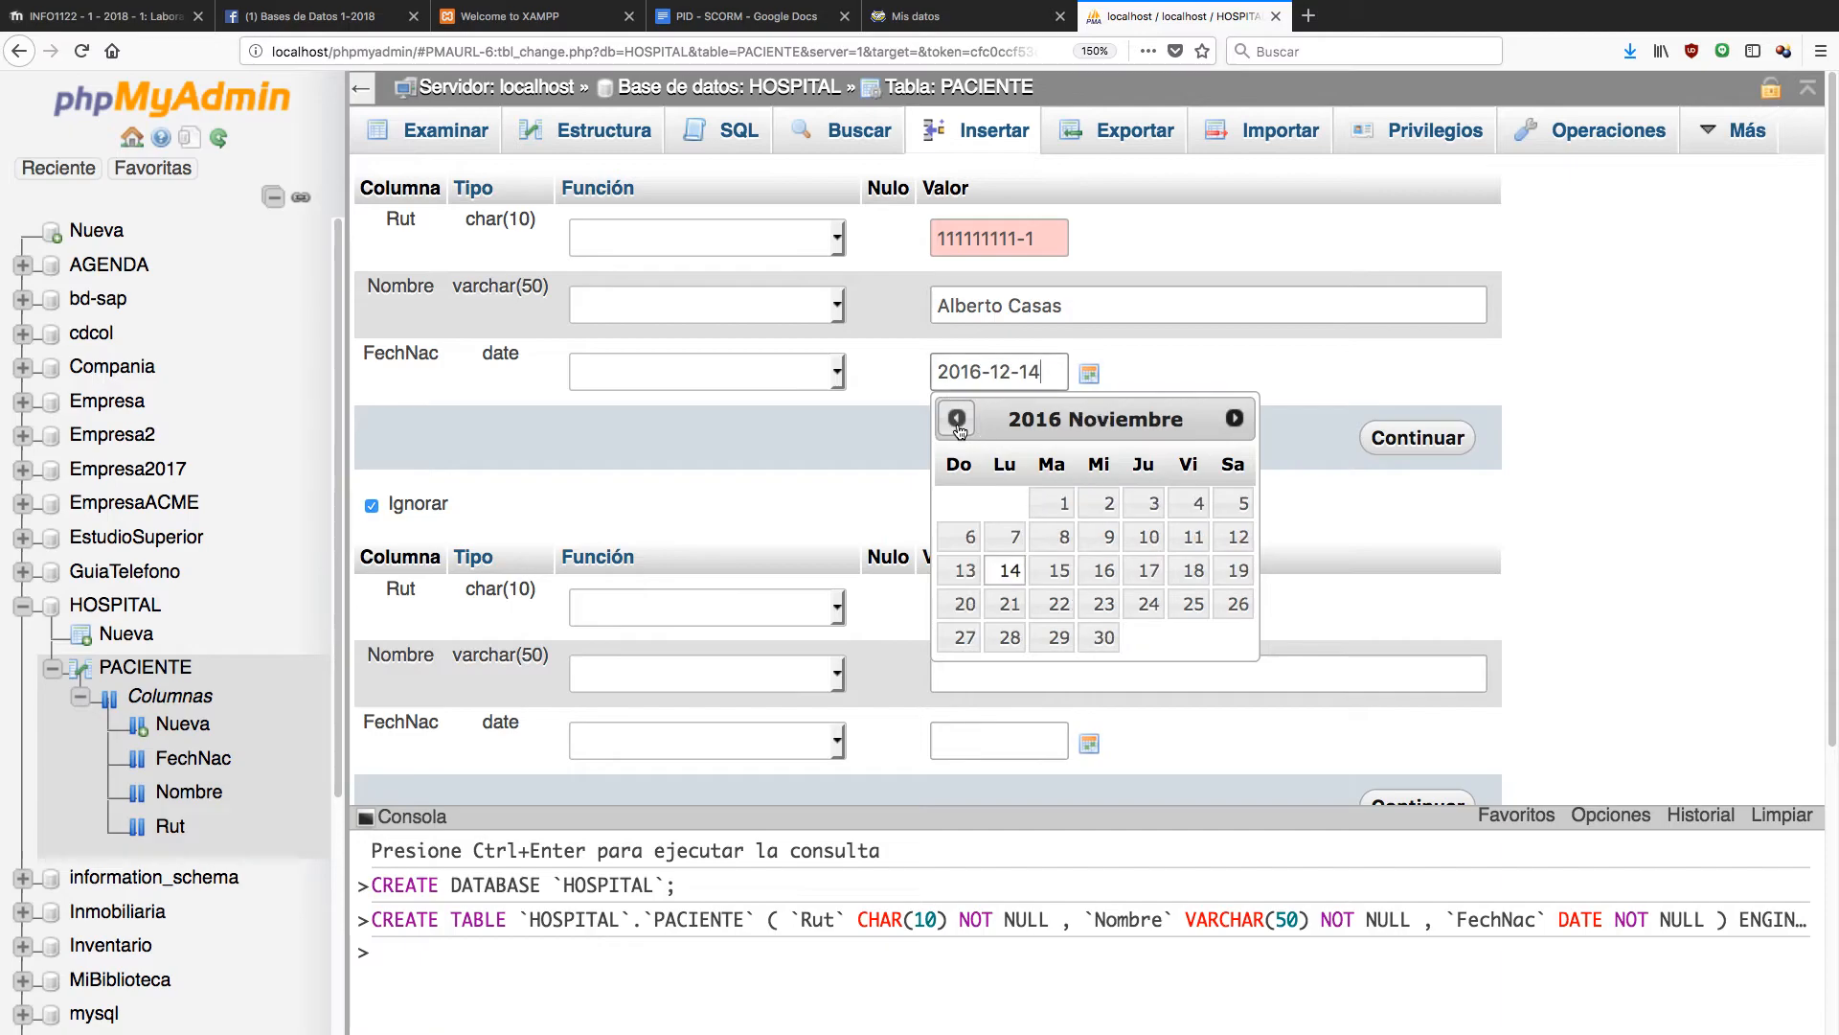
{"action": "left_click", "coordinate": [1069, 506]}
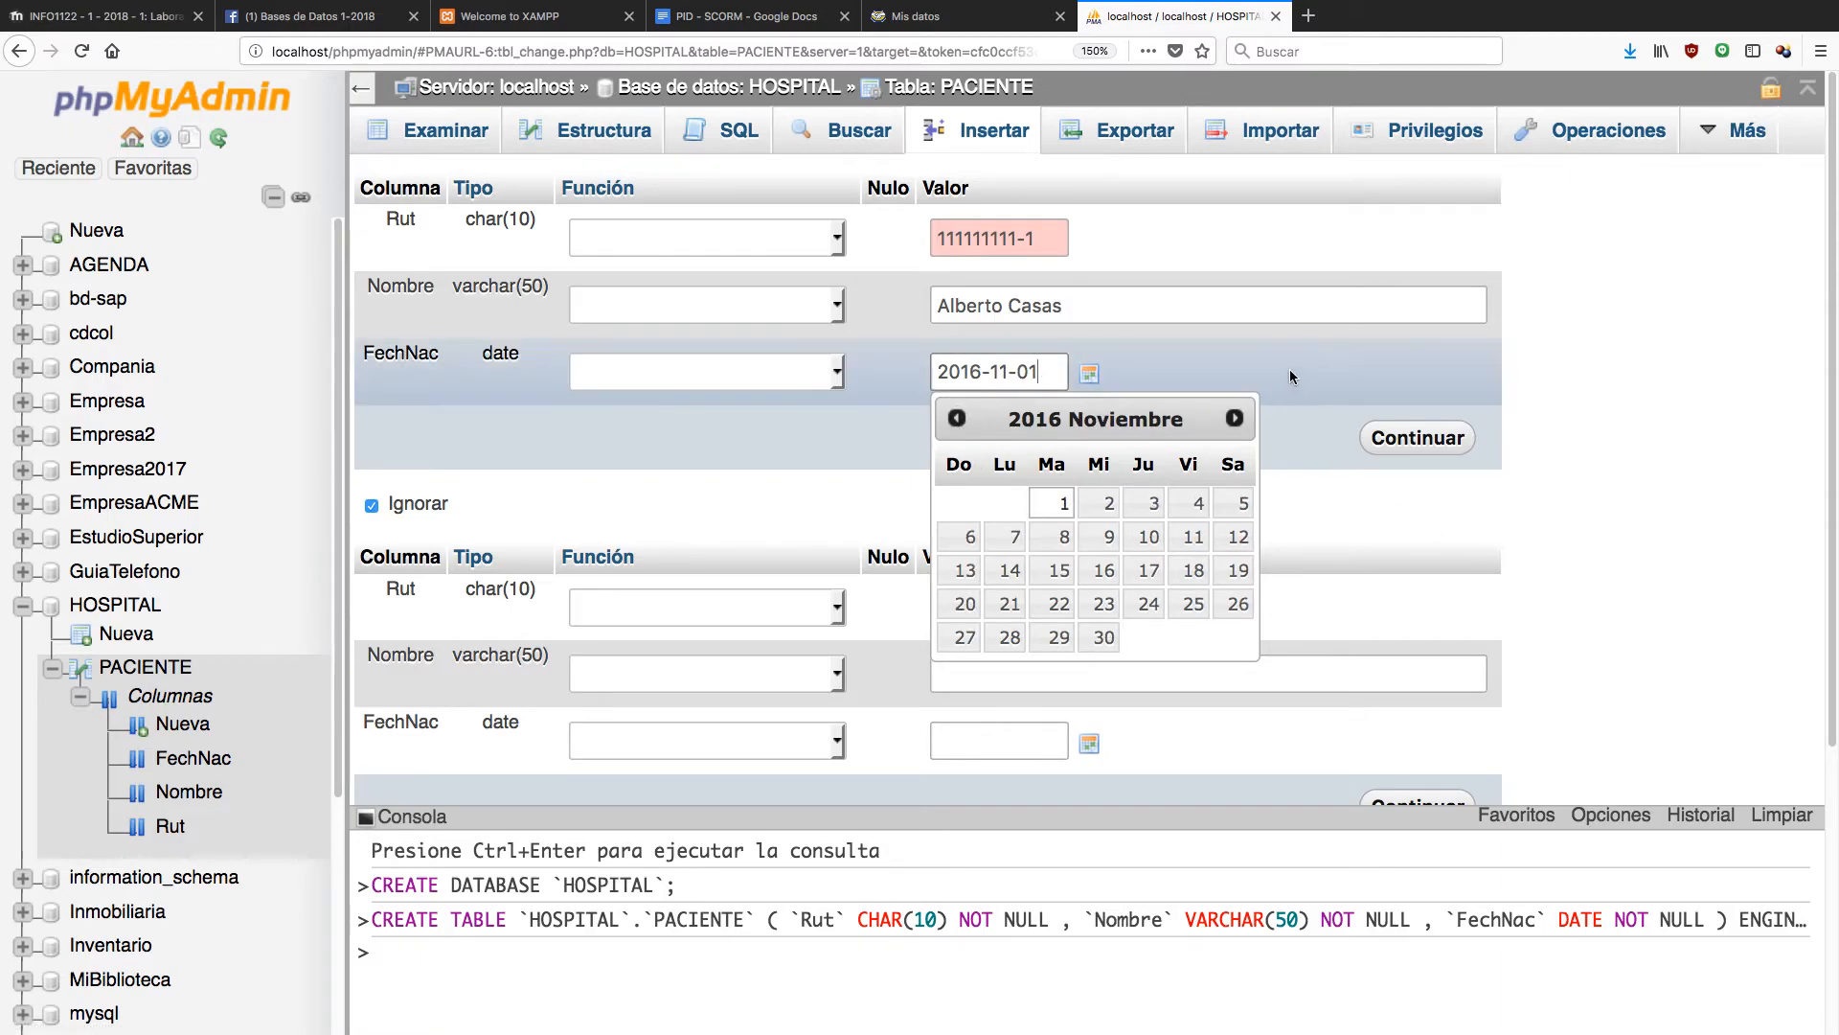
Confirm FechNac reads 2016-11-01 and submit the new PACIENTE row.
{"action": "left_click", "coordinate": [1284, 359]}
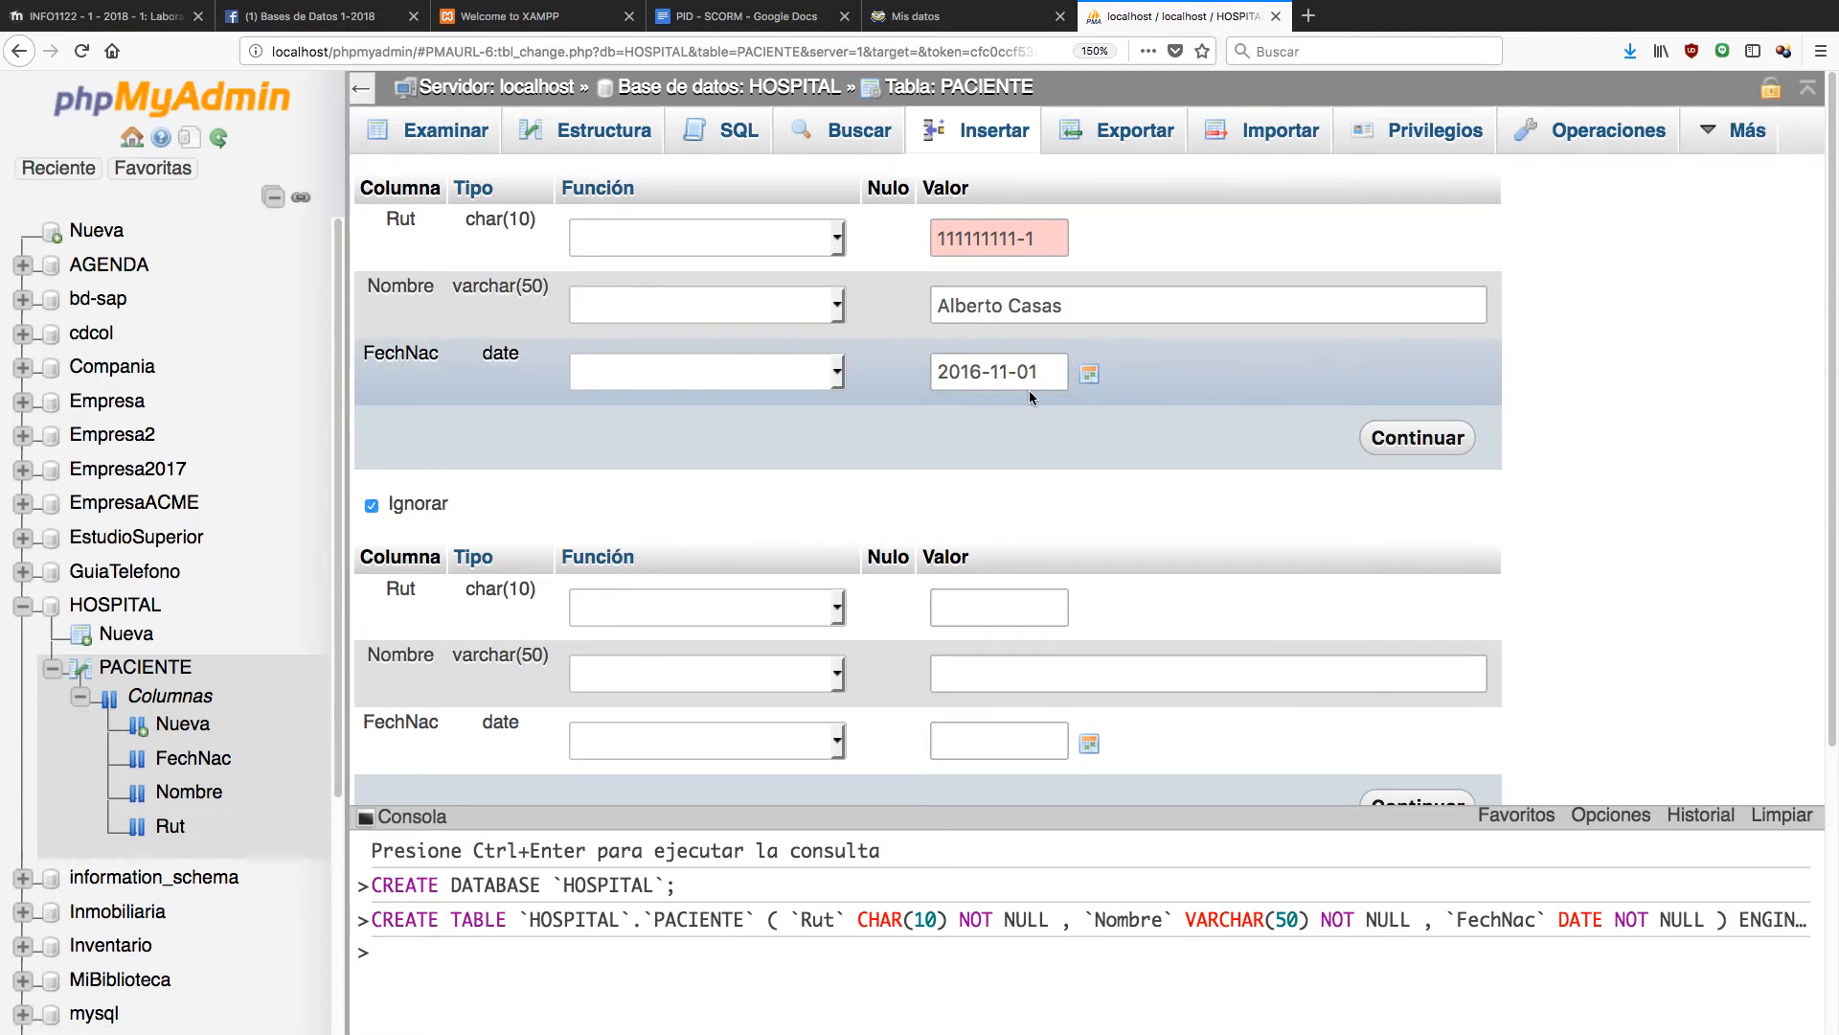
{"action": "left_click", "coordinate": [958, 371]}
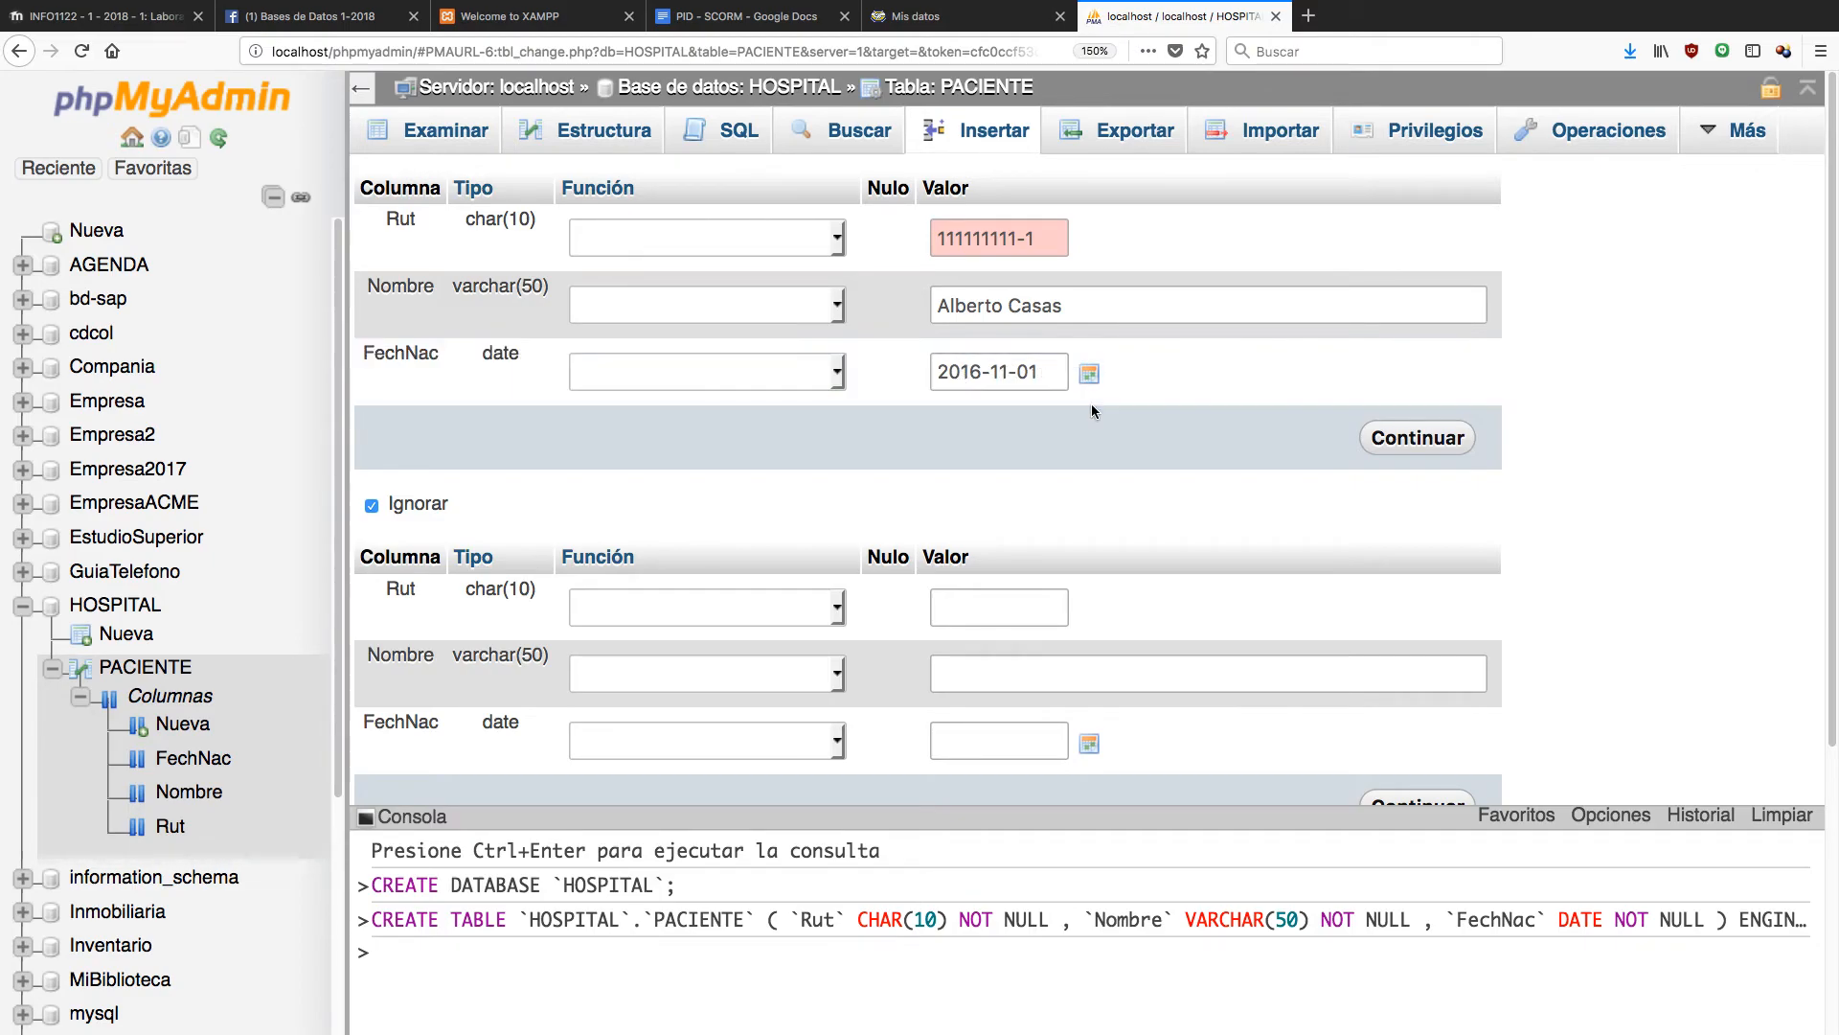
{"action": "left_click", "coordinate": [1427, 439]}
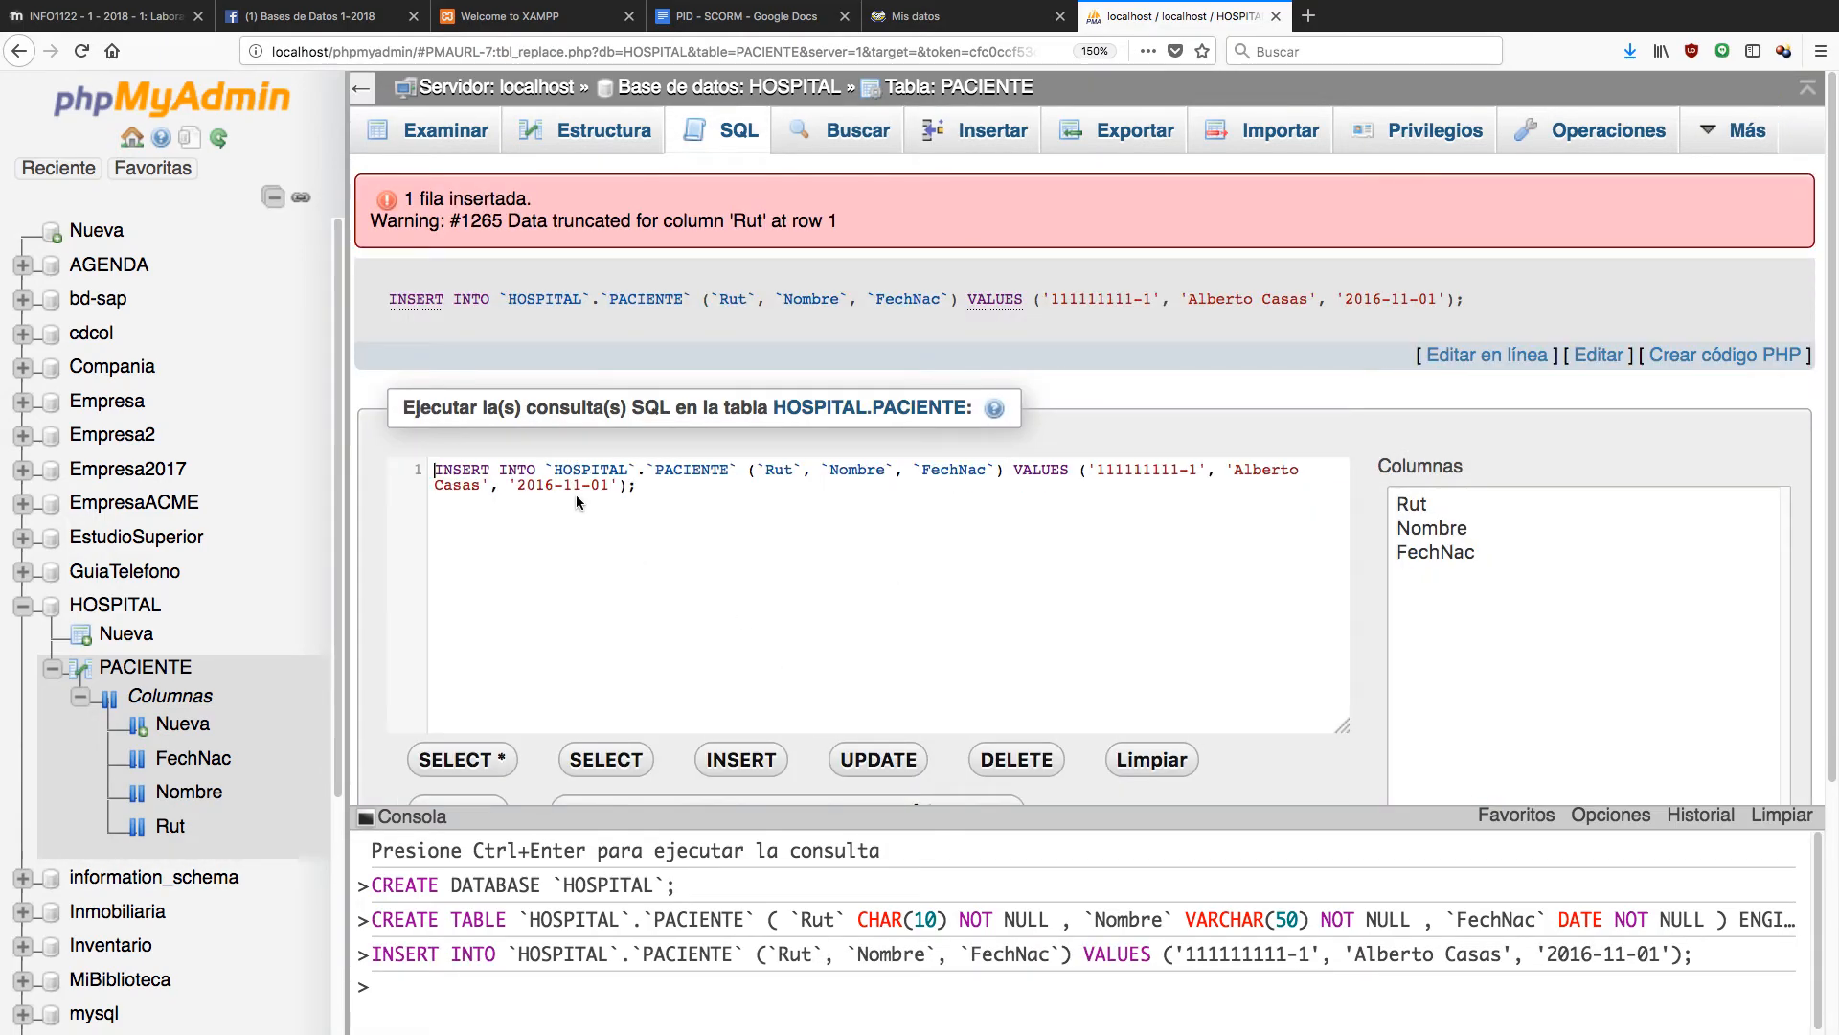
Select the whole executed INSERT query text to review it, then deselect it.
{"action": "mouse_move", "coordinate": [472, 951]}
{"action": "left_click", "coordinate": [458, 470]}
{"action": "key", "text": "super+a"}
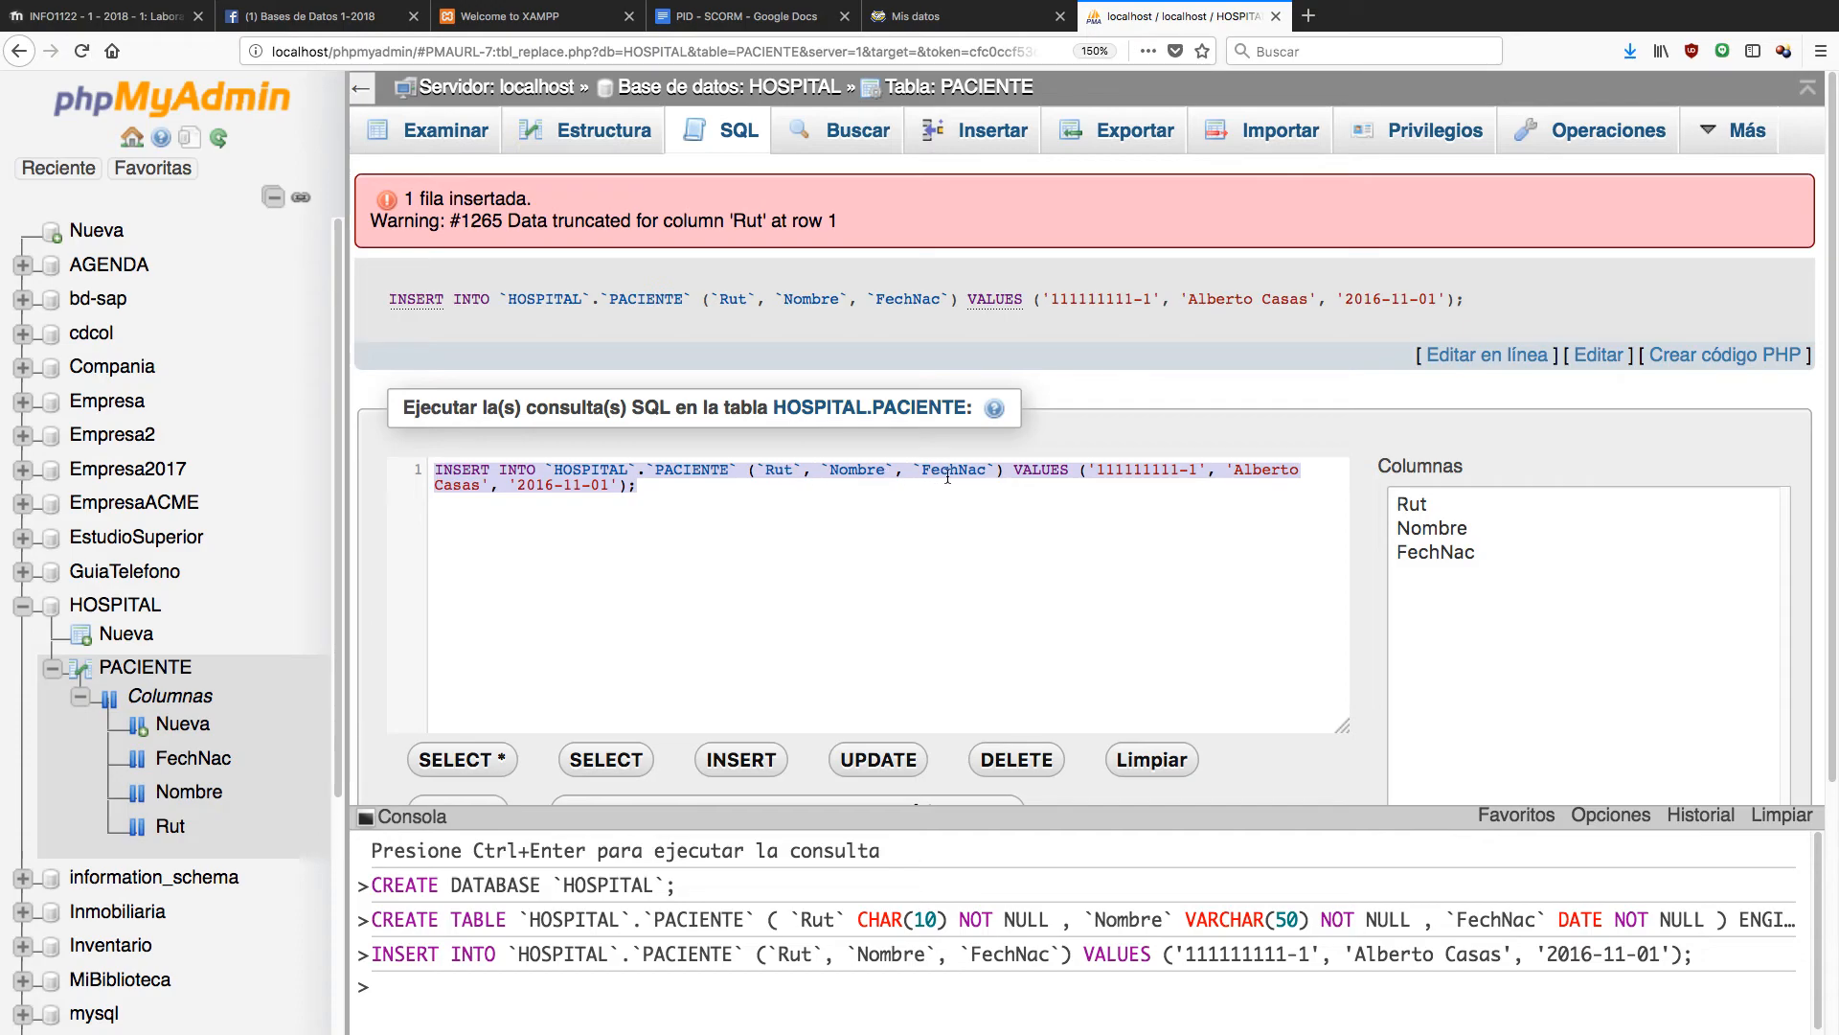
{"action": "left_click", "coordinate": [800, 554]}
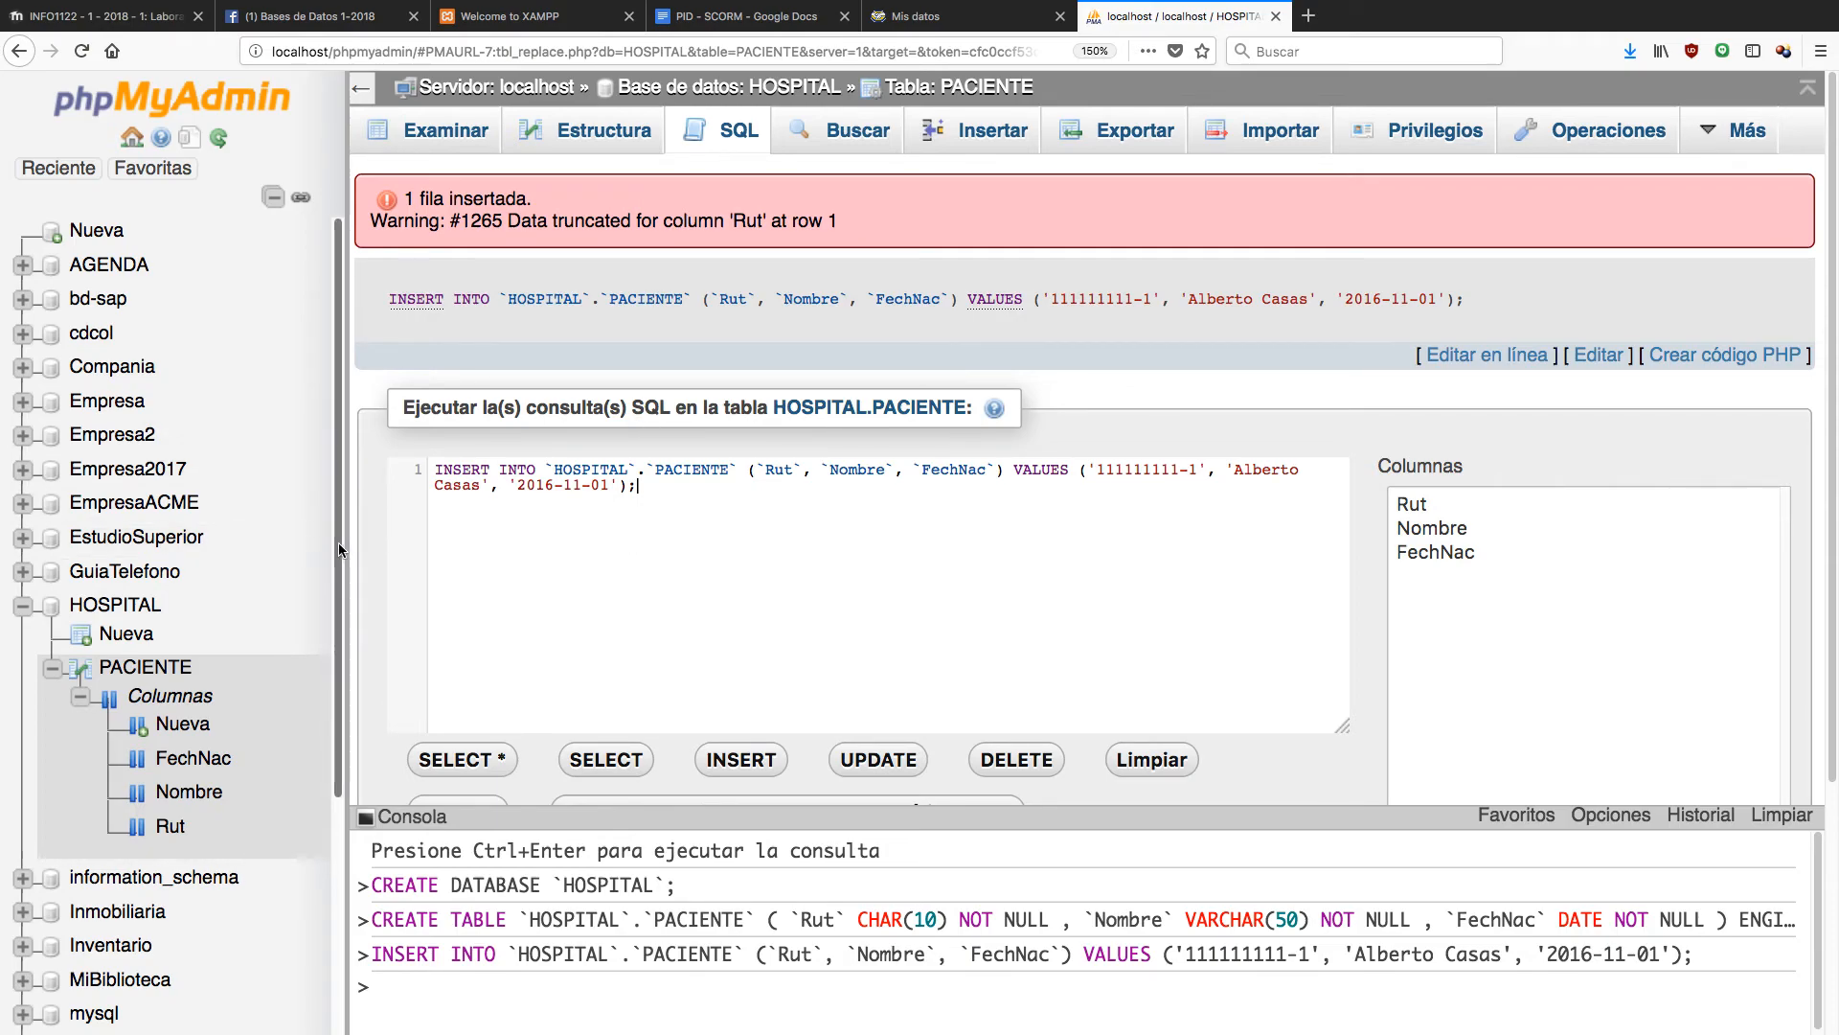
Browse PACIENTE's rows to see the single stored record with FechNac 2016-11-01.
{"action": "left_click", "coordinate": [459, 135]}
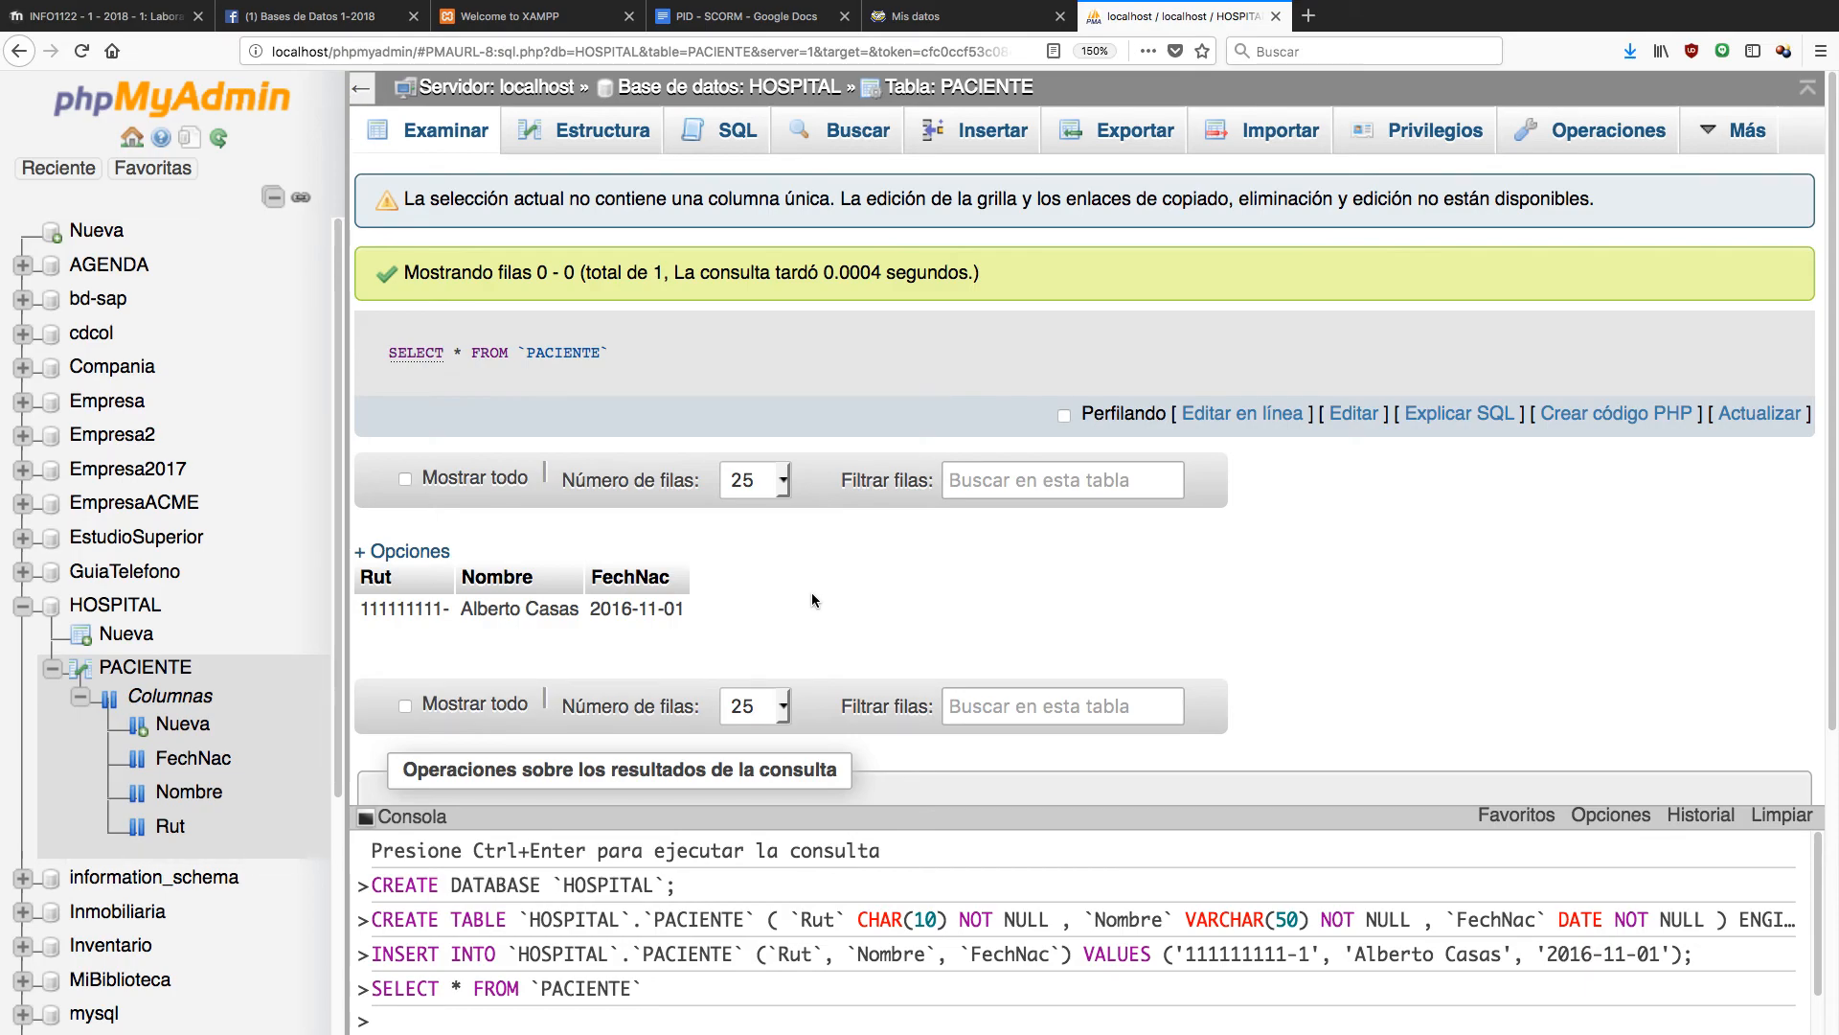
{"action": "mouse_move", "coordinate": [658, 922]}
{"action": "mouse_move", "coordinate": [683, 998]}
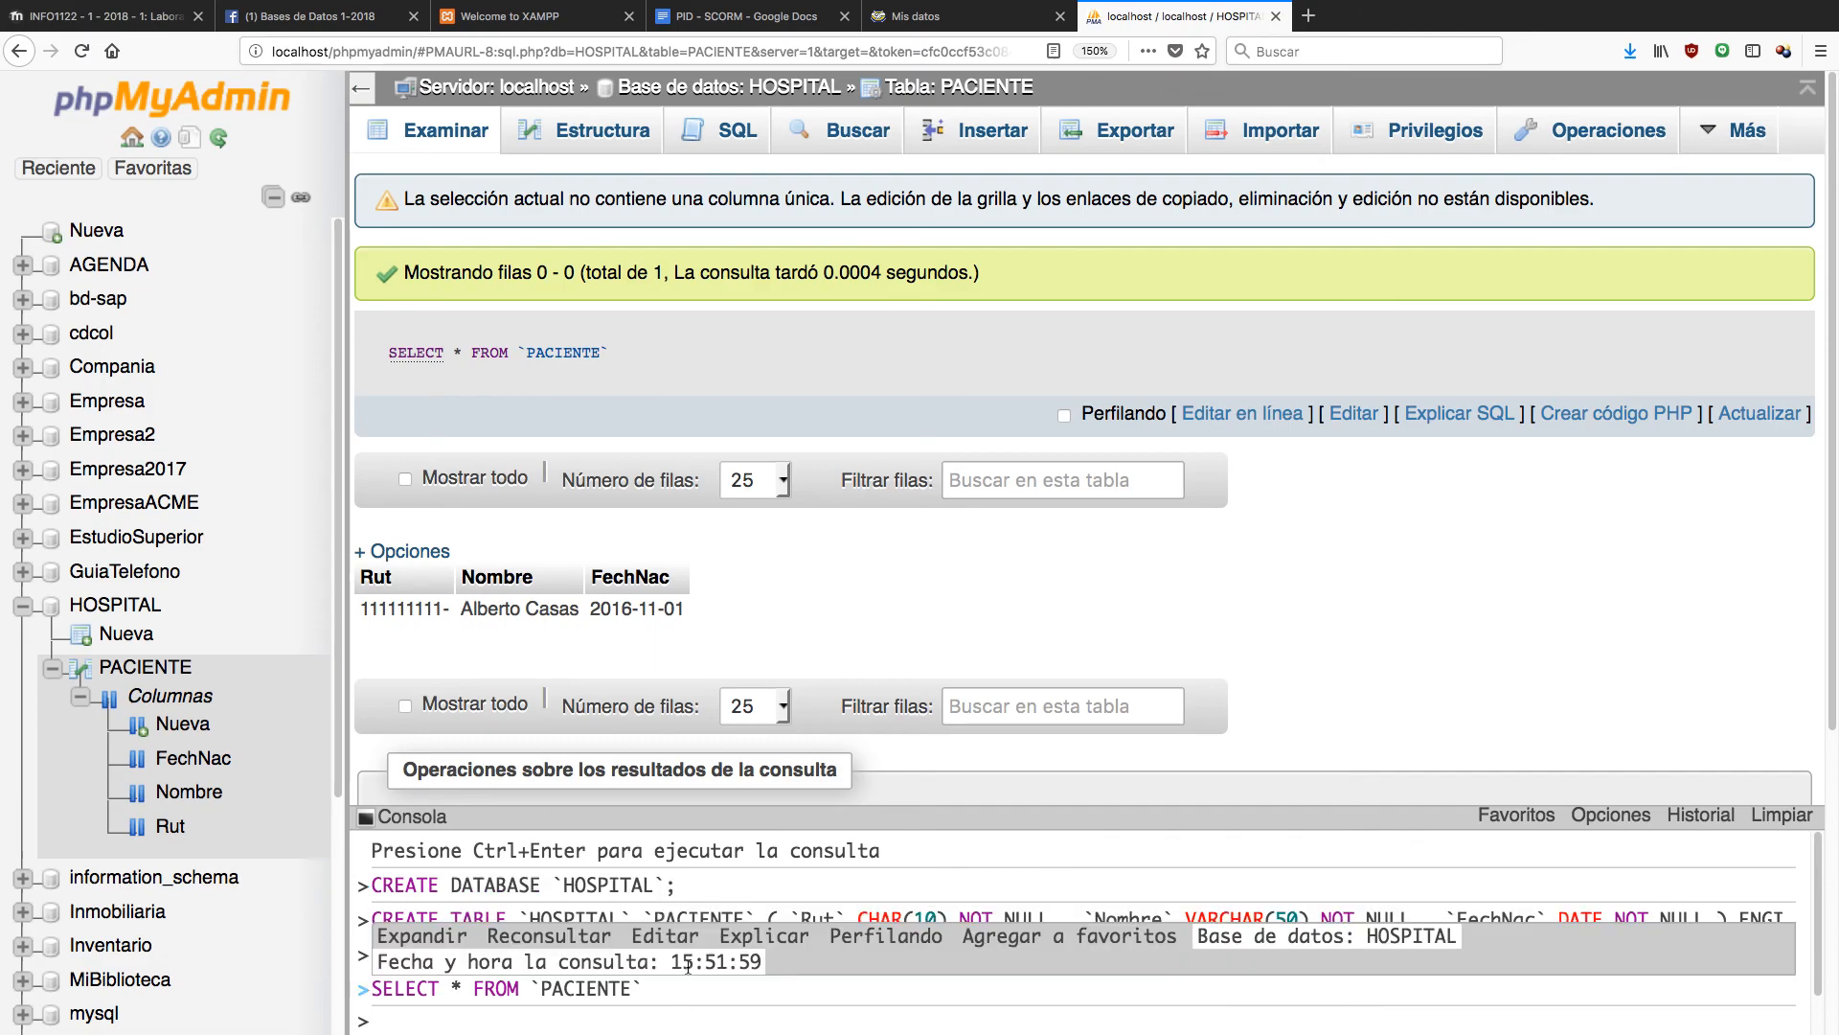